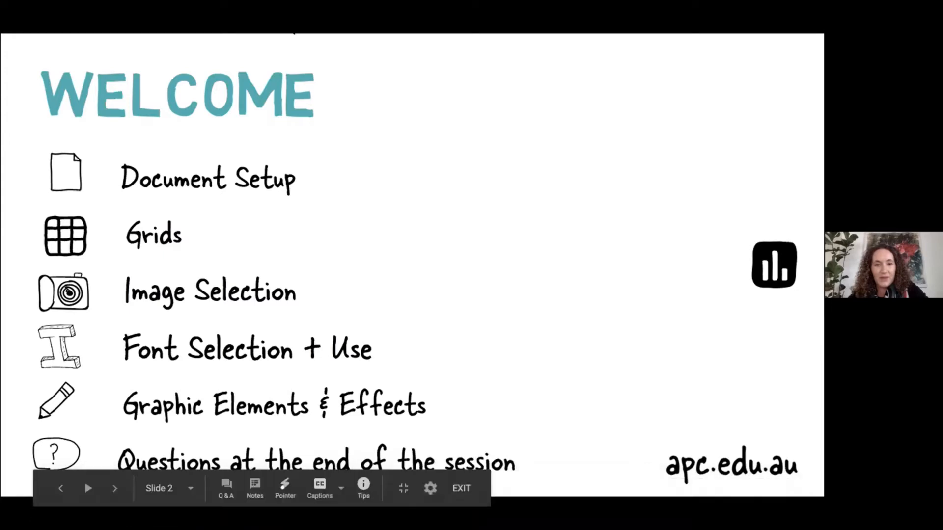
Switch to Adobe InDesign and start a new document using the print presets.
{"action": "mouse_move", "coordinate": [450, 510]}
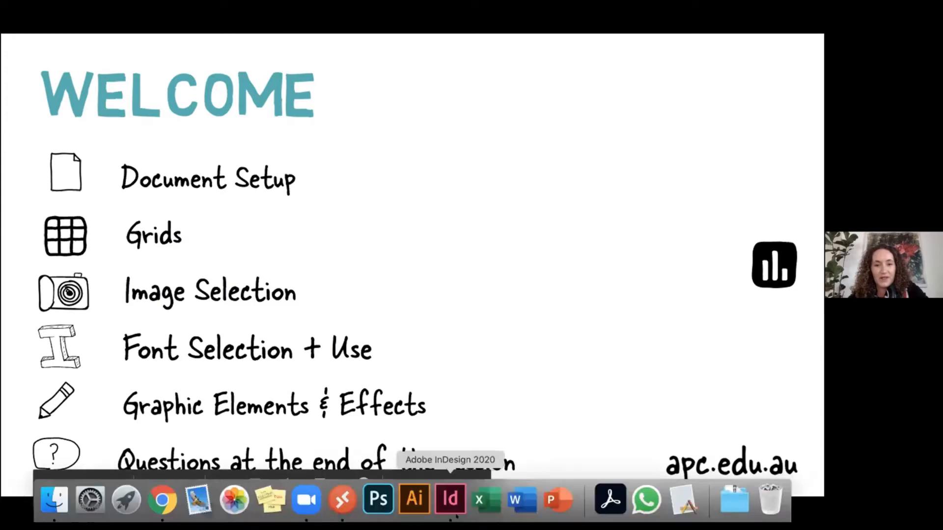
{"action": "left_click", "coordinate": [450, 511]}
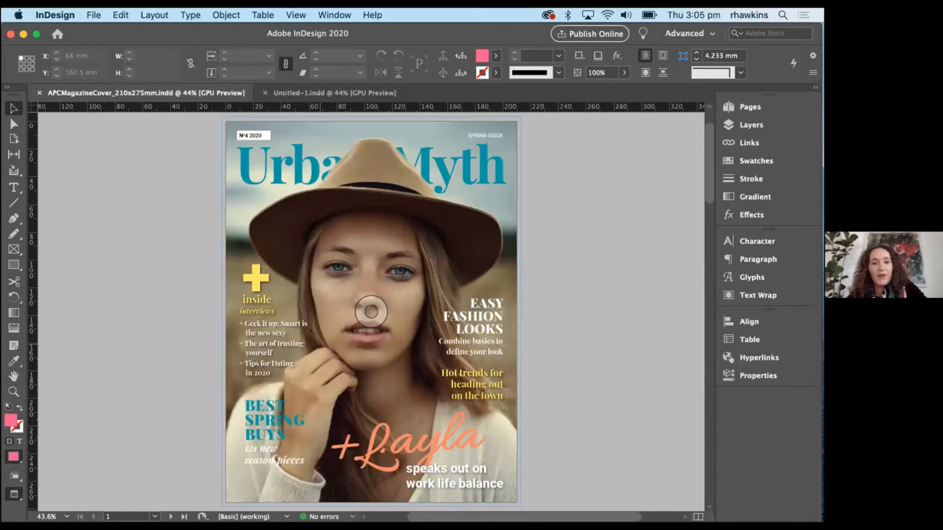
{"action": "left_click", "coordinate": [94, 14]}
{"action": "mouse_move", "coordinate": [96, 30]}
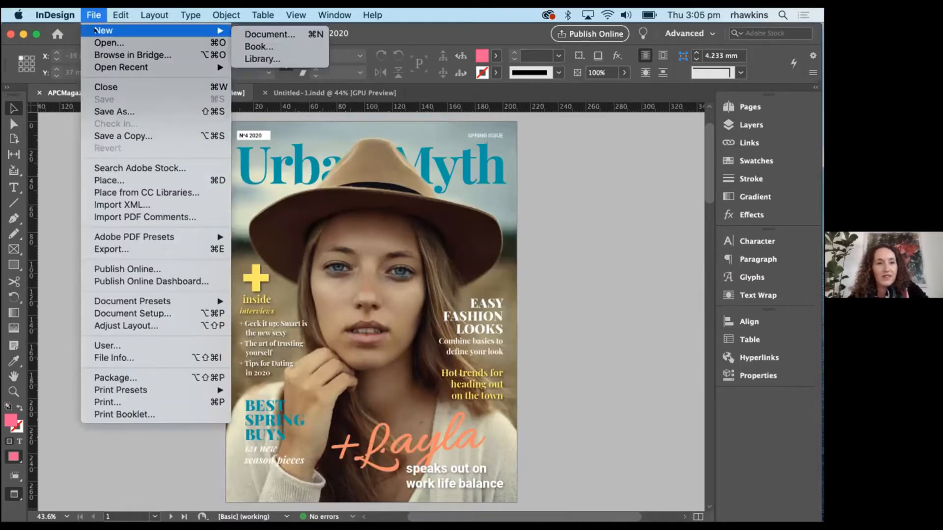
{"action": "left_click", "coordinate": [259, 32]}
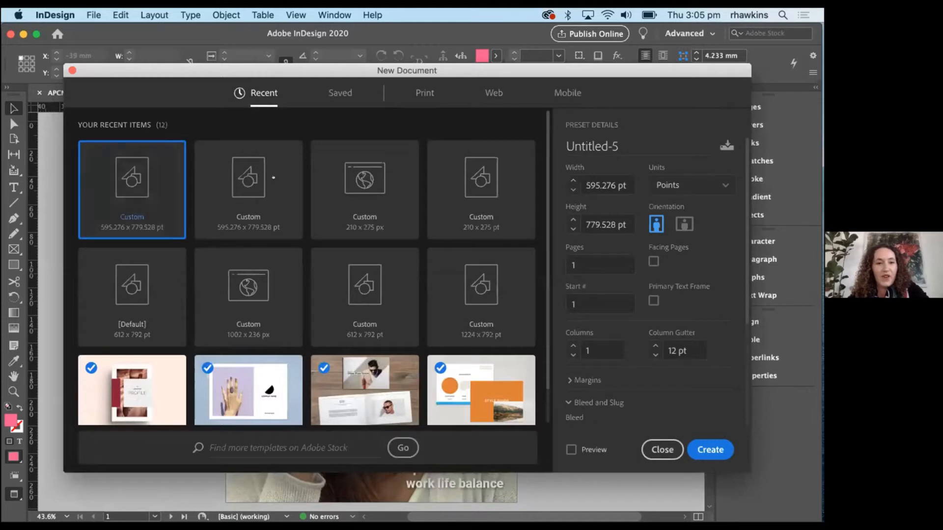
{"action": "left_click", "coordinate": [417, 93]}
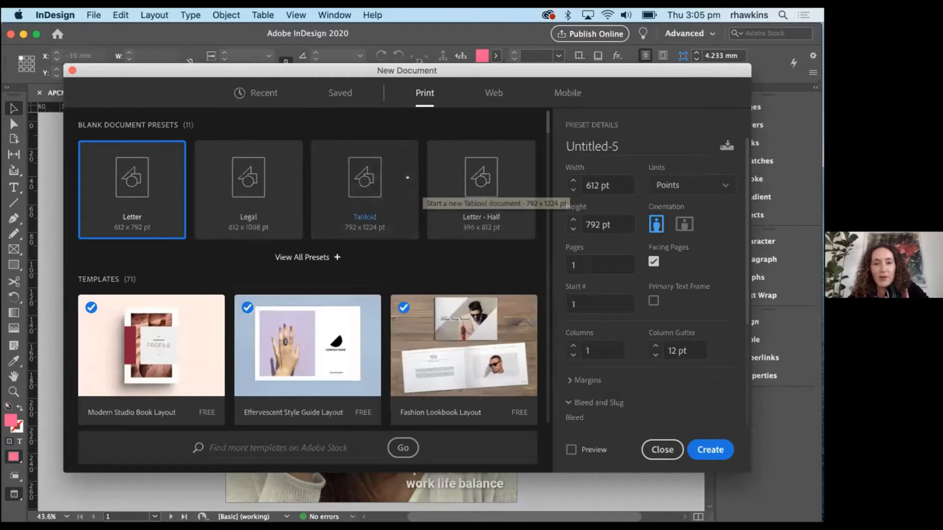
Set the new document's units to millimetres and its page size to 210 mm wide by 275 mm high.
{"action": "left_click", "coordinate": [656, 180]}
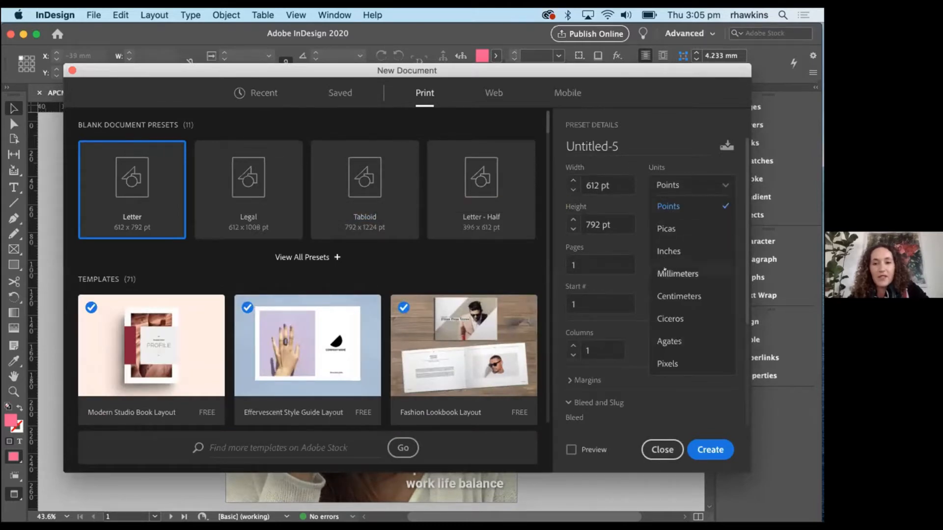
{"action": "left_click", "coordinate": [677, 273]}
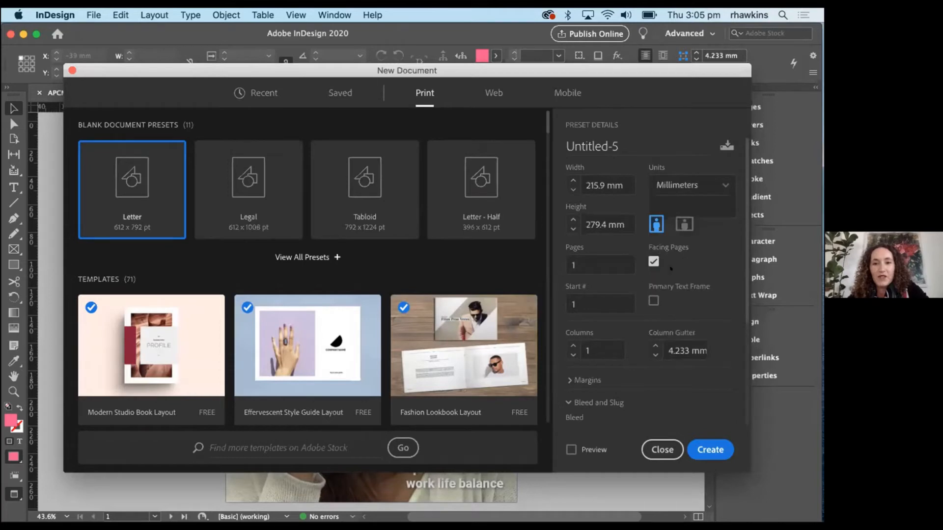
{"action": "left_click", "coordinate": [620, 178]}
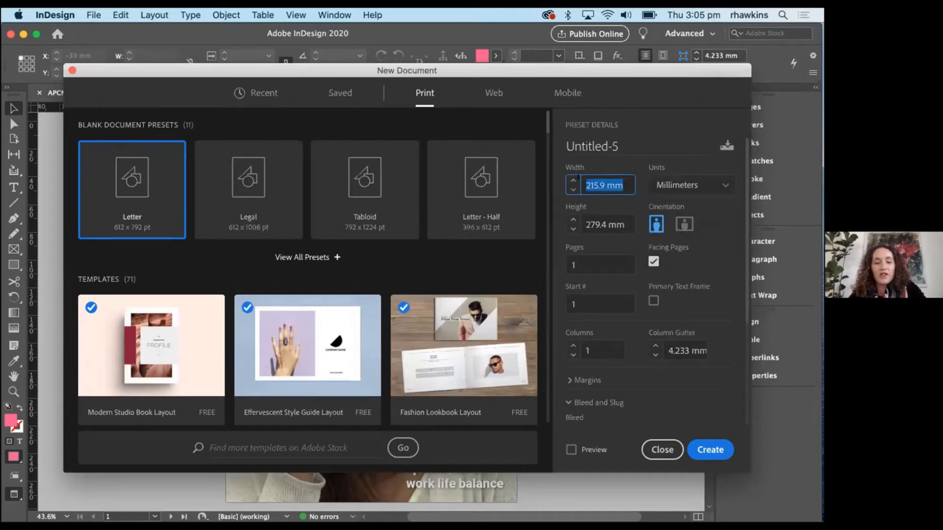
{"action": "type", "text": "210"}
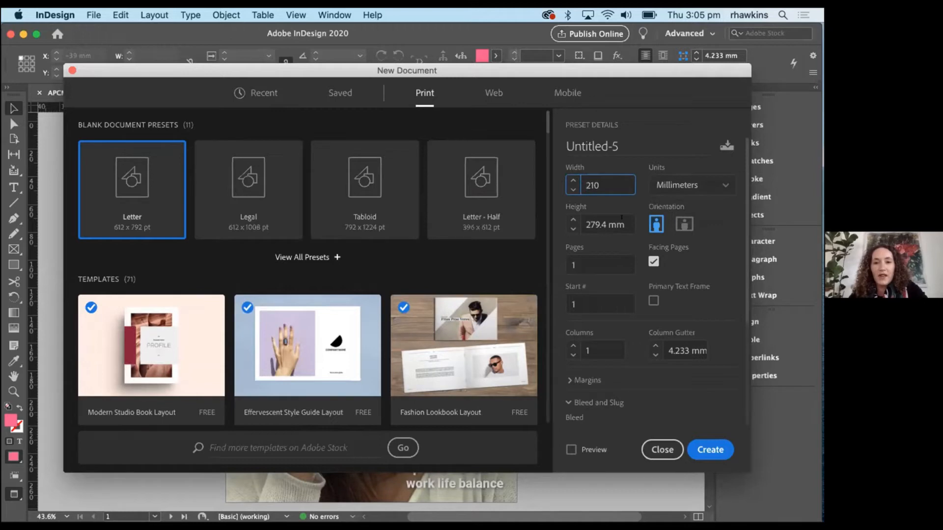
{"action": "left_click", "coordinate": [621, 217]}
{"action": "type", "text": "2"}
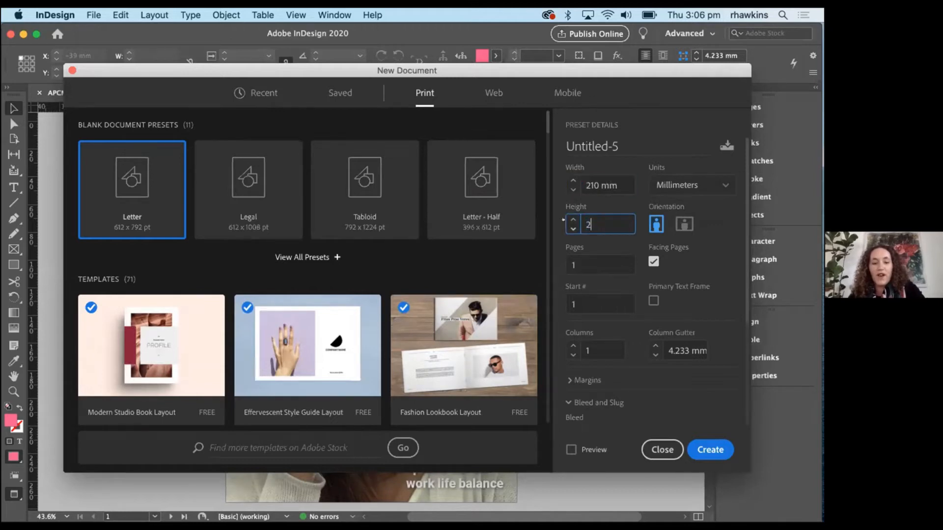
{"action": "type", "text": "75"}
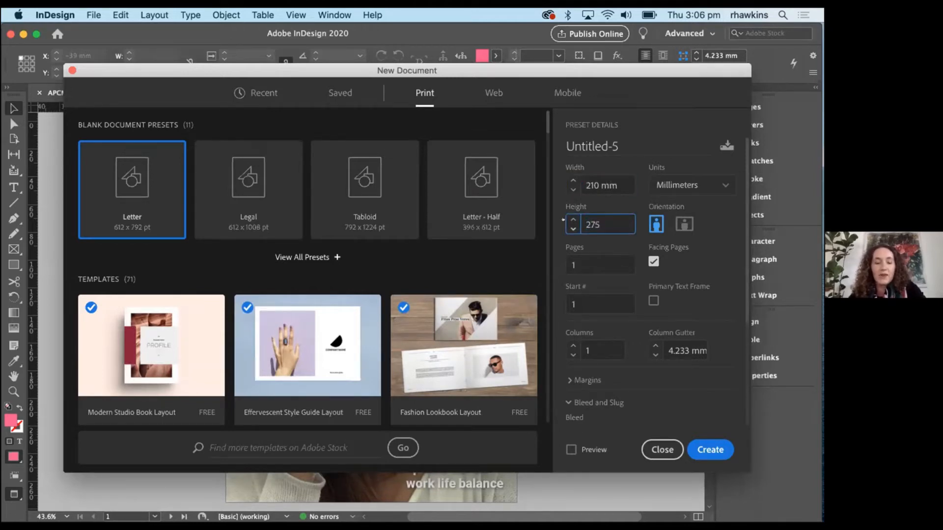
{"action": "key", "text": "Tab"}
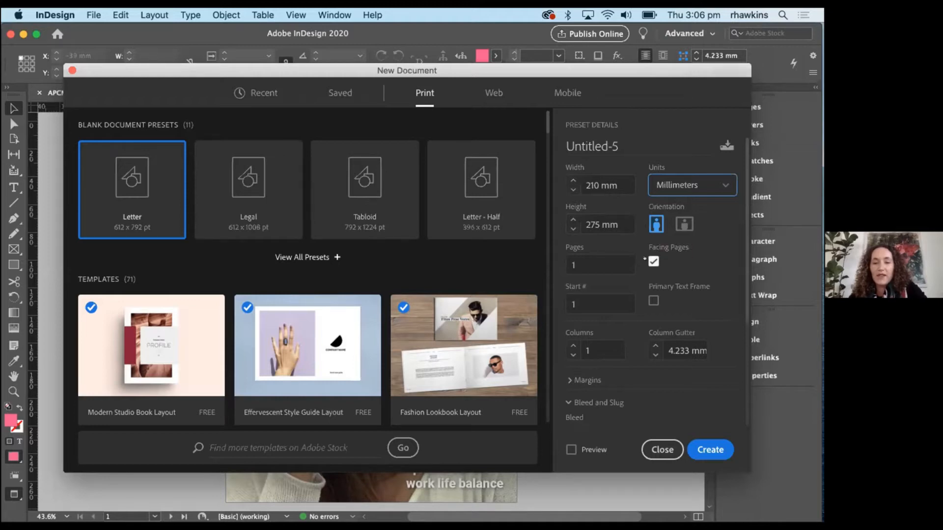
Turn off facing pages and set a 3 mm bleed on all four sides.
{"action": "left_click", "coordinate": [645, 259]}
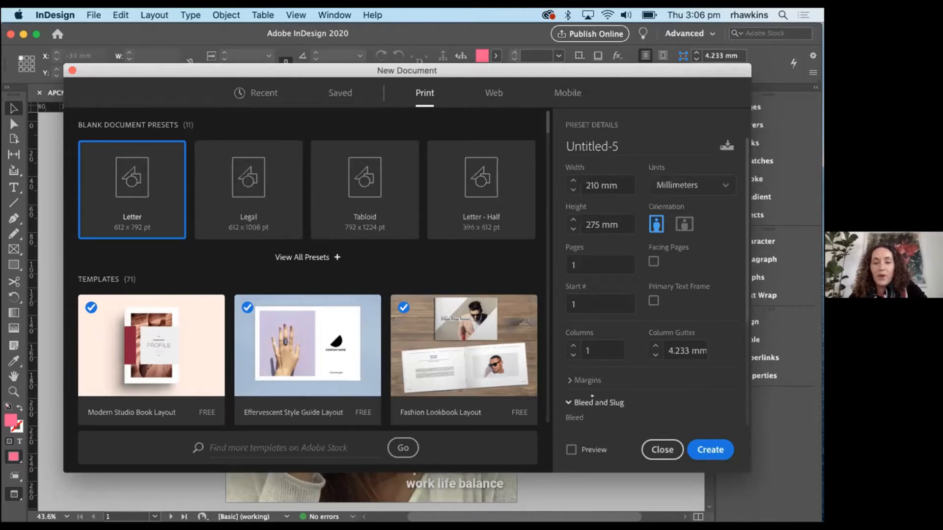
{"action": "scroll", "coordinate": [592, 395], "scroll_direction": "down", "scroll_amount": 5}
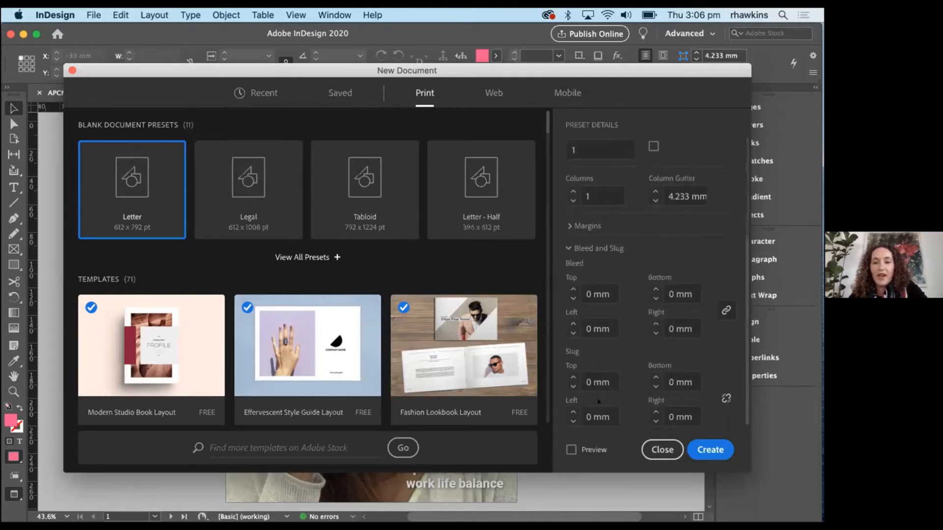
{"action": "left_click", "coordinate": [573, 290]}
{"action": "left_click", "coordinate": [572, 289]}
{"action": "left_click", "coordinate": [572, 289]}
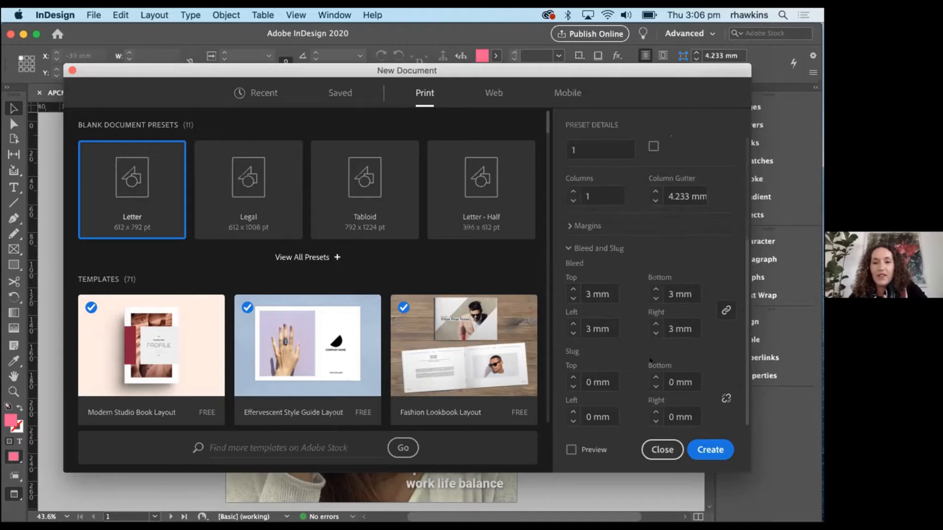
Name the document "Magazine Cover" and create it.
{"action": "scroll", "coordinate": [650, 361], "scroll_direction": "up", "scroll_amount": 5}
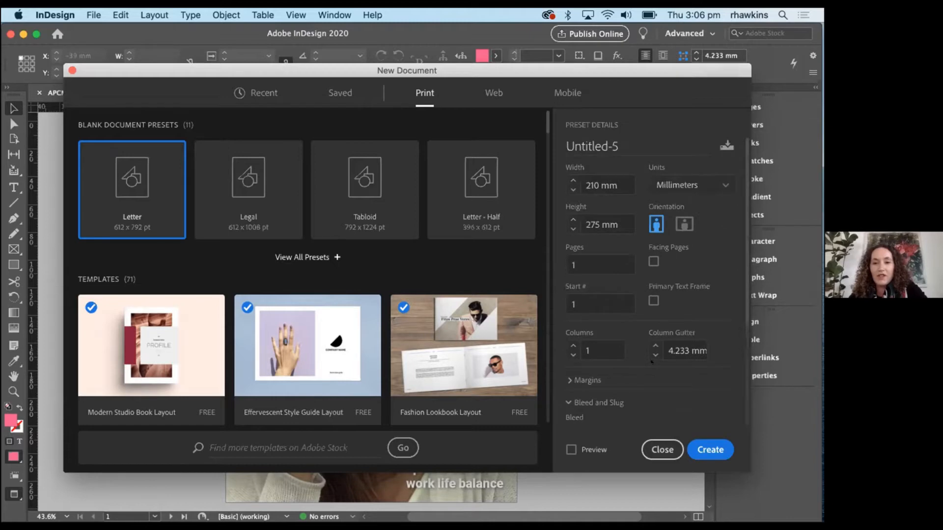
{"action": "left_click_drag", "start_coordinate": [622, 146], "coordinate": [559, 137]}
{"action": "type", "text": "Ma"}
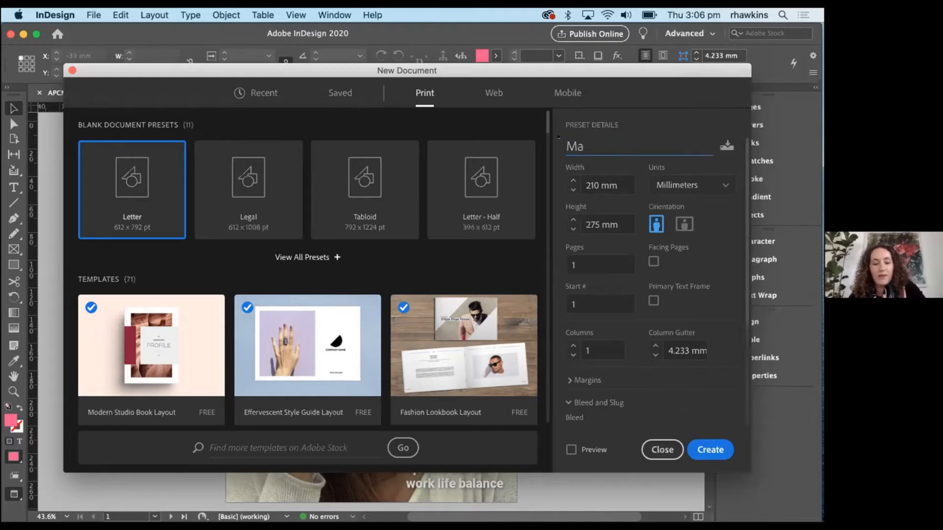
{"action": "type", "text": "gazine Cov"}
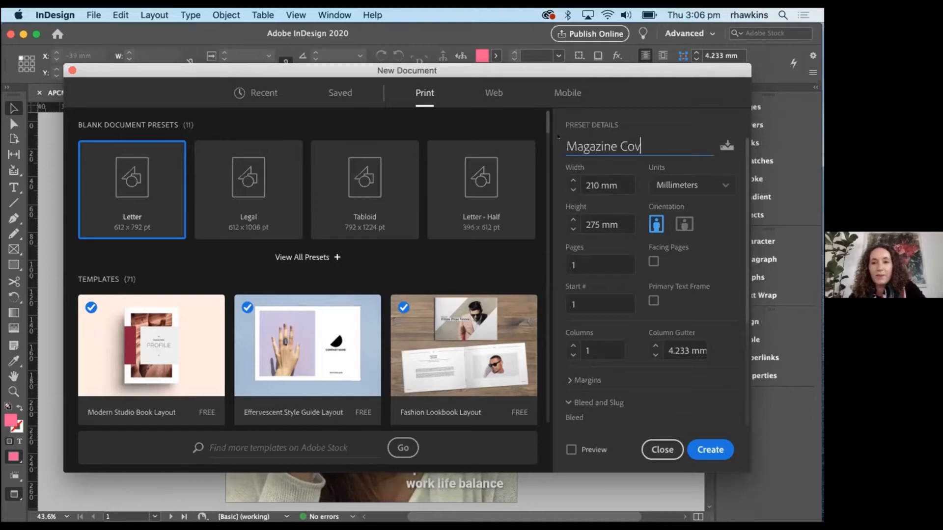
{"action": "type", "text": "er"}
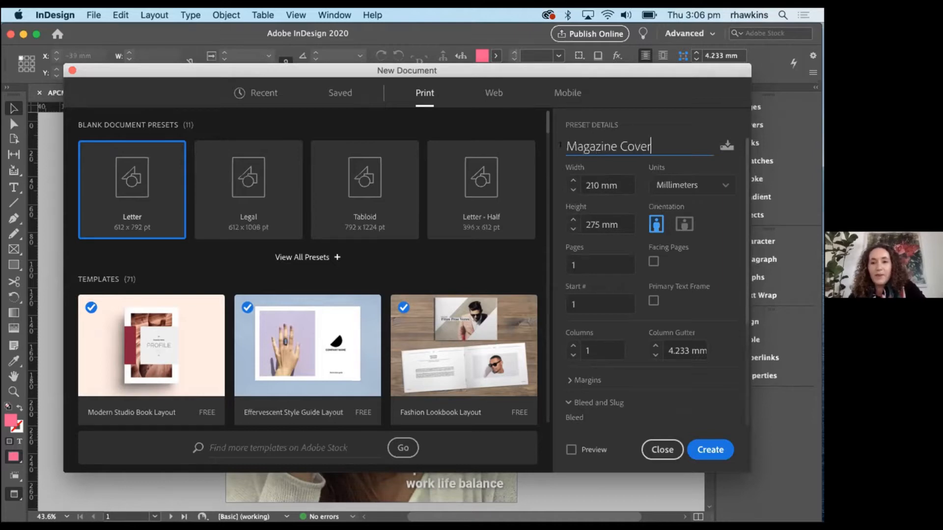
{"action": "left_click", "coordinate": [702, 445]}
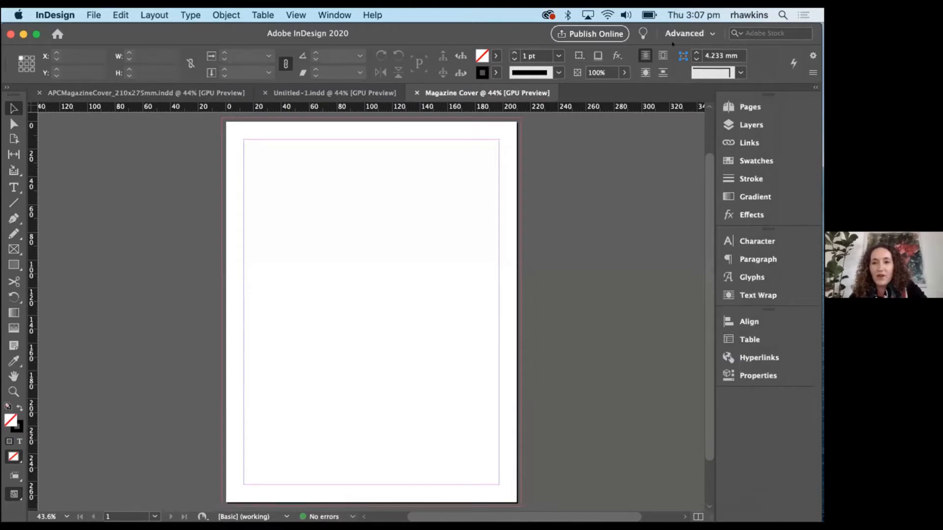
Start creating layout guides fitted to the margins, with 4 rows and a 5 mm gutter.
{"action": "mouse_move", "coordinate": [558, 520]}
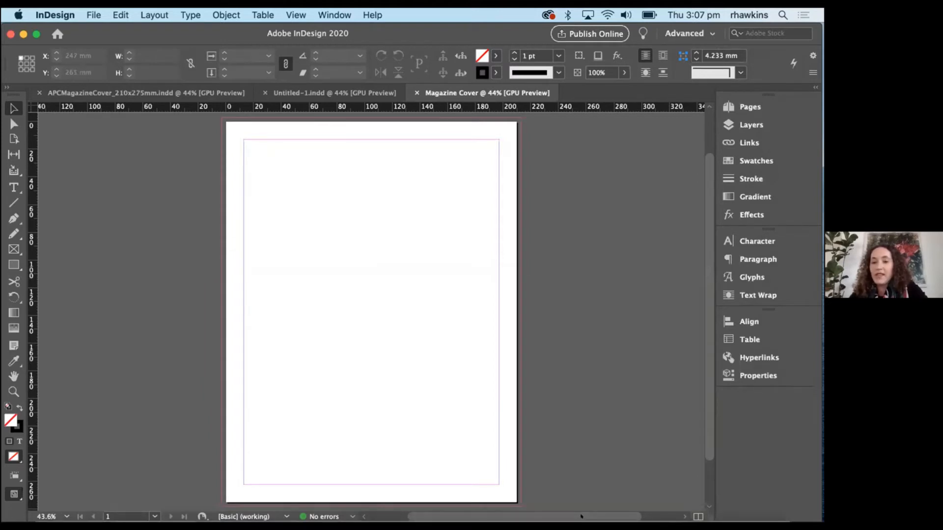
{"action": "mouse_move", "coordinate": [610, 519]}
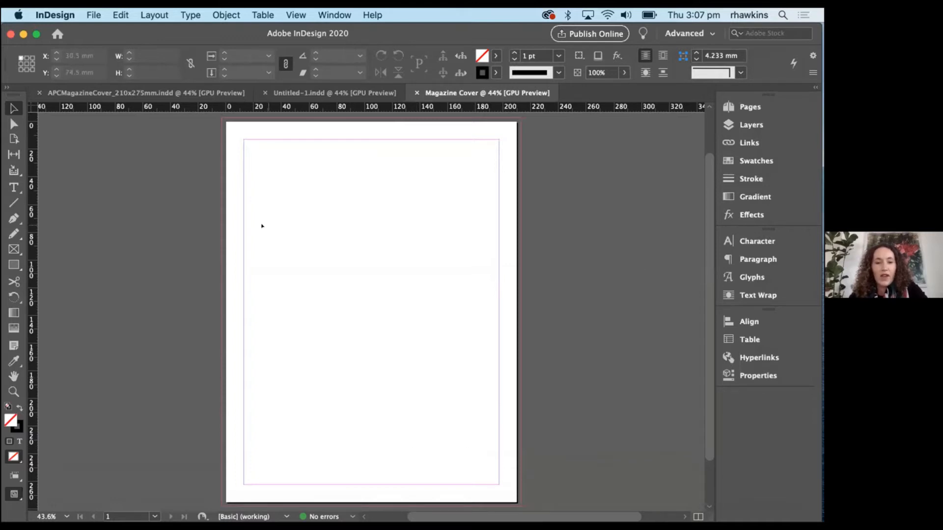
{"action": "left_click", "coordinate": [147, 13]}
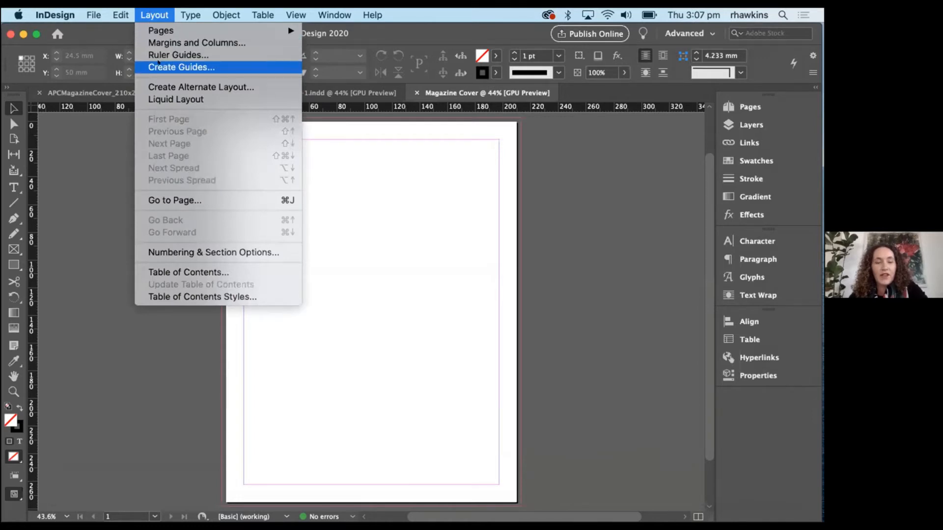
{"action": "left_click", "coordinate": [159, 65]}
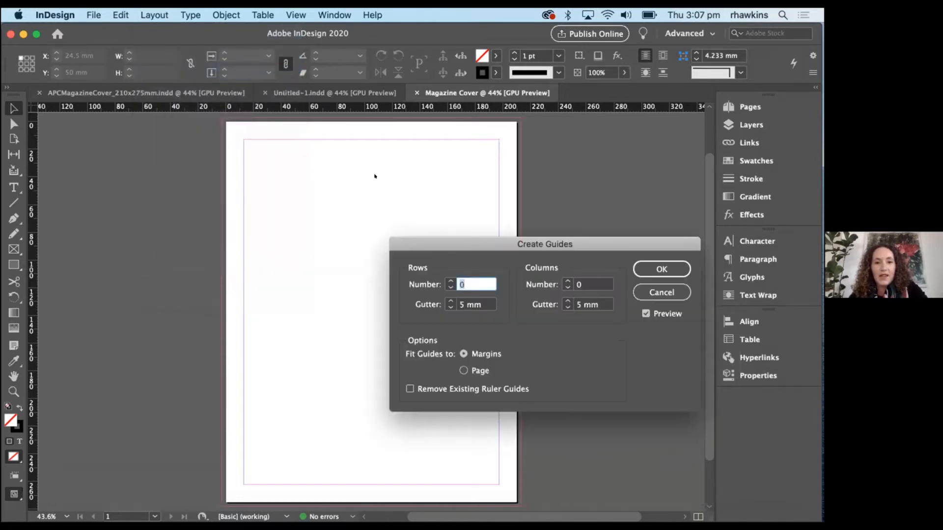
{"action": "left_click_drag", "start_coordinate": [437, 239], "coordinate": [323, 217]}
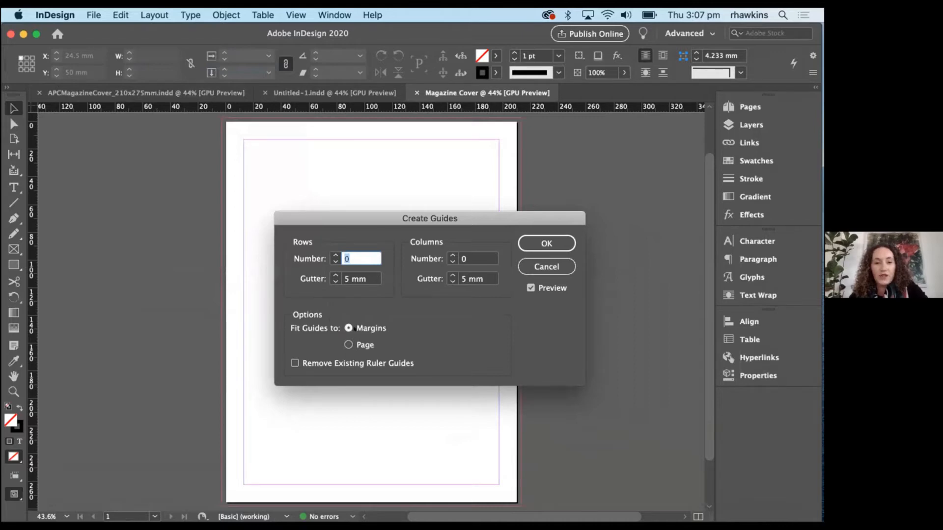
{"action": "type", "text": "2"}
{"action": "left_click", "coordinate": [335, 255]}
{"action": "left_click", "coordinate": [335, 255]}
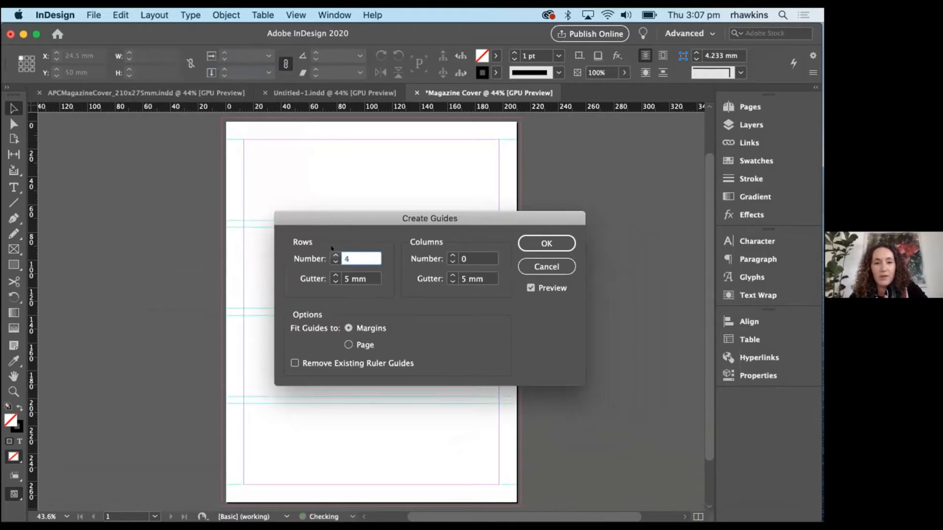
Add 4 guide columns with a 5 mm gutter and apply the guides to the page.
{"action": "left_click", "coordinate": [452, 255]}
{"action": "left_click", "coordinate": [451, 255]}
{"action": "left_click", "coordinate": [447, 256]}
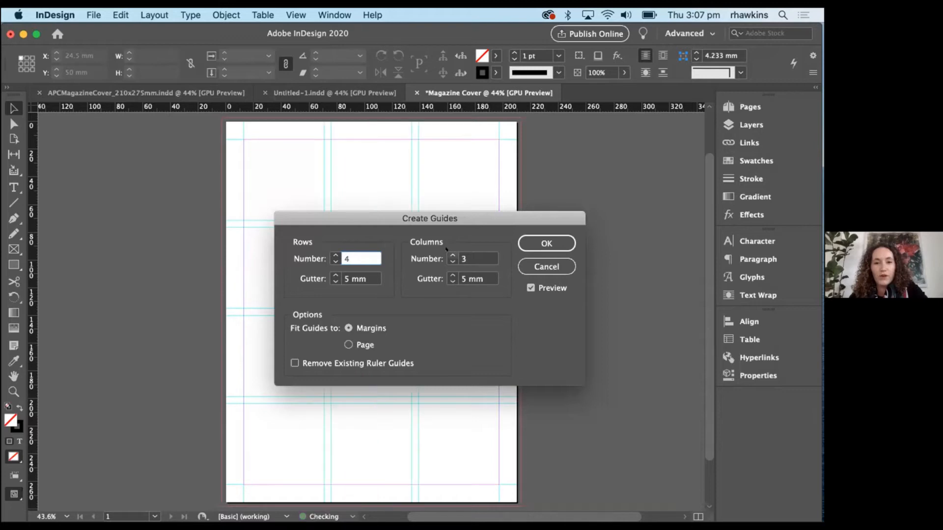
{"action": "left_click", "coordinate": [447, 256]}
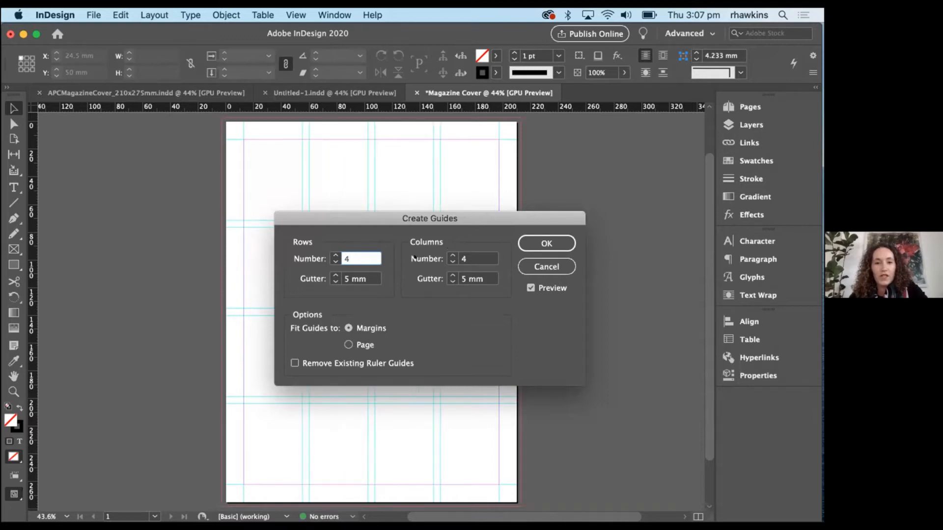
{"action": "left_click", "coordinate": [546, 244]}
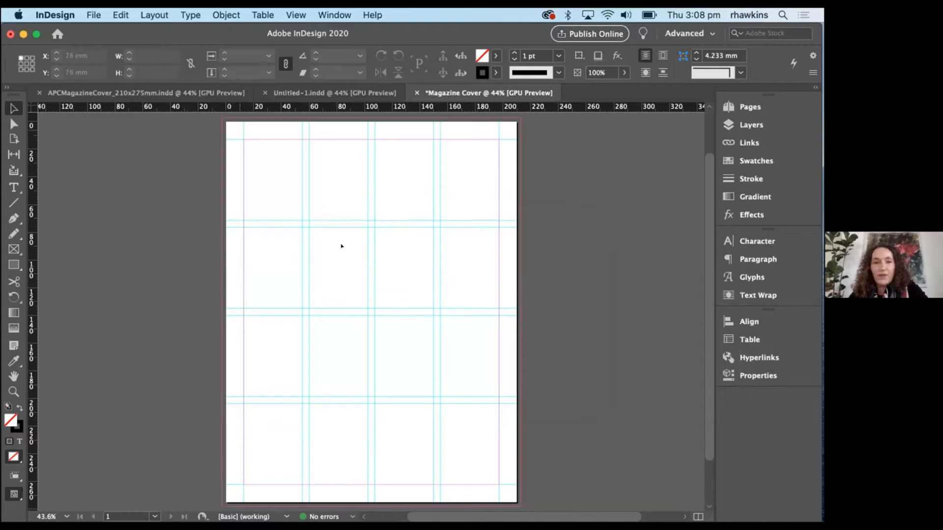
Bring up the Untitled-1.indd document and switch to the Pixabay page in Chrome, leaving the slideshow's full-screen view.
{"action": "left_click", "coordinate": [302, 93]}
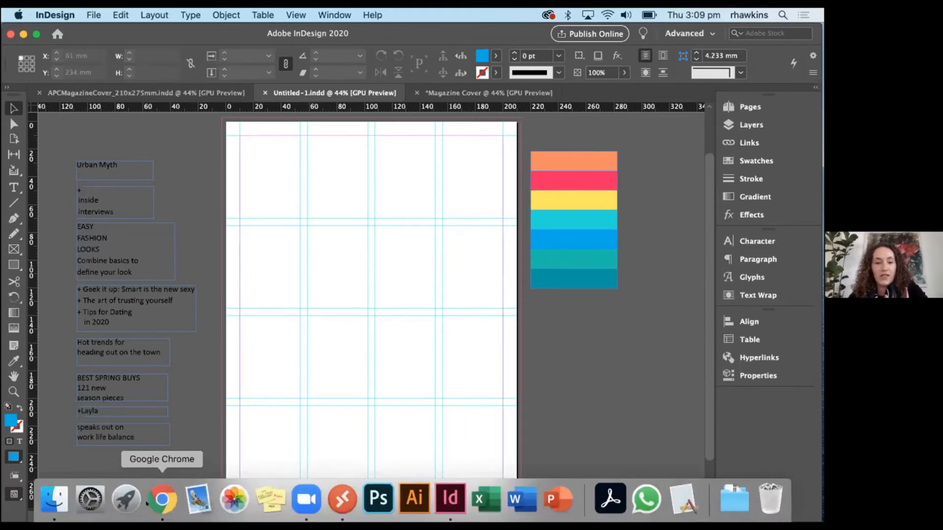
{"action": "left_click", "coordinate": [162, 498]}
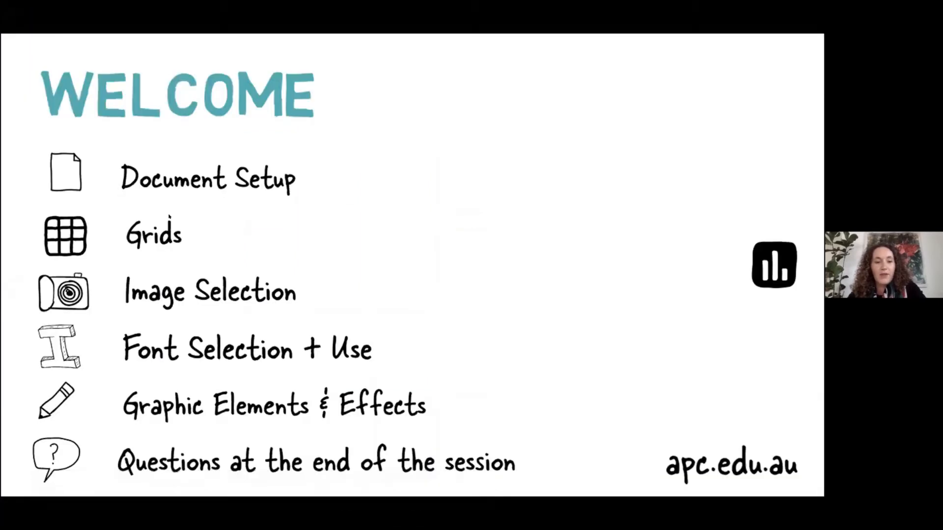
{"action": "key", "text": "Escape"}
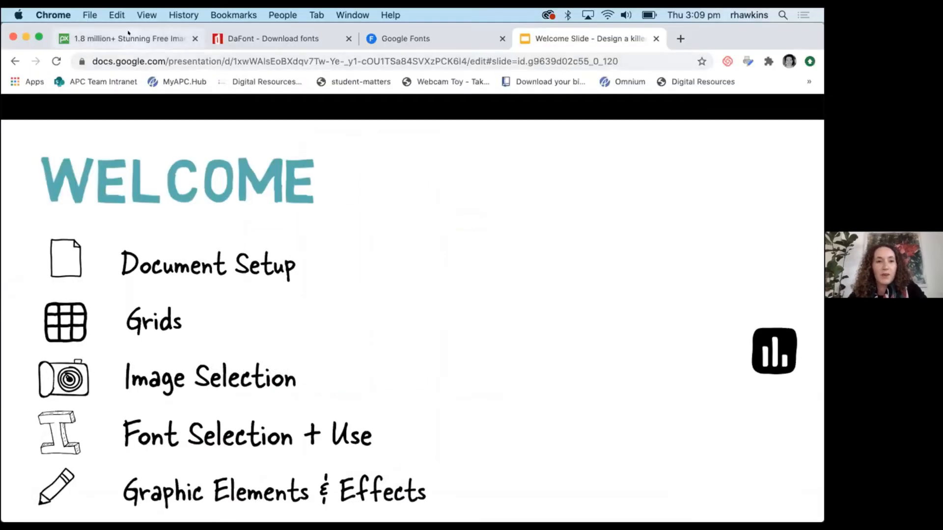
{"action": "left_click", "coordinate": [128, 33]}
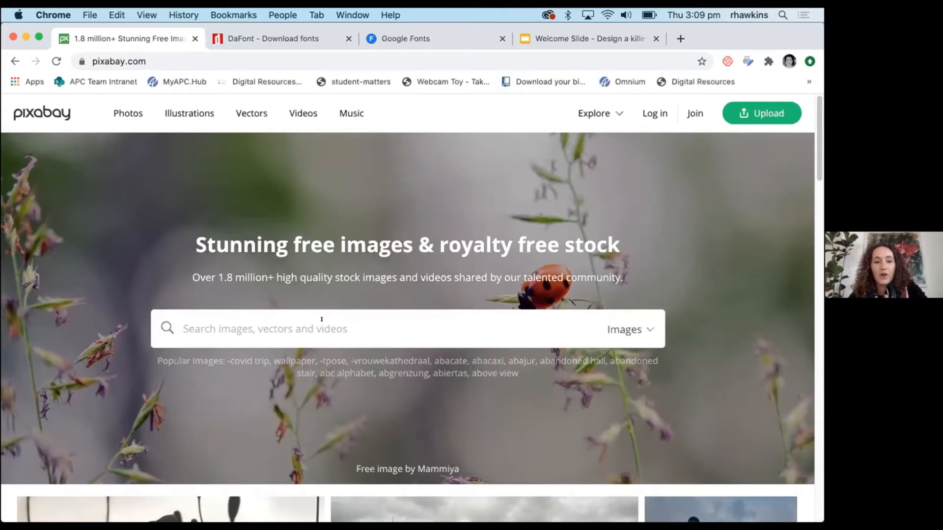
Search Pixabay for "fashion model" images and browse the results for possible cover photos.
{"action": "type", "text": "fa"}
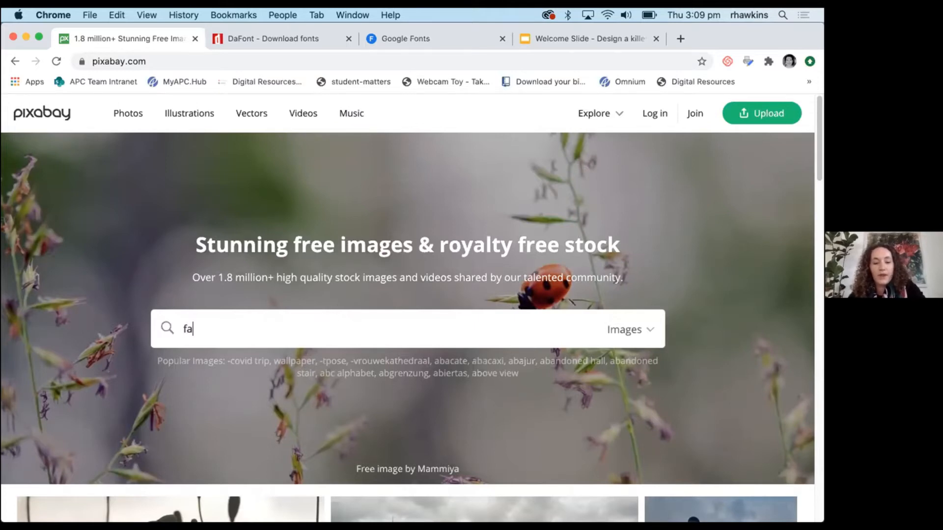
{"action": "type", "text": "shion "}
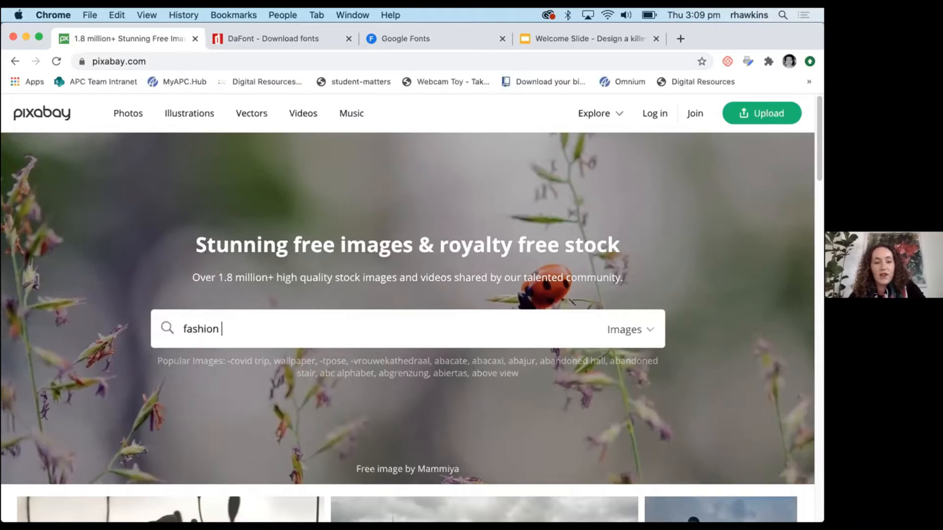
{"action": "type", "text": "model"}
{"action": "key", "text": "Return"}
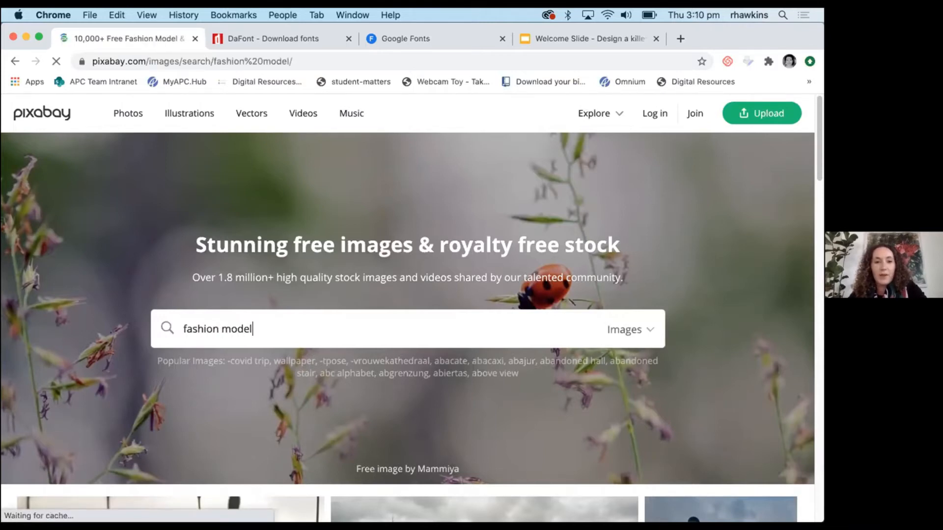
{"action": "scroll", "coordinate": [321, 350], "scroll_direction": "down", "scroll_amount": 8}
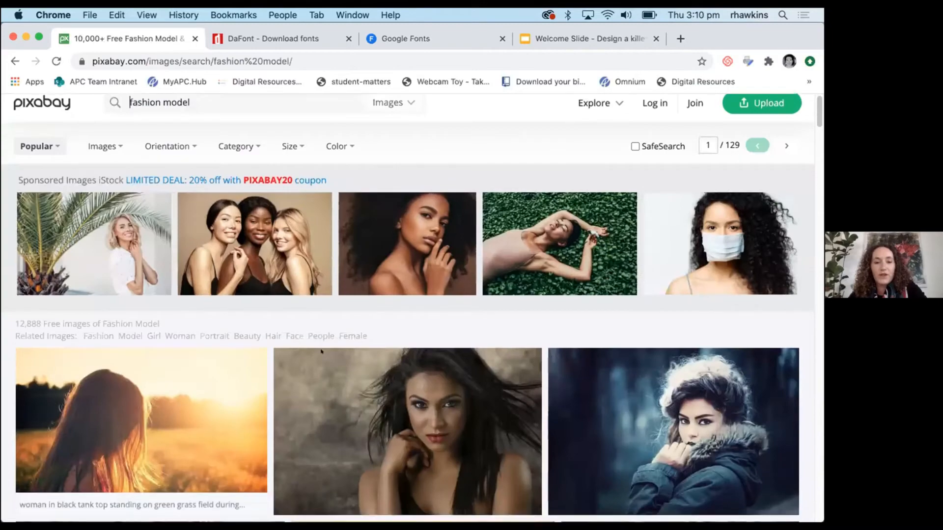
{"action": "scroll", "coordinate": [315, 353], "scroll_direction": "down", "scroll_amount": 8}
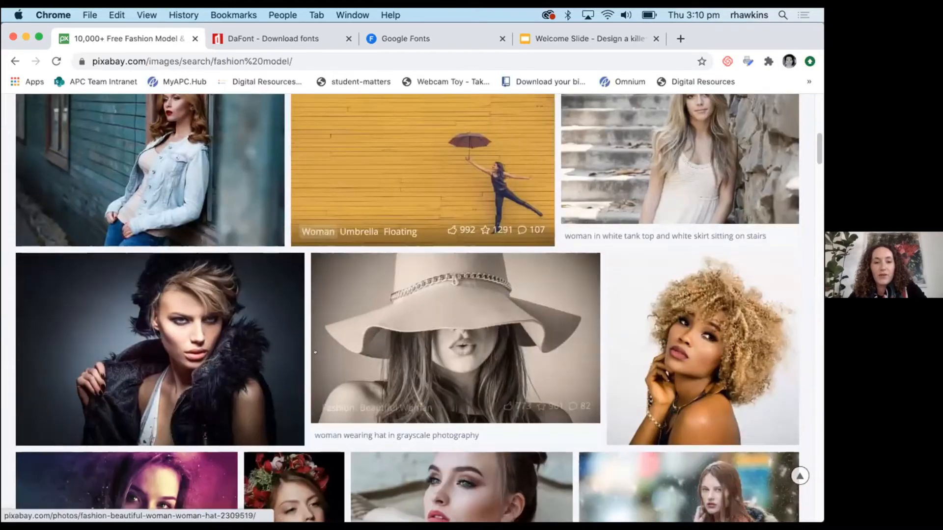
{"action": "scroll", "coordinate": [315, 352], "scroll_direction": "down", "scroll_amount": 6}
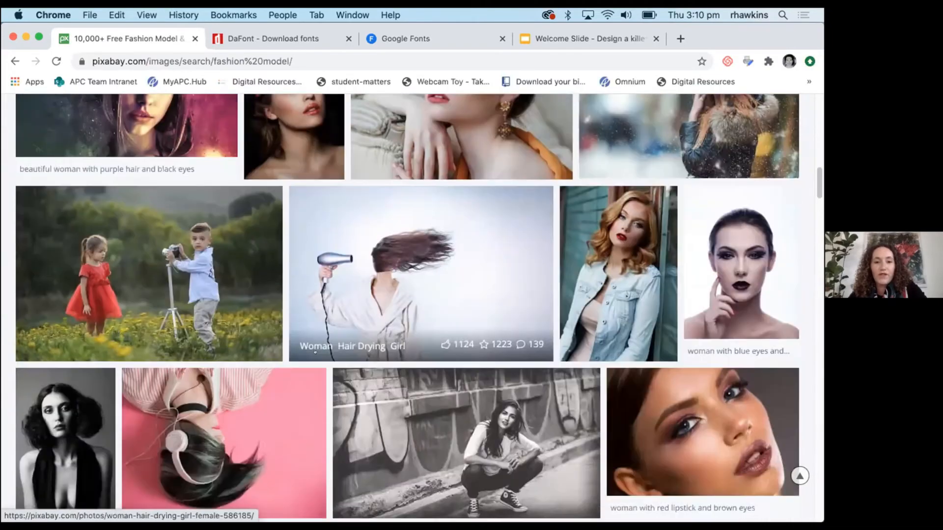
{"action": "scroll", "coordinate": [321, 352], "scroll_direction": "down", "scroll_amount": 5}
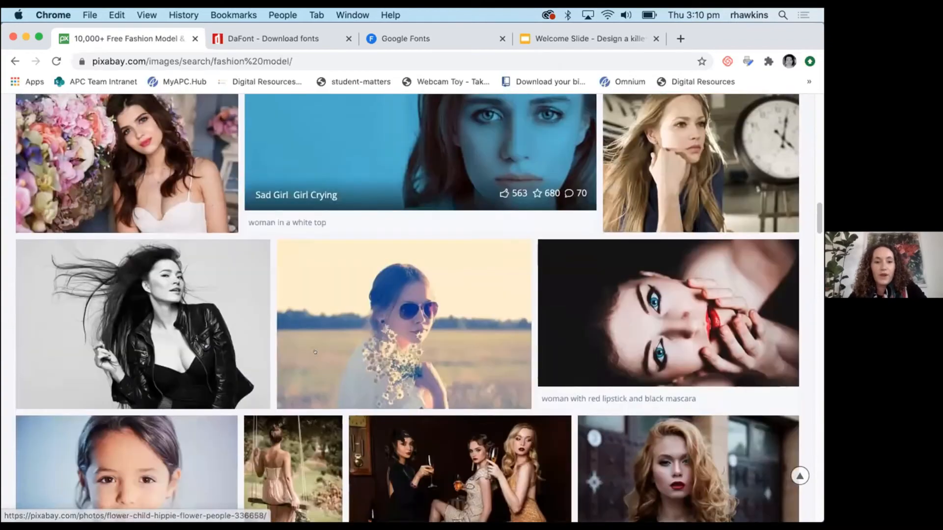
Switch to InDesign and start placing a file into Untitled-1.indd from the Webinar Assets folder.
{"action": "mouse_move", "coordinate": [343, 520]}
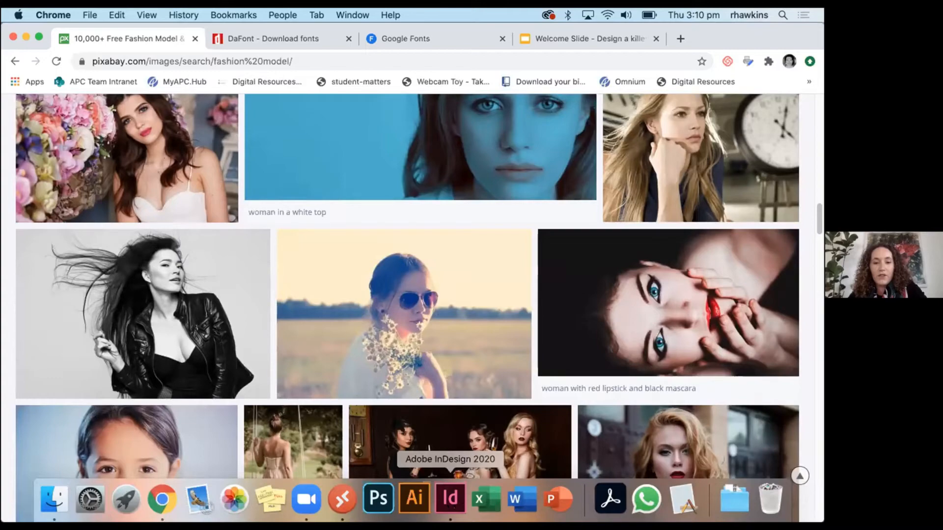
{"action": "left_click", "coordinate": [455, 514]}
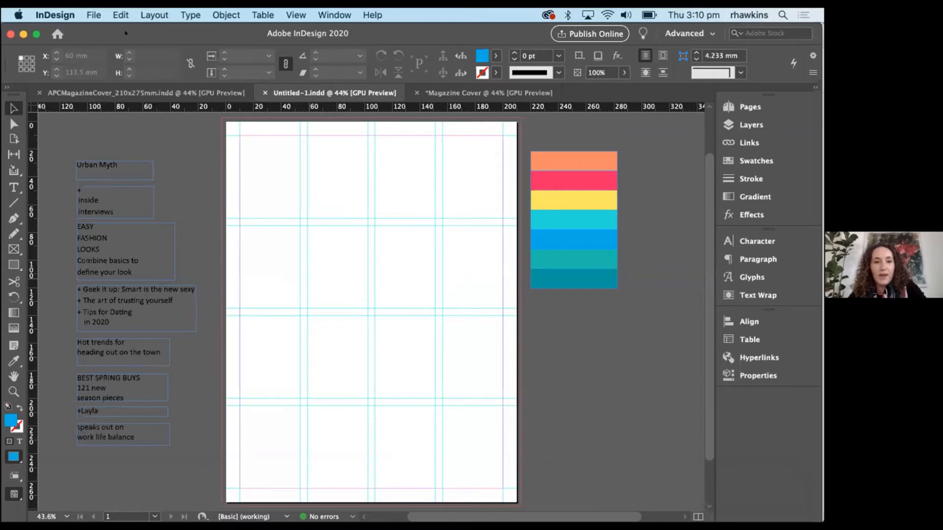
{"action": "left_click", "coordinate": [86, 11]}
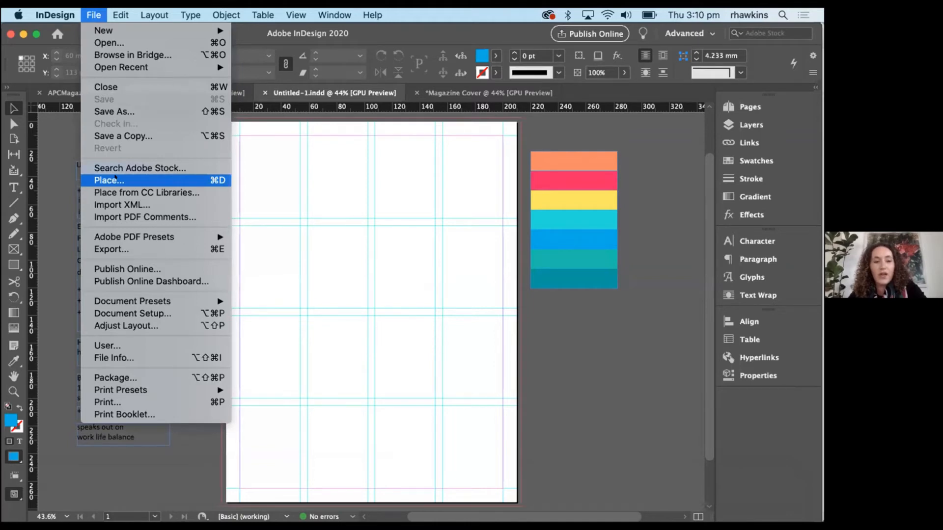
{"action": "left_click", "coordinate": [115, 177]}
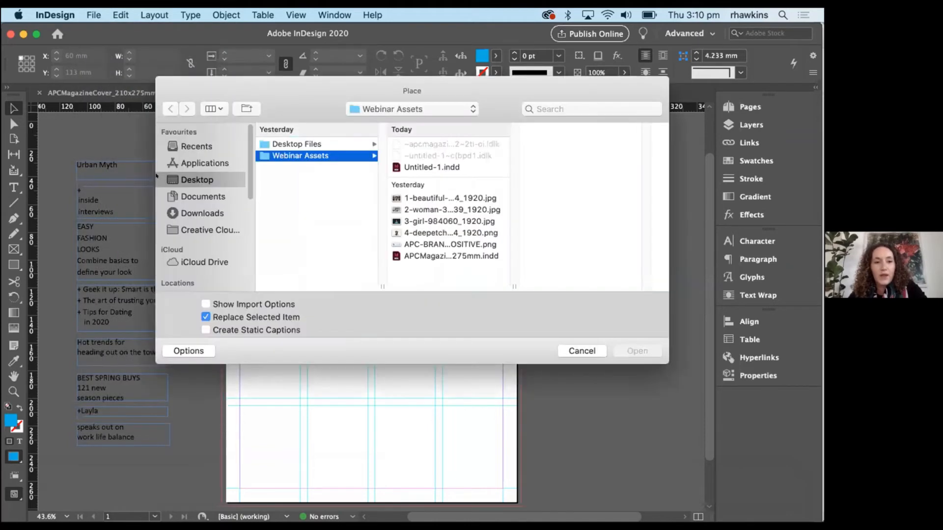
Preview the candidate photos 1-beautiful-1844724_1920.jpg, 2-woman-3377839_1920.jpg and 3-girl-984060_1920.jpg at large size, then close the preview.
{"action": "left_click", "coordinate": [416, 198]}
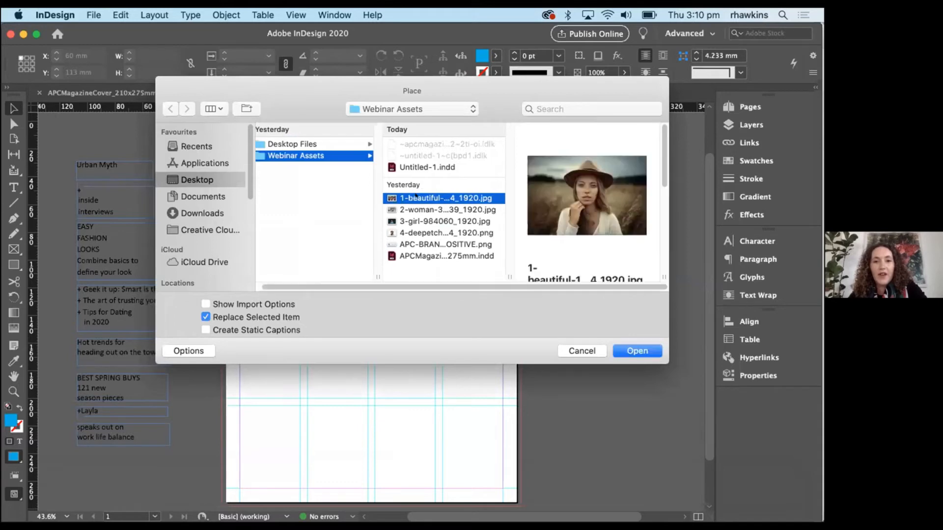
{"action": "key", "text": "space"}
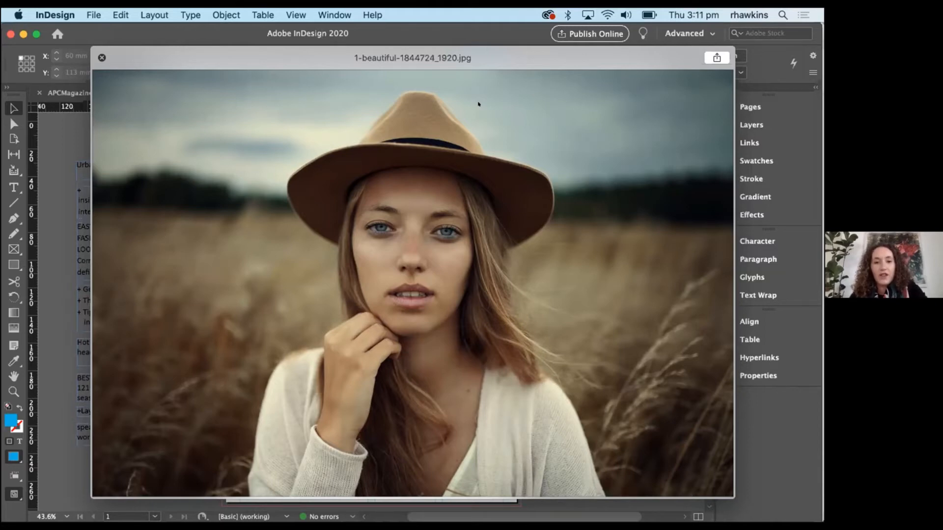
{"action": "key", "text": "Down"}
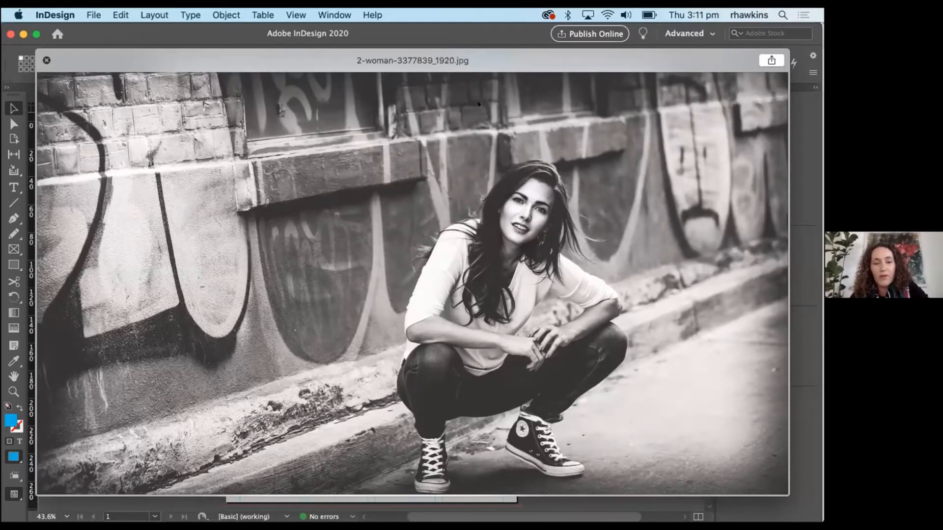
{"action": "key", "text": "Right"}
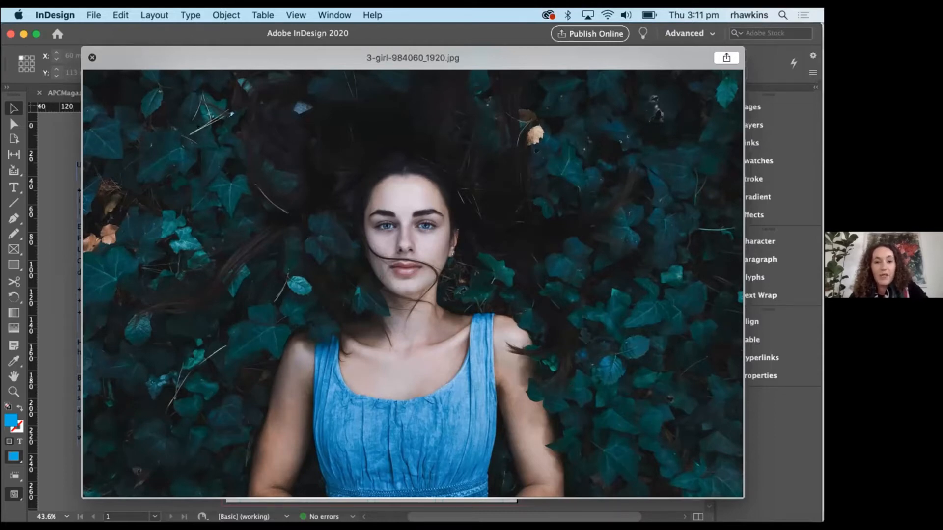
{"action": "left_click", "coordinate": [90, 56]}
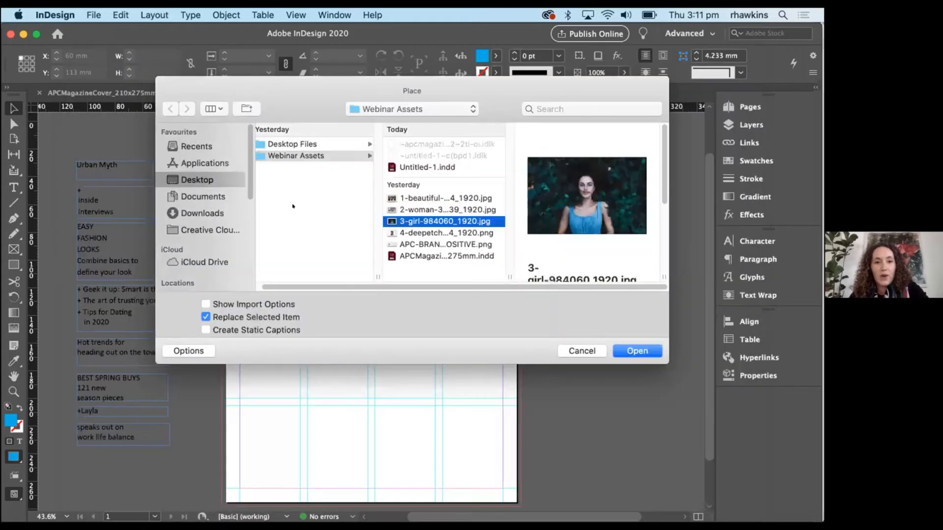
Place 1-beautiful-1844724_1920.jpg from the page's upper-left bleed corner across the full bleed width, 216 mm wide and 144 mm high.
{"action": "left_click", "coordinate": [417, 198]}
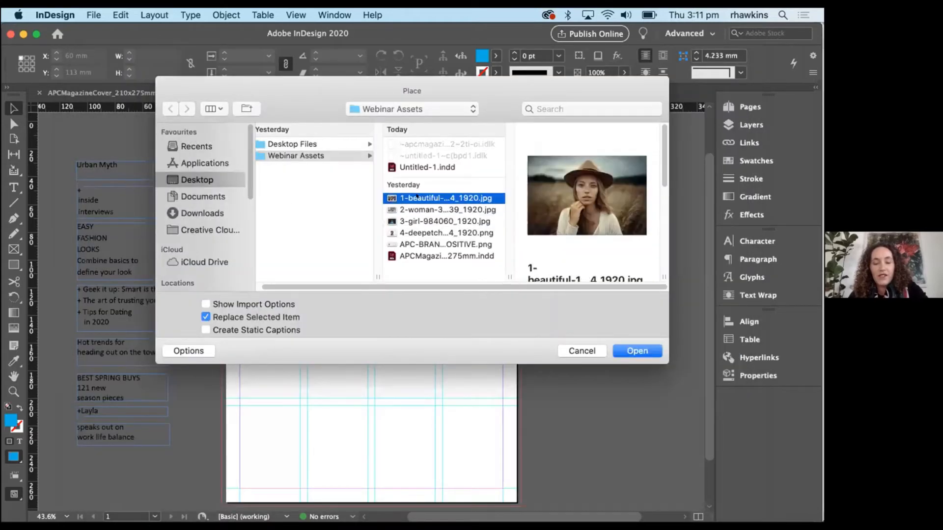
{"action": "double_click", "coordinate": [417, 198]}
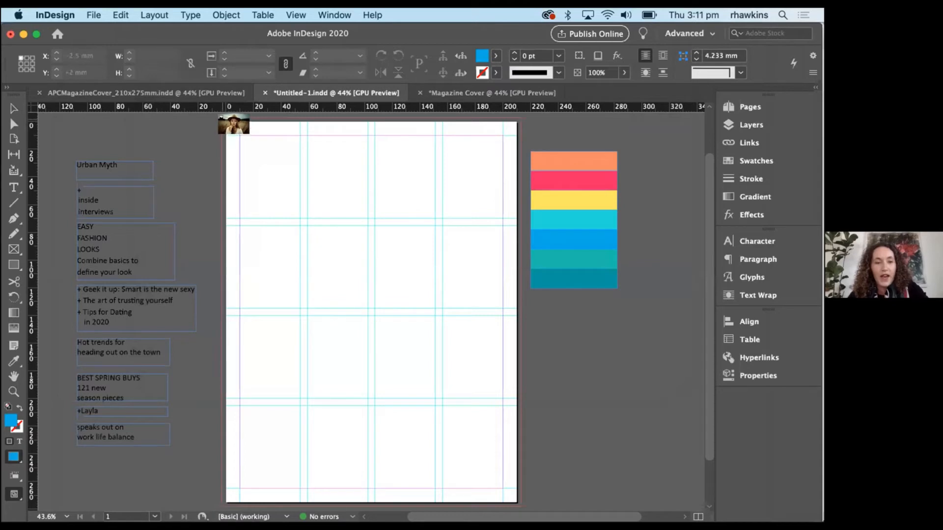
{"action": "left_click_drag", "start_coordinate": [219, 115], "coordinate": [517, 361]}
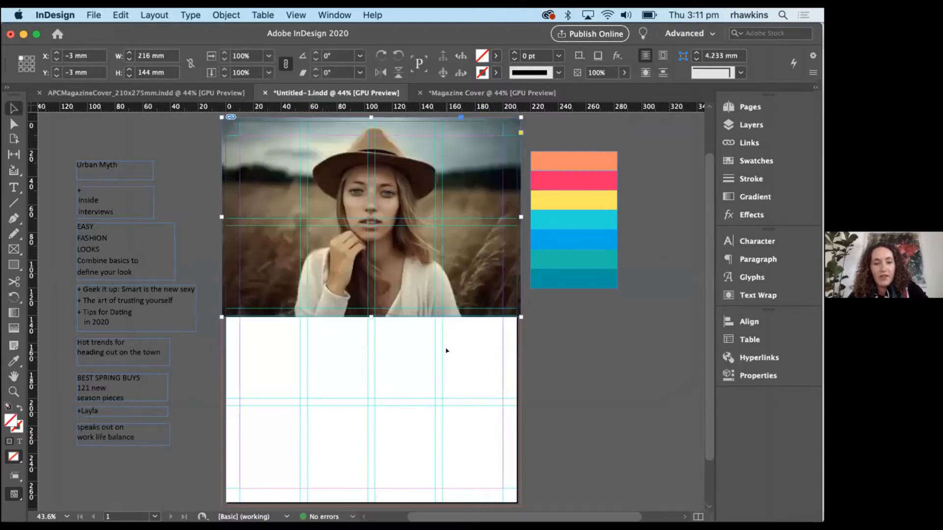
Extend the photo's frame down to the bottom bleed at 281 mm high and scale the image inside proportionally to fill that height.
{"action": "scroll", "coordinate": [413, 349], "scroll_direction": "down", "scroll_amount": 2}
{"action": "scroll", "coordinate": [413, 351], "scroll_direction": "down", "scroll_amount": 1}
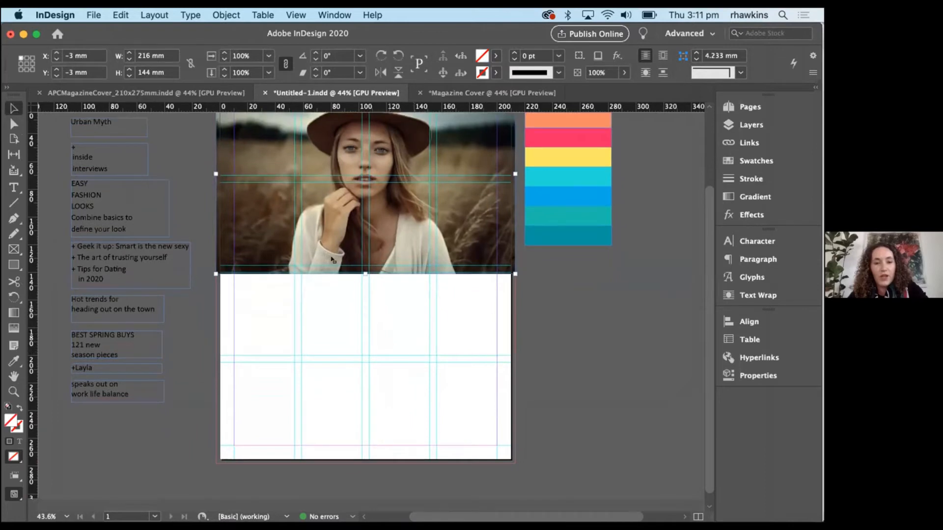
{"action": "left_click_drag", "start_coordinate": [365, 274], "coordinate": [366, 464]}
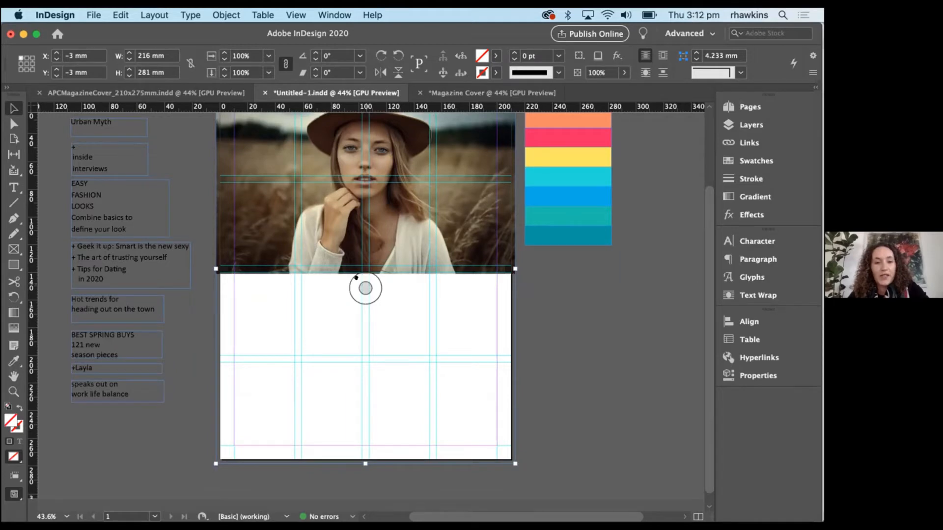
{"action": "left_click", "coordinate": [366, 288]}
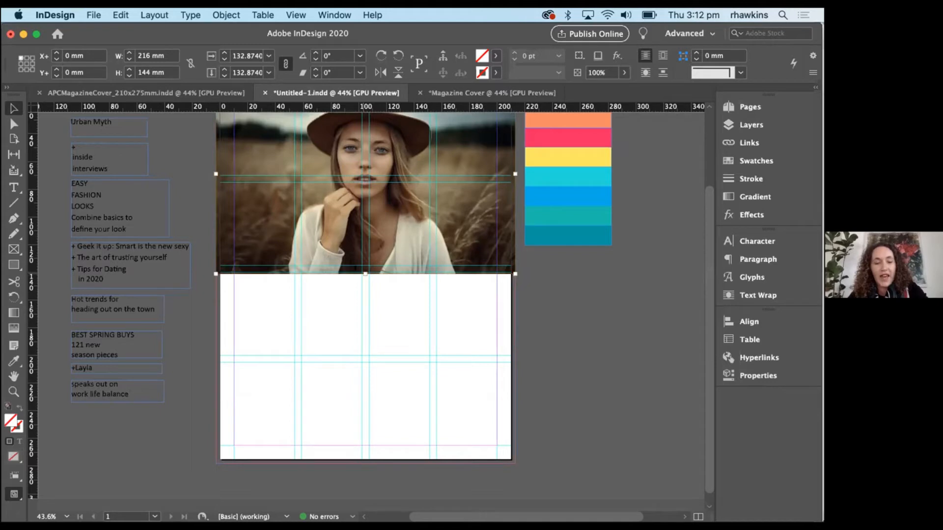
{"action": "left_click_drag", "start_coordinate": [365, 274], "coordinate": [415, 463]}
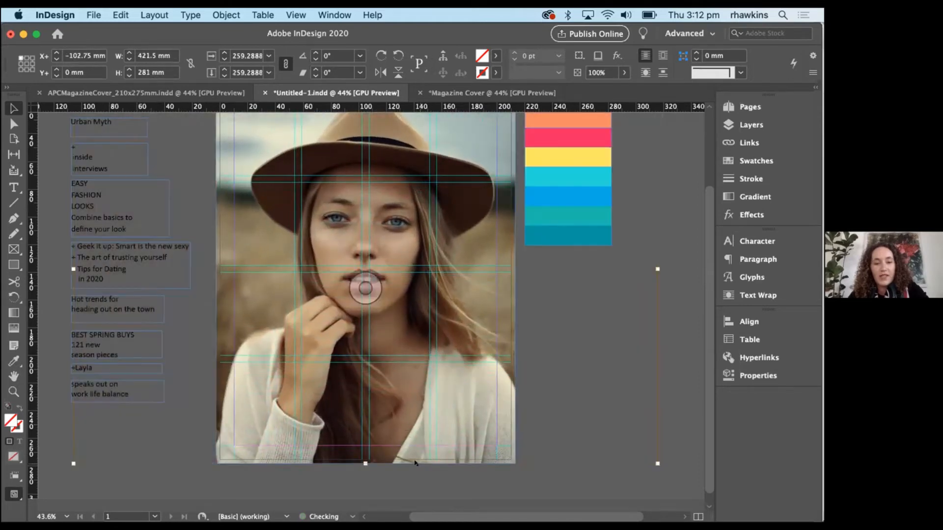
Nudge the image left inside its frame to an X offset of about -104.5 mm and deselect it.
{"action": "scroll", "coordinate": [387, 394], "scroll_direction": "up", "scroll_amount": 4}
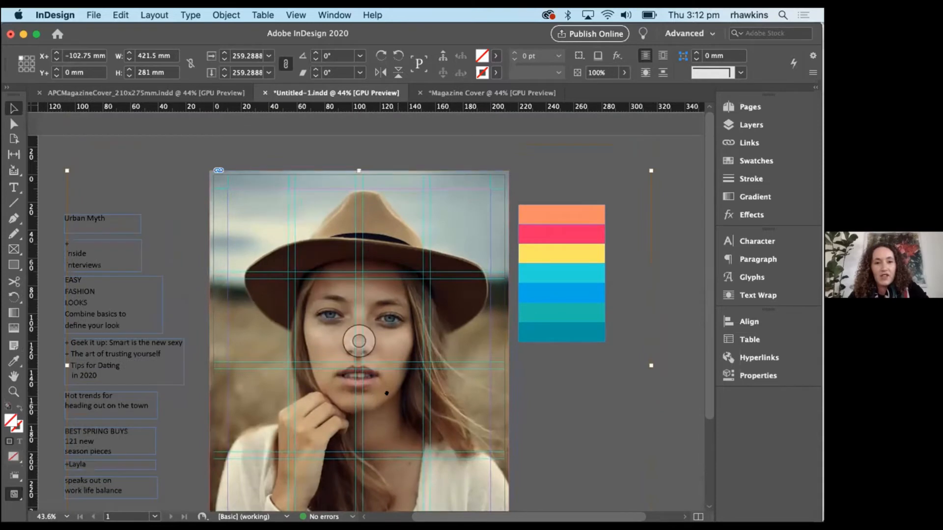
{"action": "scroll", "coordinate": [387, 393], "scroll_direction": "down", "scroll_amount": 2}
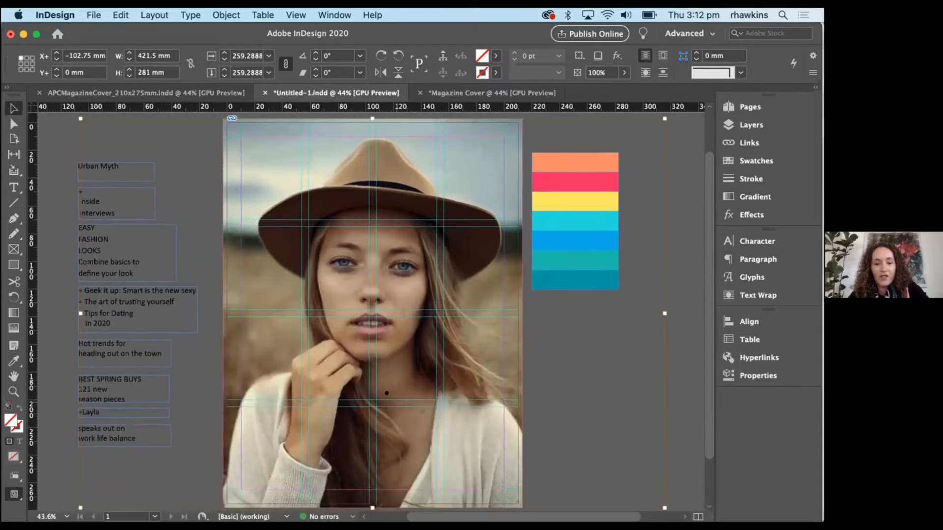
{"action": "key", "text": "Left"}
{"action": "key", "text": "Left"}
{"action": "key", "text": "Left"}
{"action": "key", "text": "Left"}
{"action": "key", "text": "Left"}
{"action": "key", "text": "Left"}
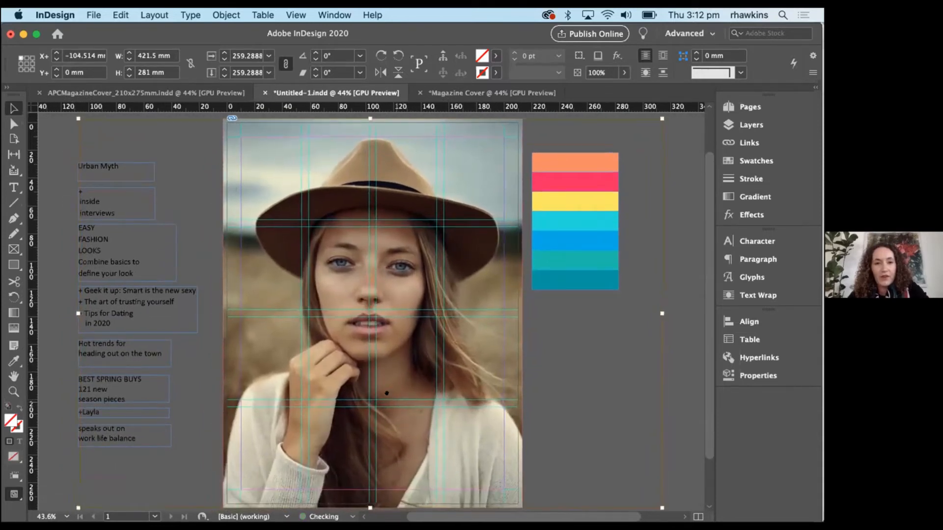
{"action": "key", "text": "Right"}
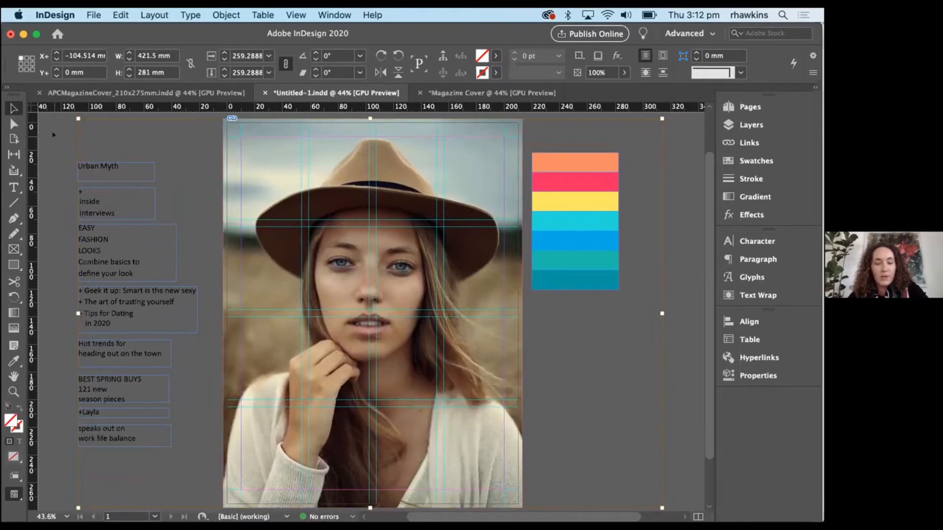
{"action": "left_click", "coordinate": [54, 134]}
{"action": "scroll", "coordinate": [219, 287], "scroll_direction": "down", "scroll_amount": 1}
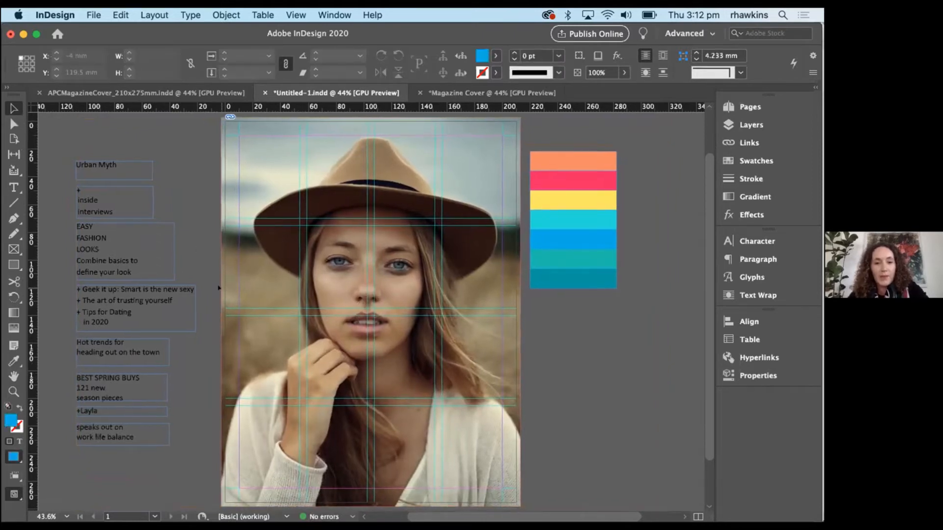
{"action": "scroll", "coordinate": [219, 288], "scroll_direction": "down", "scroll_amount": 1}
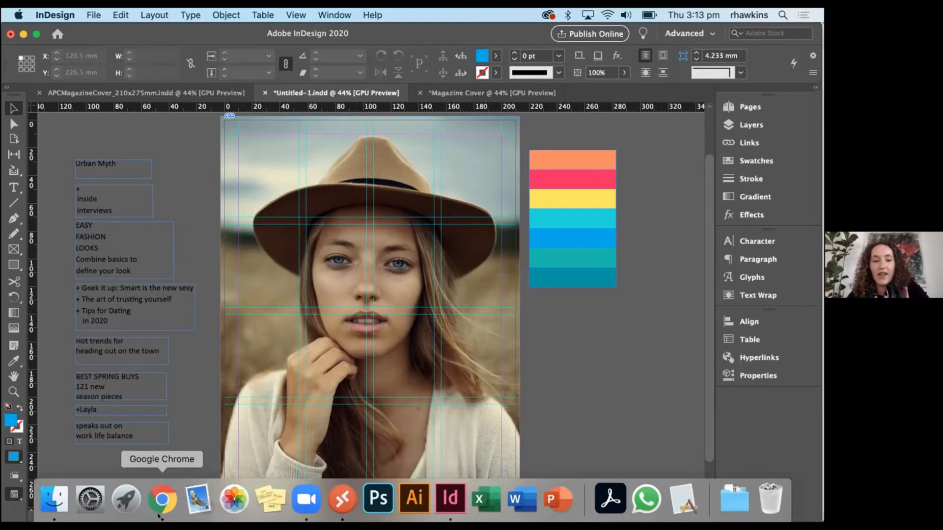
Switch to Chrome and look at the DaFont and Google Fonts sites as font sources.
{"action": "left_click", "coordinate": [162, 499]}
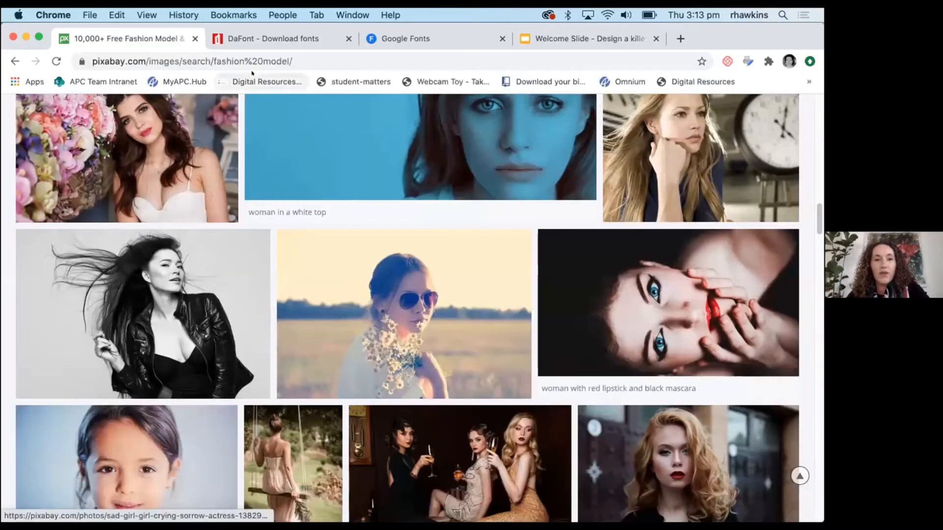
{"action": "left_click", "coordinate": [271, 33]}
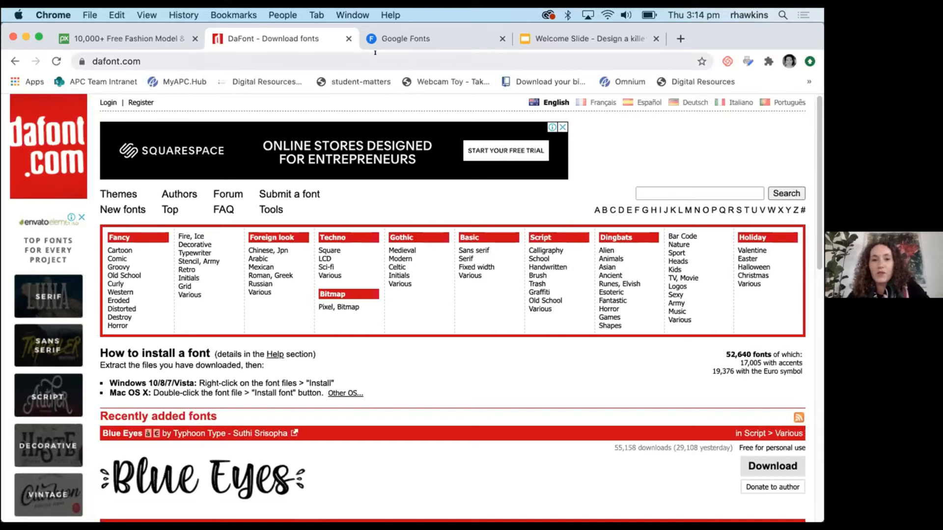
{"action": "left_click", "coordinate": [394, 33]}
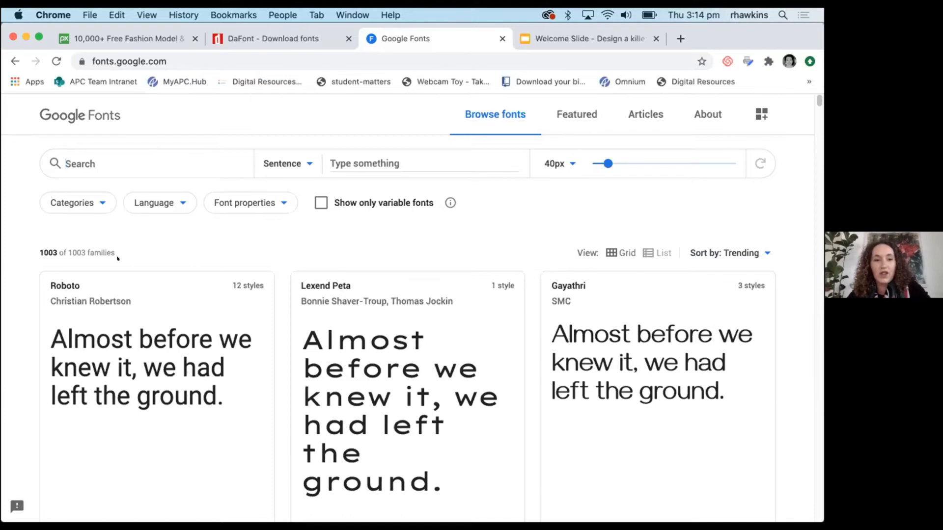
Open the Roboto family on Google Fonts and read its license terms.
{"action": "left_click", "coordinate": [107, 287]}
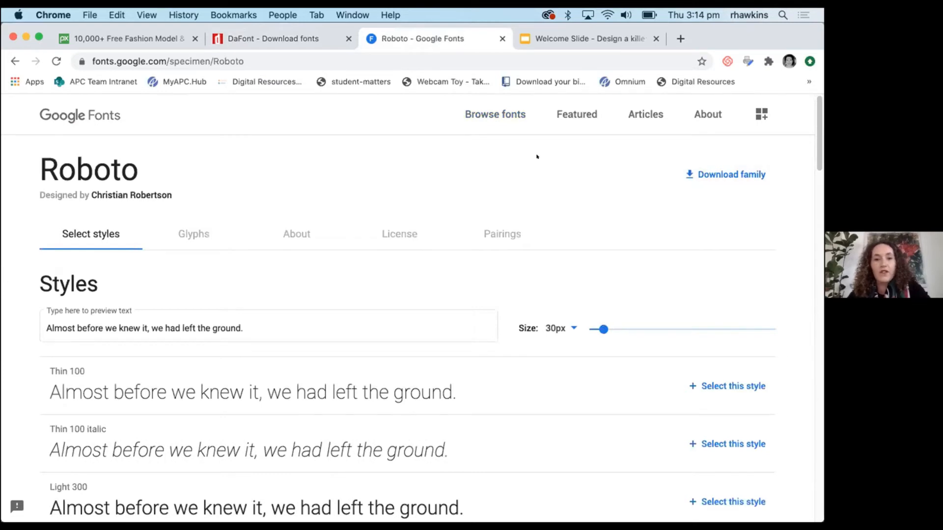
{"action": "left_click", "coordinate": [386, 231]}
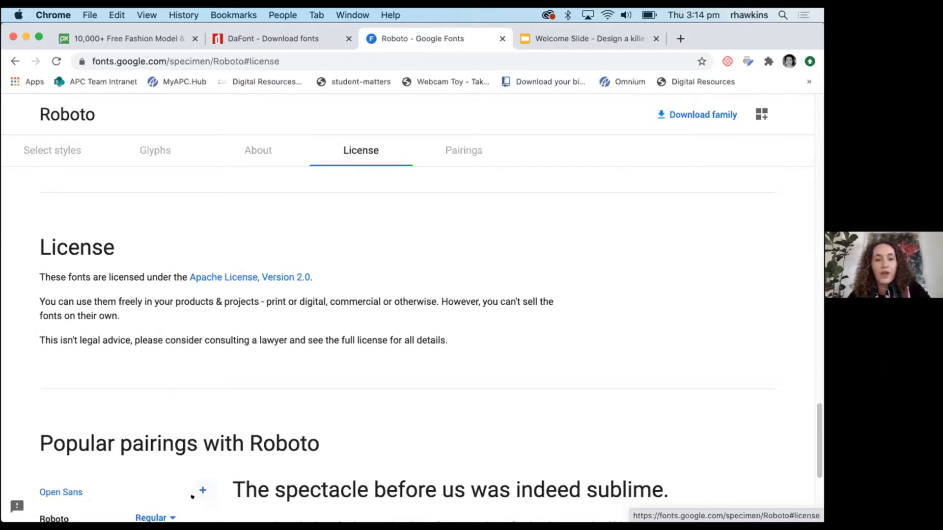
{"action": "mouse_move", "coordinate": [269, 518]}
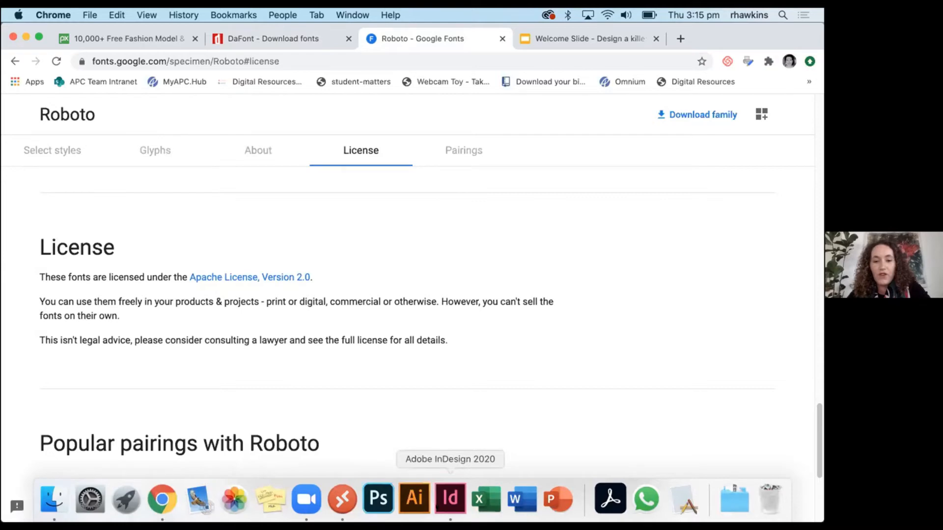
Switch to InDesign, move the Urban Myth frame to X 10 mm, Y 10 mm and enlarge it to 190 by 52 mm.
{"action": "left_click", "coordinate": [451, 498]}
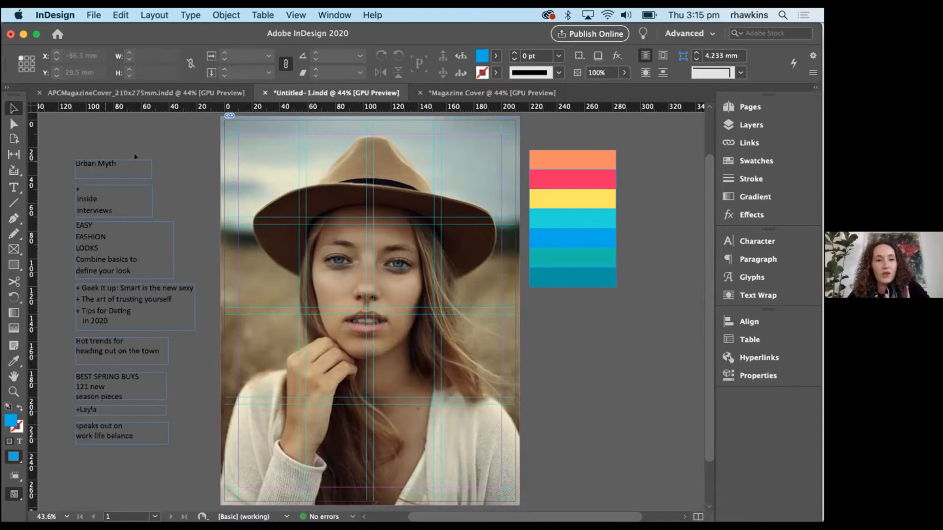
{"action": "left_click_drag", "start_coordinate": [136, 158], "coordinate": [261, 135]}
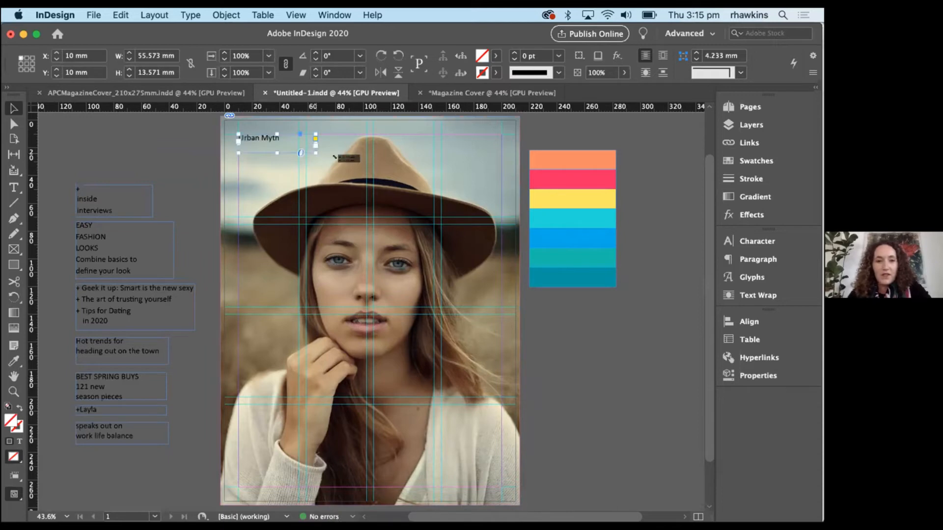
{"action": "left_click_drag", "start_coordinate": [334, 157], "coordinate": [497, 199]}
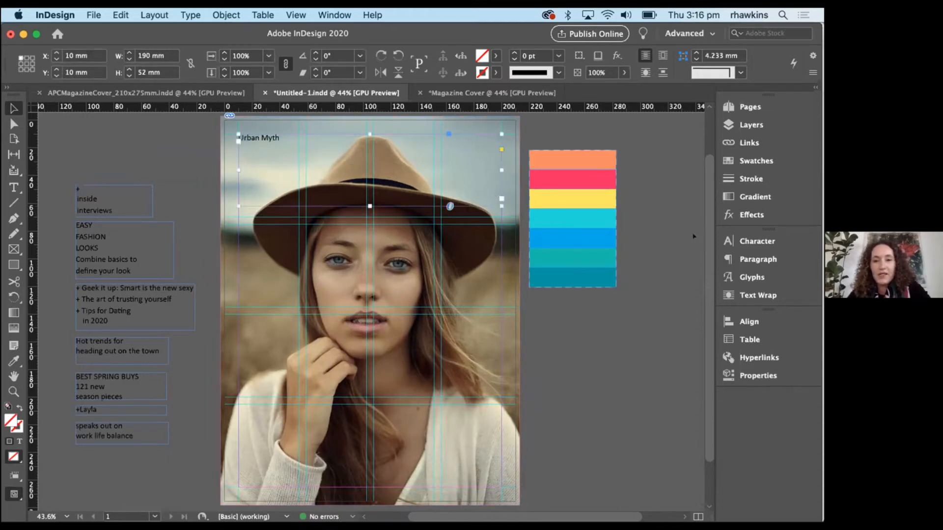
Set the Urban Myth masthead's font to Playfair Display Bold.
{"action": "left_click", "coordinate": [757, 241]}
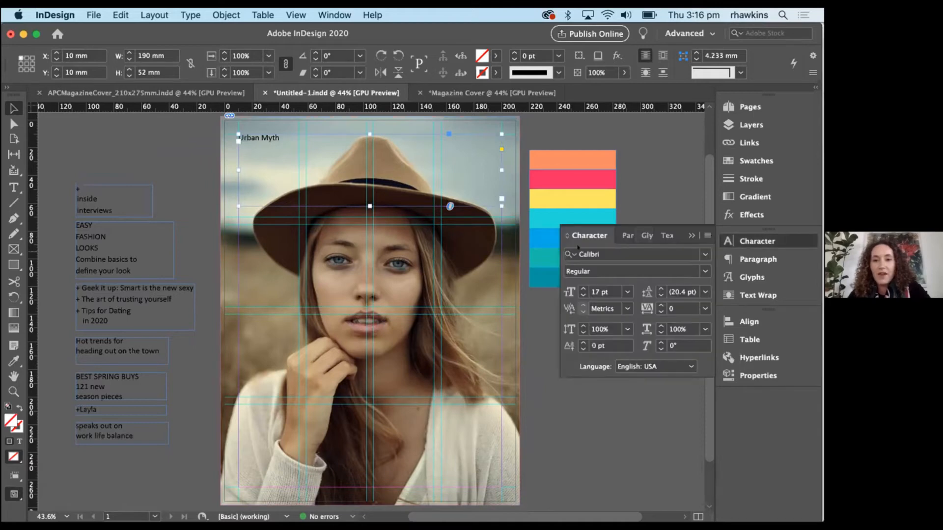
{"action": "left_click", "coordinate": [585, 254]}
{"action": "type", "text": "Pla"}
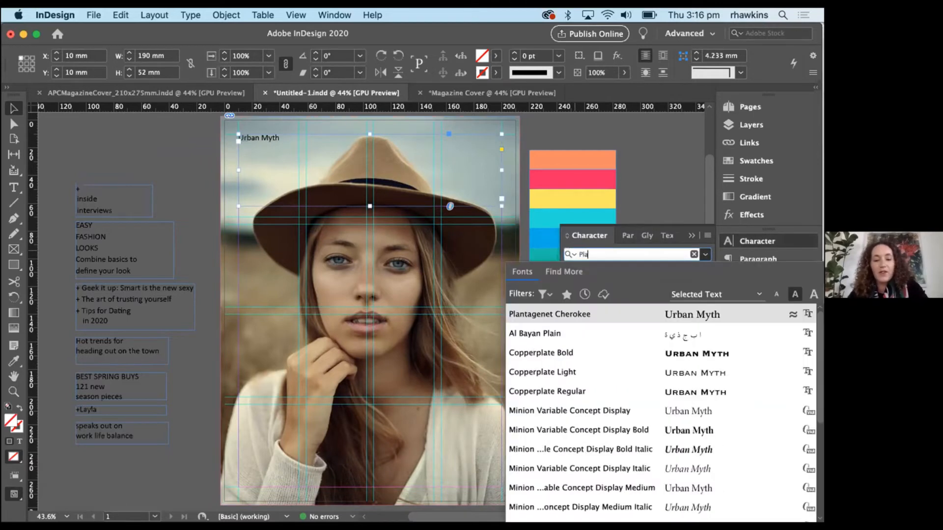
{"action": "type", "text": "yfair"}
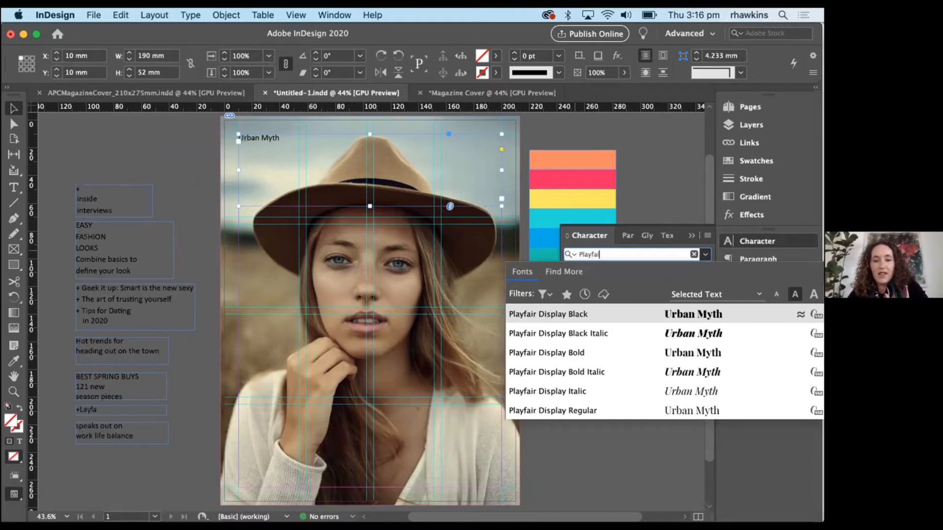
{"action": "left_click", "coordinate": [548, 344]}
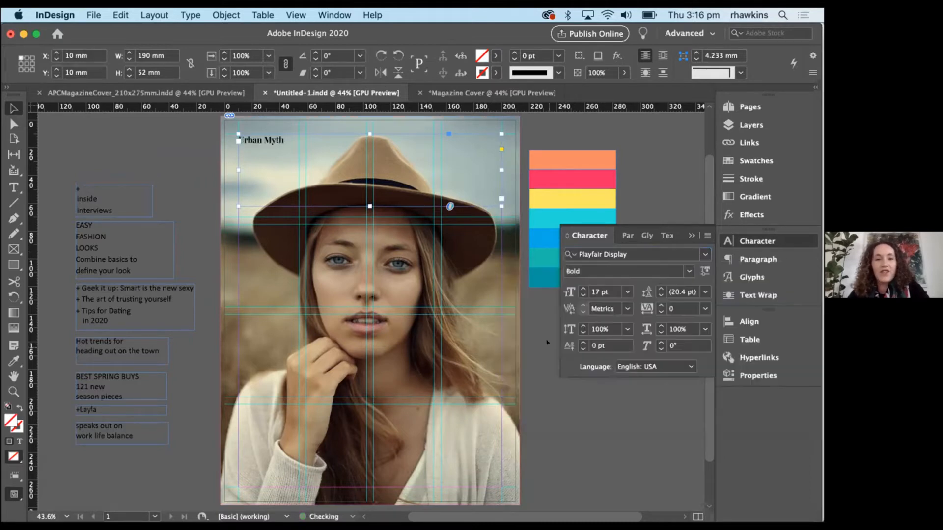
Enlarge the Urban Myth masthead text to 99 pt so it spans the width between the margins.
{"action": "left_click", "coordinate": [583, 288]}
{"action": "left_click", "coordinate": [582, 289]}
{"action": "left_click", "coordinate": [582, 288]}
{"action": "left_click", "coordinate": [583, 289]}
{"action": "left_click", "coordinate": [583, 289]}
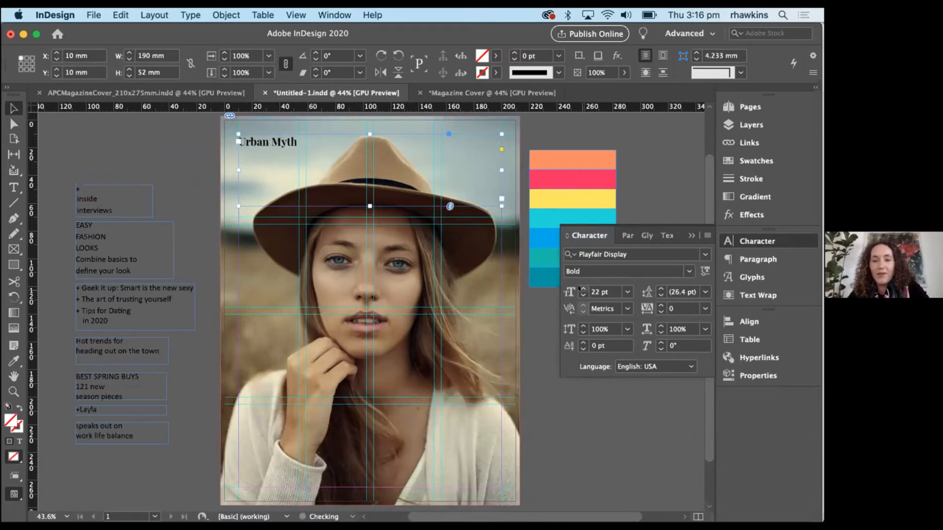
{"action": "left_click", "coordinate": [582, 289]}
{"action": "left_click", "coordinate": [582, 289]}
{"action": "left_click", "coordinate": [583, 288]}
{"action": "left_click", "coordinate": [582, 289]}
{"action": "left_click", "coordinate": [582, 289]}
{"action": "left_click", "coordinate": [583, 288]}
{"action": "left_click", "coordinate": [583, 289]}
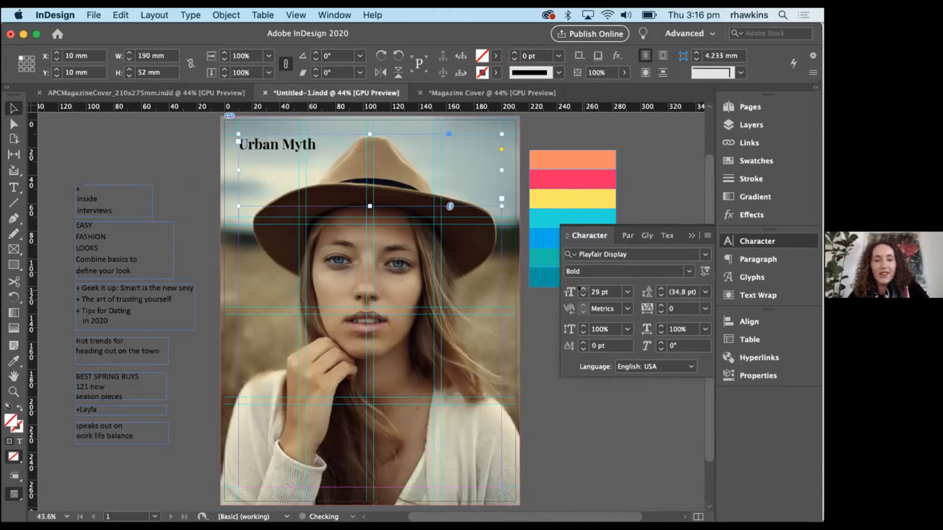
{"action": "left_click", "coordinate": [582, 289]}
{"action": "left_click", "coordinate": [583, 289]}
{"action": "left_click", "coordinate": [582, 288]}
{"action": "left_click", "coordinate": [583, 289]}
{"action": "left_click", "coordinate": [583, 289]}
{"action": "left_click", "coordinate": [583, 289]}
{"action": "left_click", "coordinate": [583, 289]}
{"action": "left_click", "coordinate": [583, 289]}
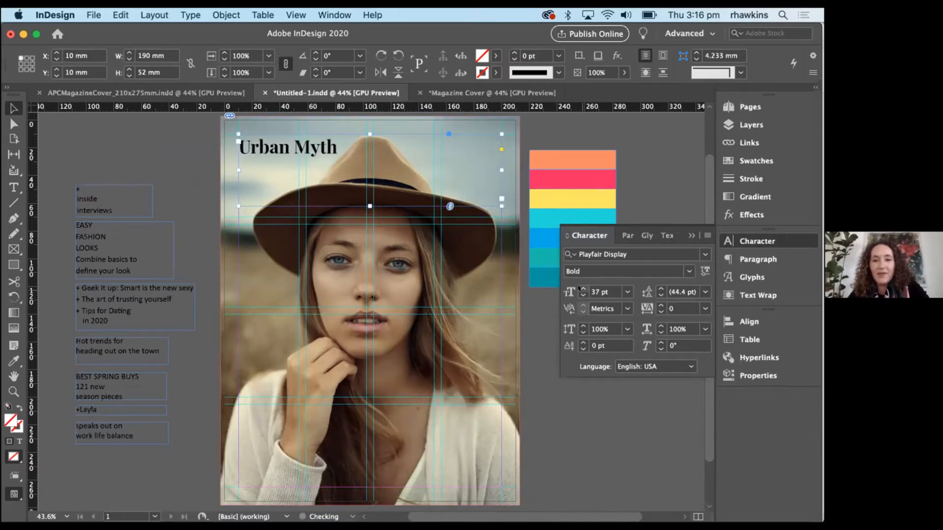
{"action": "left_click", "coordinate": [582, 289]}
{"action": "left_click", "coordinate": [582, 289]}
{"action": "left_click", "coordinate": [582, 289]}
{"action": "left_click", "coordinate": [582, 289]}
{"action": "left_click", "coordinate": [583, 289]}
{"action": "left_click", "coordinate": [582, 289]}
{"action": "left_click", "coordinate": [582, 288]}
{"action": "left_click", "coordinate": [582, 288]}
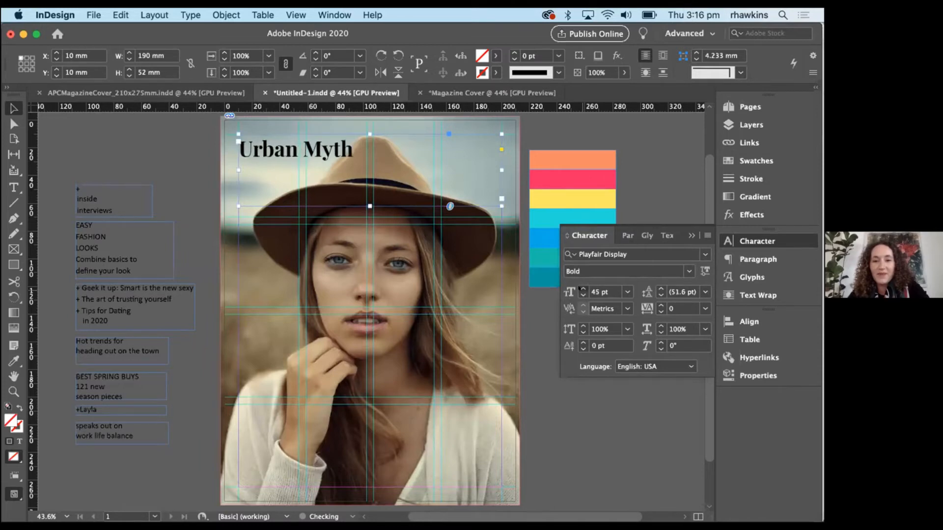
{"action": "left_click", "coordinate": [582, 289]}
{"action": "left_click", "coordinate": [582, 289]}
{"action": "left_click", "coordinate": [582, 289]}
{"action": "left_click", "coordinate": [582, 289]}
{"action": "left_click", "coordinate": [582, 289]}
{"action": "left_click", "coordinate": [583, 288]}
{"action": "left_click", "coordinate": [583, 289]}
{"action": "left_click", "coordinate": [582, 289]}
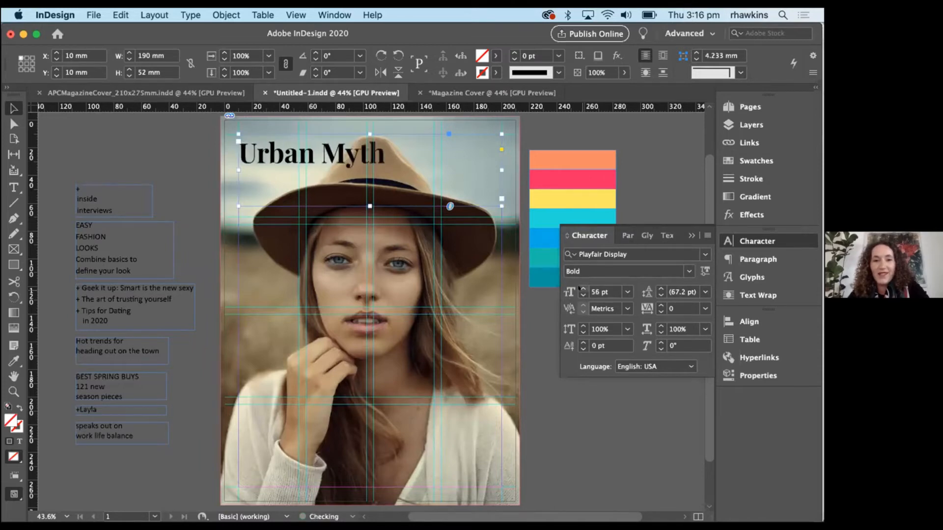
{"action": "left_click", "coordinate": [582, 289]}
{"action": "left_click", "coordinate": [583, 289]}
{"action": "left_click", "coordinate": [582, 289]}
{"action": "left_click", "coordinate": [583, 289]}
{"action": "left_click", "coordinate": [582, 289]}
{"action": "left_click", "coordinate": [582, 288]}
{"action": "left_click", "coordinate": [582, 288]}
{"action": "left_click", "coordinate": [582, 289]}
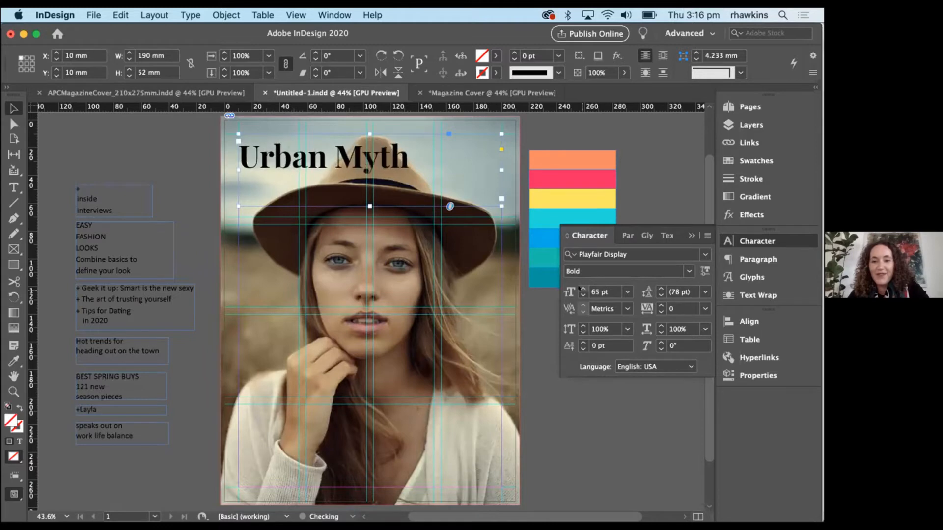
{"action": "left_click", "coordinate": [583, 289]}
{"action": "left_click", "coordinate": [583, 289]}
{"action": "left_click", "coordinate": [583, 289]}
{"action": "left_click", "coordinate": [583, 289]}
{"action": "left_click", "coordinate": [582, 289]}
{"action": "left_click", "coordinate": [583, 289]}
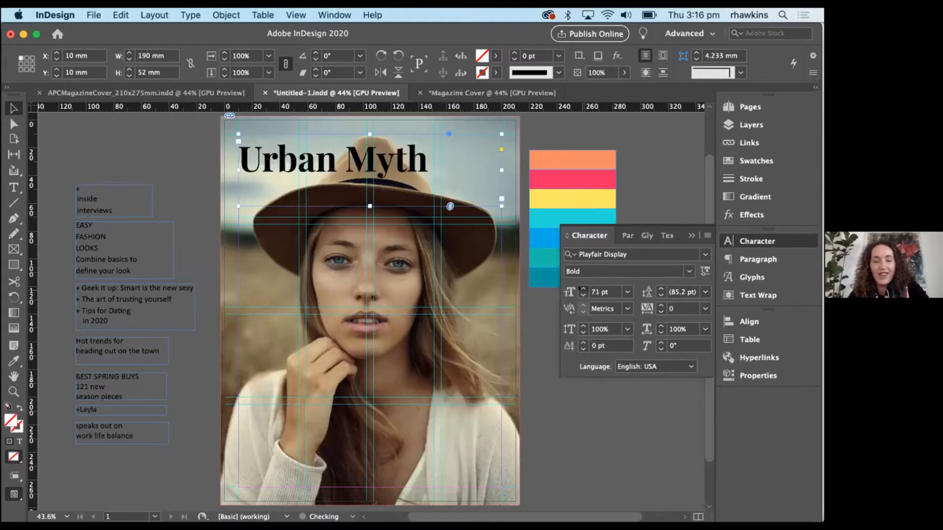
{"action": "left_click", "coordinate": [582, 289]}
{"action": "left_click", "coordinate": [582, 289]}
{"action": "left_click", "coordinate": [582, 289]}
{"action": "left_click", "coordinate": [583, 289]}
{"action": "left_click", "coordinate": [582, 289]}
{"action": "left_click", "coordinate": [583, 289]}
{"action": "left_click", "coordinate": [582, 289]}
{"action": "left_click", "coordinate": [583, 289]}
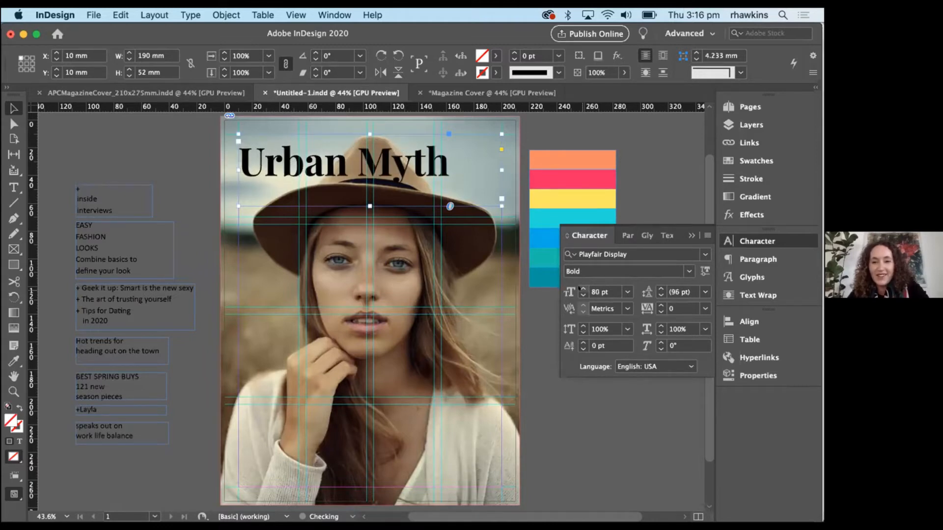
{"action": "left_click", "coordinate": [583, 289]}
{"action": "left_click", "coordinate": [582, 289]}
{"action": "left_click", "coordinate": [582, 289]}
{"action": "left_click", "coordinate": [583, 289]}
{"action": "left_click", "coordinate": [582, 289]}
{"action": "left_click", "coordinate": [582, 289]}
{"action": "left_click", "coordinate": [583, 289]}
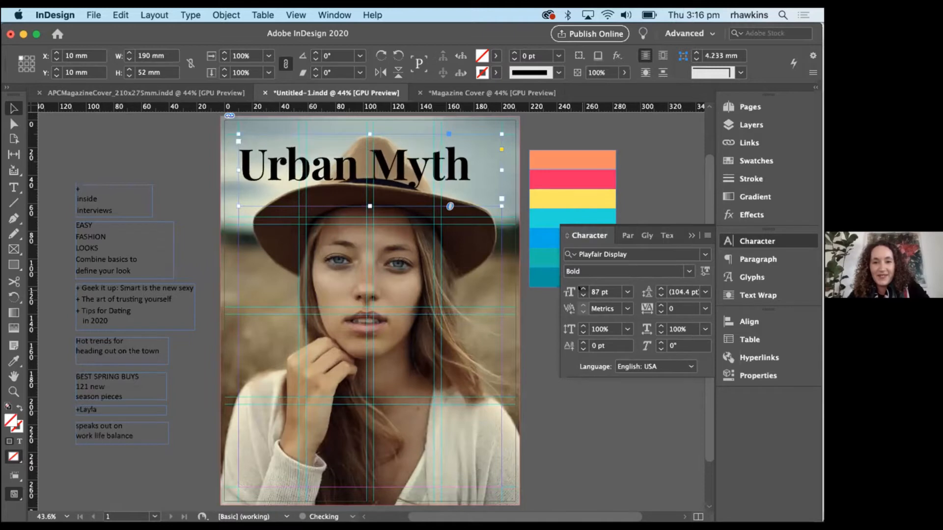
{"action": "left_click", "coordinate": [582, 288]}
{"action": "left_click", "coordinate": [583, 288]}
{"action": "left_click", "coordinate": [583, 289]}
{"action": "left_click", "coordinate": [582, 289]}
{"action": "left_click", "coordinate": [582, 289]}
{"action": "left_click", "coordinate": [582, 288]}
{"action": "left_click", "coordinate": [583, 288]}
{"action": "left_click", "coordinate": [583, 289]}
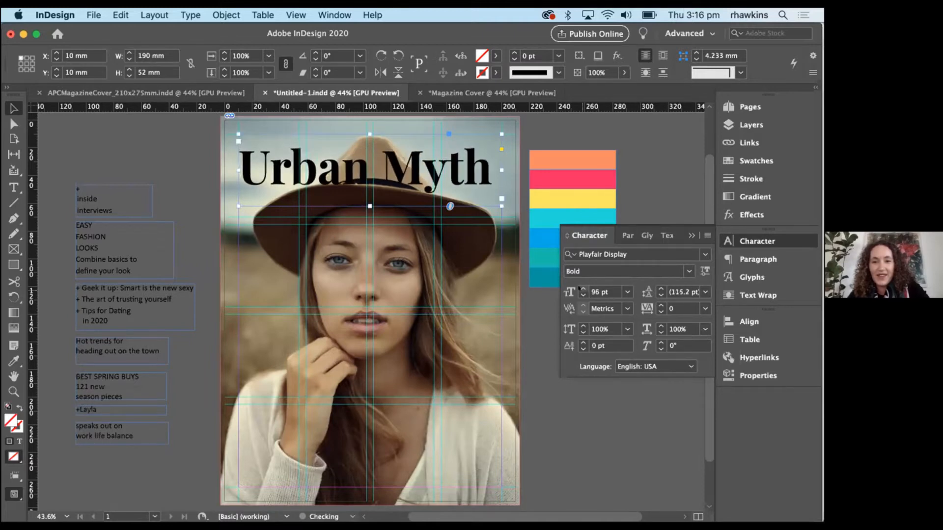
{"action": "left_click", "coordinate": [583, 288]}
{"action": "left_click", "coordinate": [583, 289]}
{"action": "left_click", "coordinate": [582, 289]}
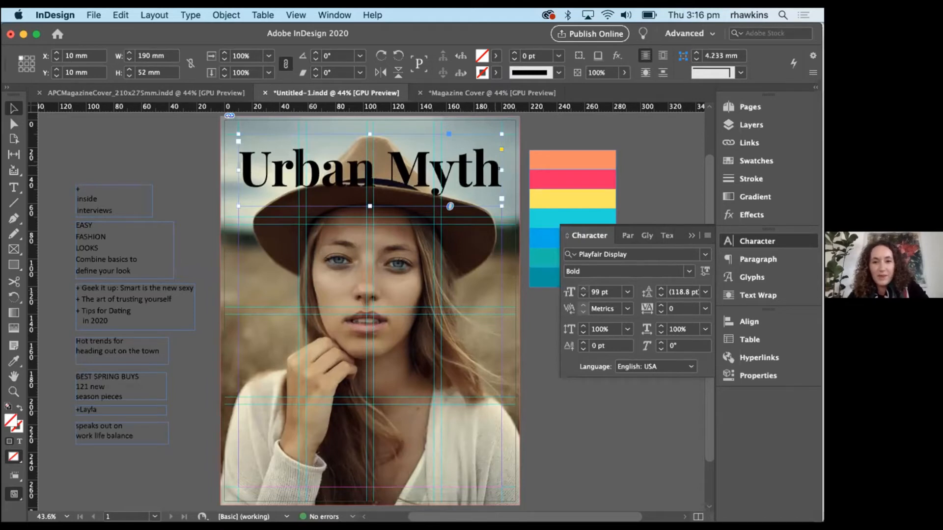
Widen the masthead frame on both sides to 199 mm starting at X 6 mm, and nudge it up to about Y 1.2 mm.
{"action": "left_click_drag", "start_coordinate": [501, 170], "coordinate": [509, 170]}
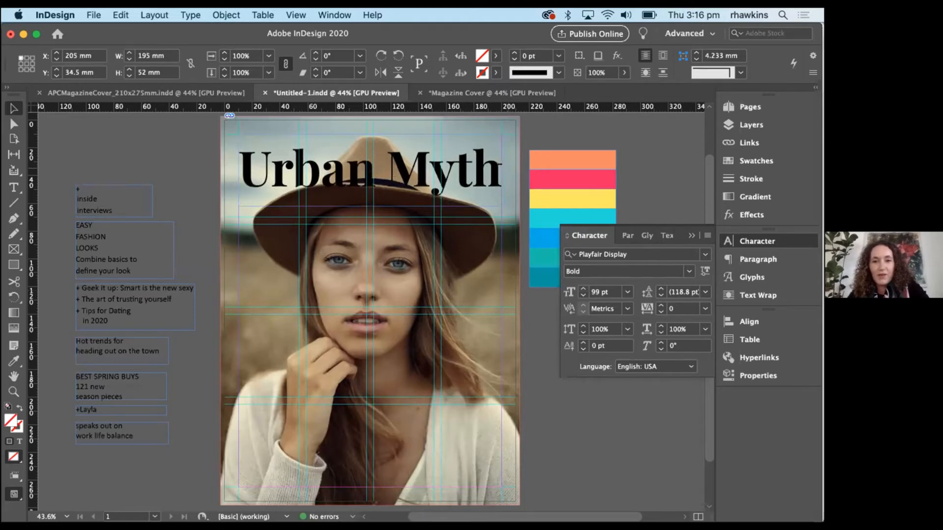
{"action": "left_click_drag", "start_coordinate": [239, 167], "coordinate": [221, 165]}
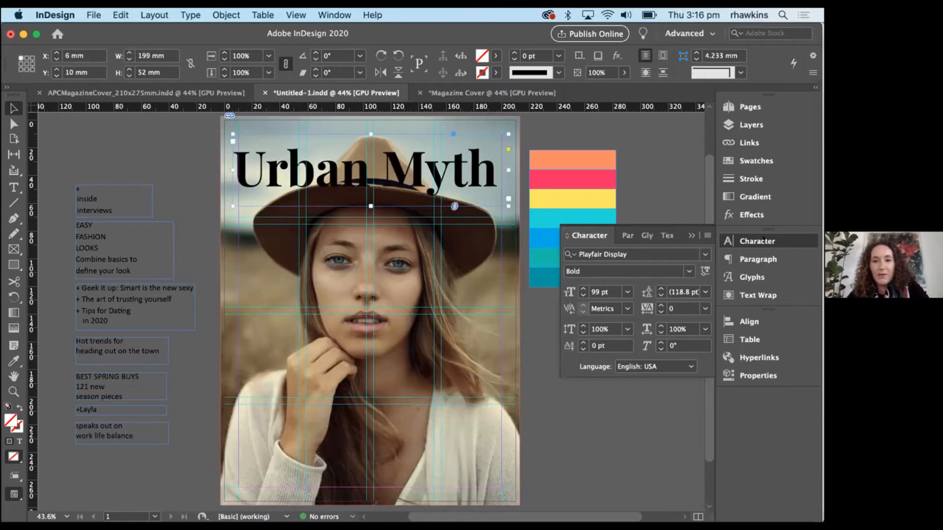
{"action": "key", "text": "Up"}
{"action": "key", "text": "Up"}
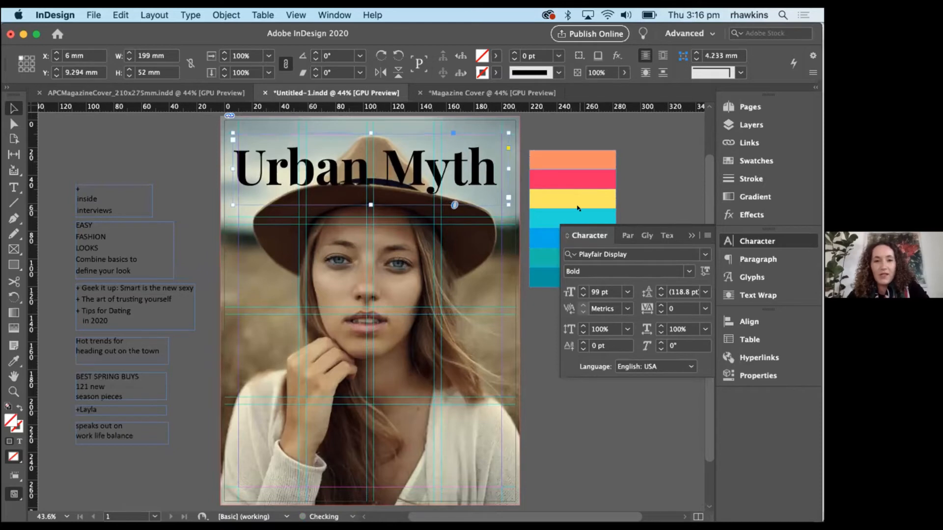
{"action": "key", "text": "Up"}
{"action": "key", "text": "Up"}
{"action": "key", "text": "Up"}
{"action": "key", "text": "Up"}
{"action": "key", "text": "Up"}
{"action": "key", "text": "Up"}
{"action": "key", "text": "Up"}
{"action": "key", "text": "Up"}
{"action": "key", "text": "Up"}
{"action": "key", "text": "Up"}
{"action": "key", "text": "Up"}
{"action": "key", "text": "Up"}
{"action": "key", "text": "Up"}
{"action": "key", "text": "Up"}
{"action": "key", "text": "Up"}
{"action": "key", "text": "Up"}
{"action": "key", "text": "Up"}
{"action": "key", "text": "Up"}
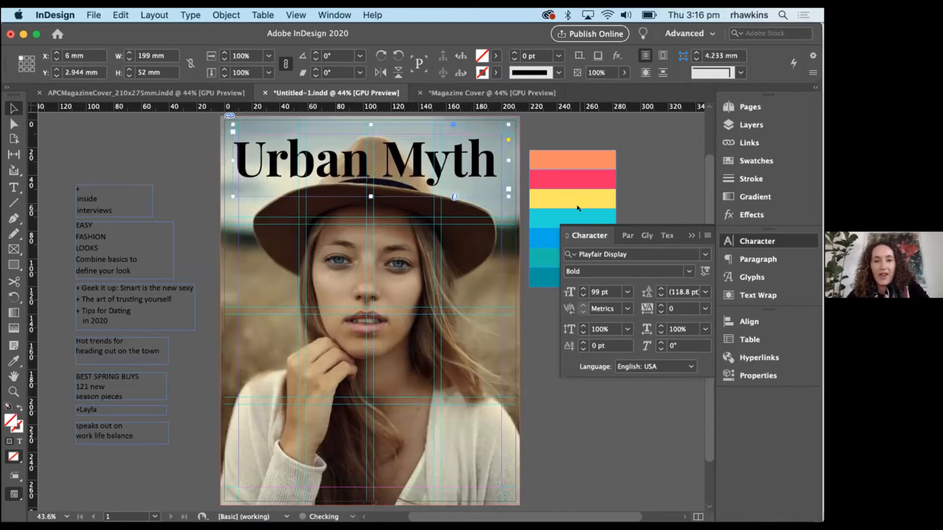
{"action": "key", "text": "Up"}
{"action": "key", "text": "Up"}
{"action": "key", "text": "Up"}
{"action": "key", "text": "Up"}
{"action": "key", "text": "Up"}
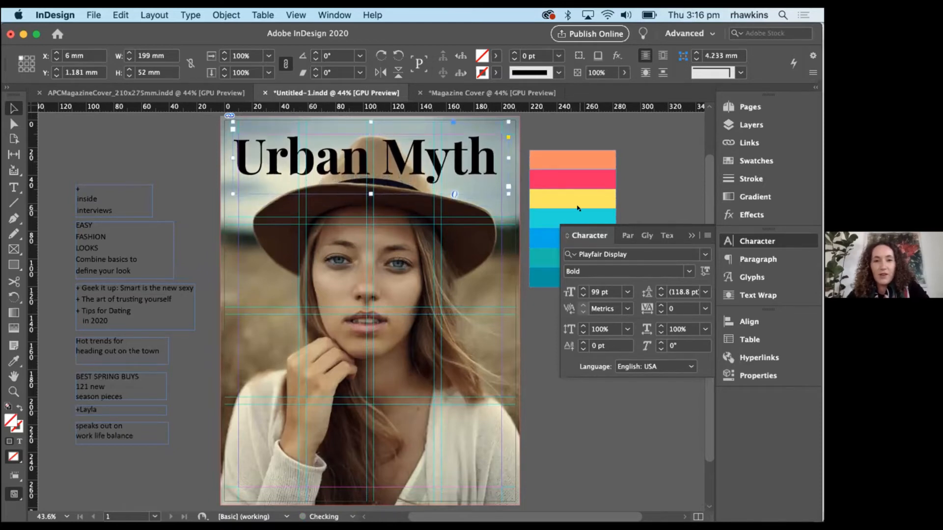
Increase the masthead's font size to 102 pt.
{"action": "left_click", "coordinate": [582, 289]}
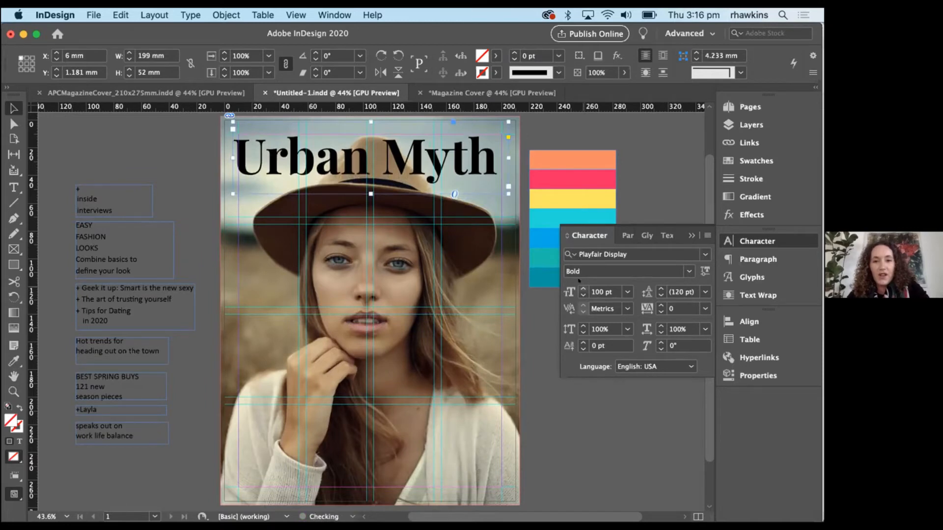
{"action": "left_click", "coordinate": [583, 289]}
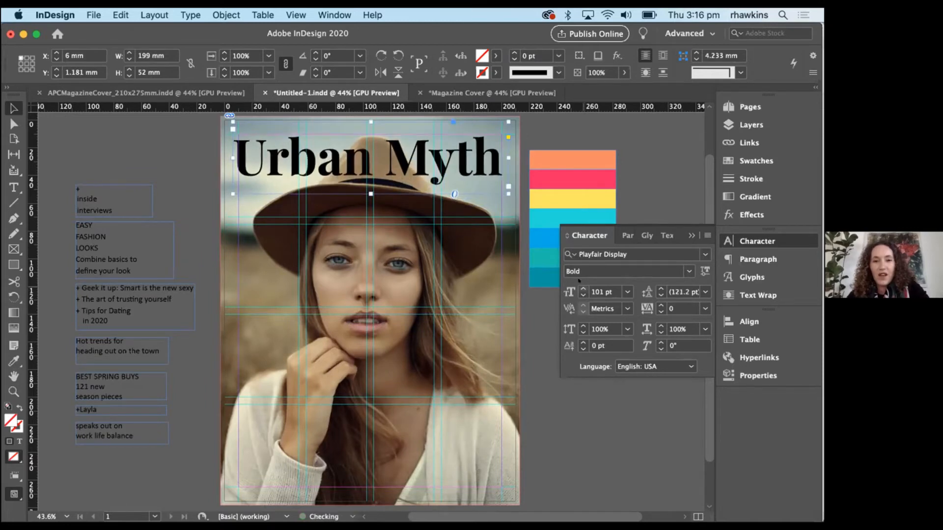
{"action": "left_click", "coordinate": [580, 283]}
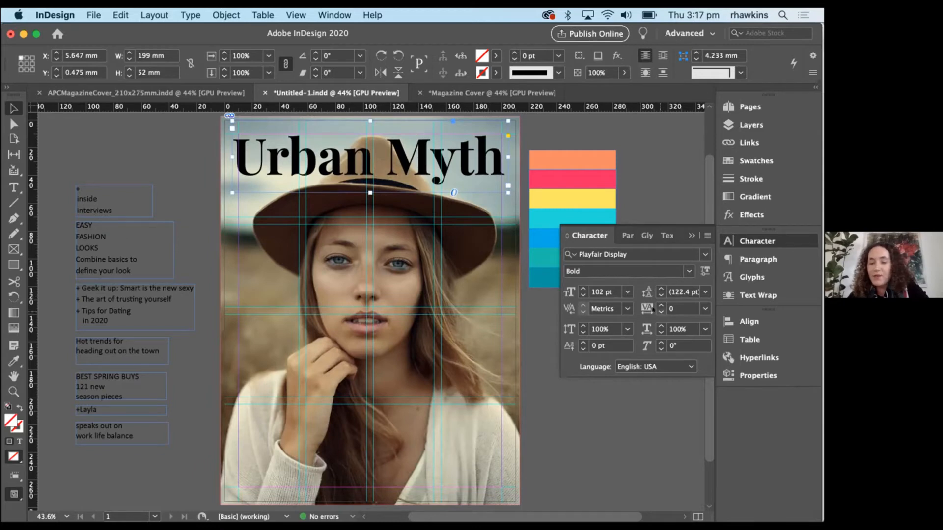
Tighten the masthead's tracking to -20, enlarge its text to 105 pt, and deselect it.
{"action": "key", "text": "alt+Left"}
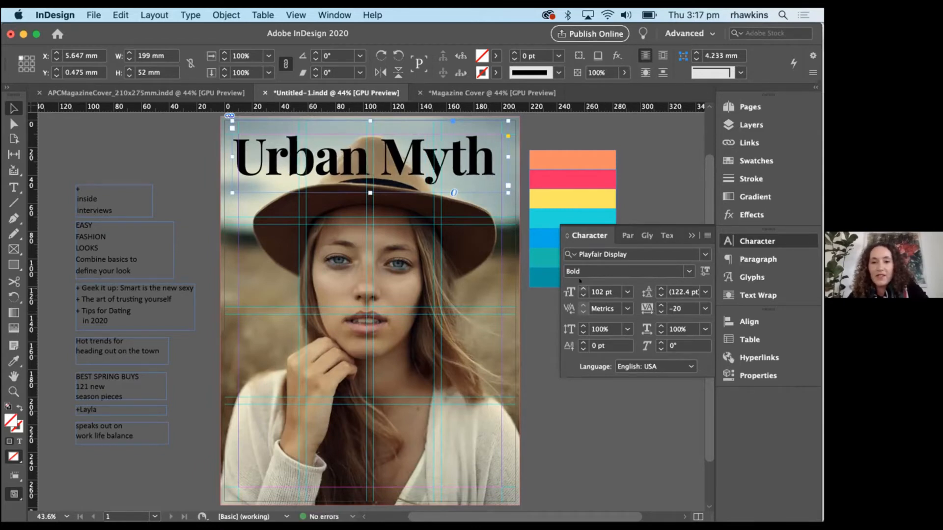
{"action": "left_click", "coordinate": [583, 289]}
{"action": "left_click", "coordinate": [583, 289]}
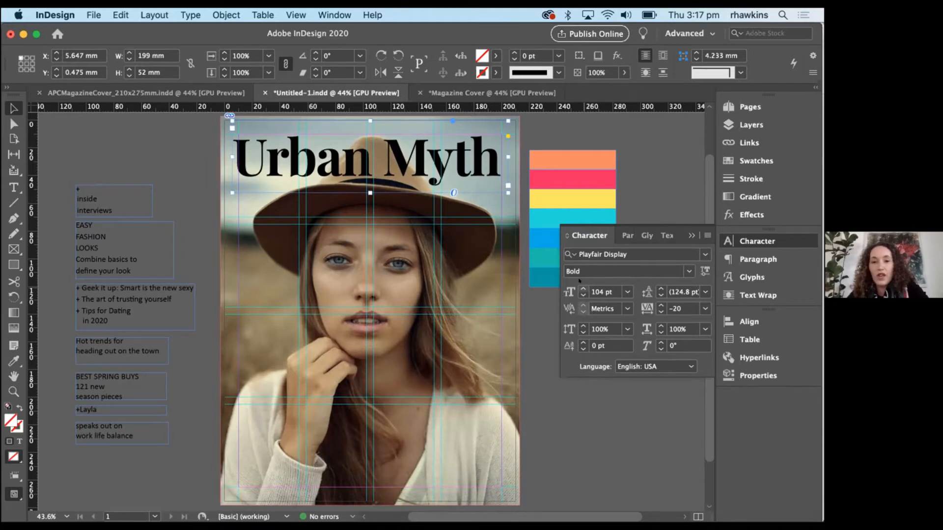
{"action": "left_click", "coordinate": [583, 289]}
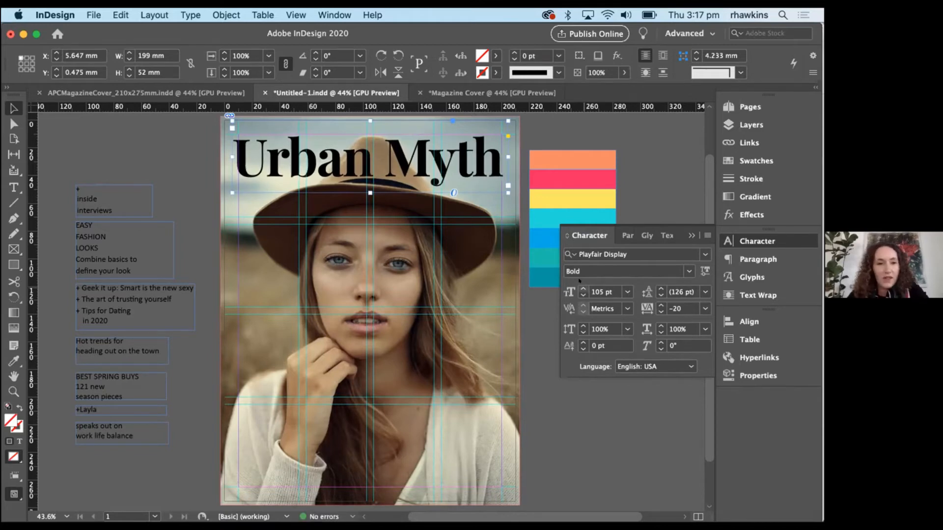
{"action": "left_click", "coordinate": [681, 185]}
{"action": "left_click", "coordinate": [691, 236]}
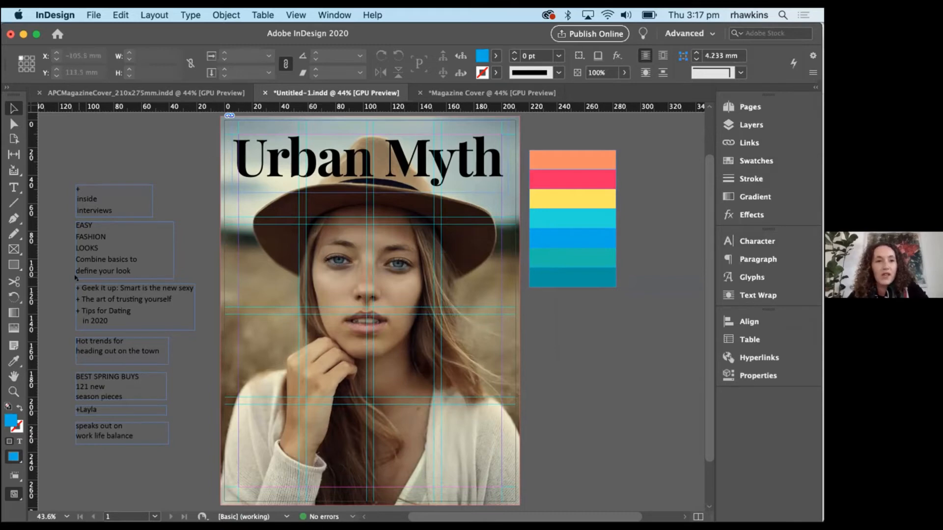
{"action": "left_click", "coordinate": [334, 15]}
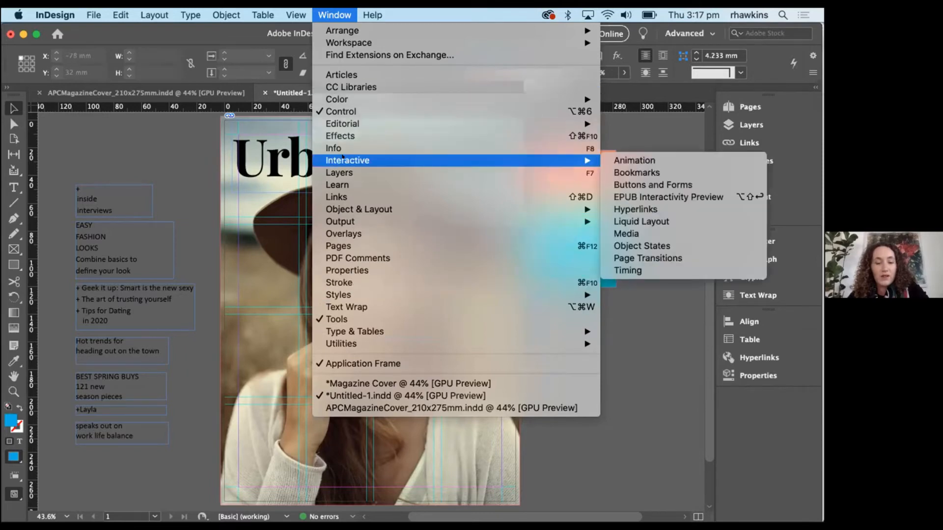
{"action": "mouse_move", "coordinate": [344, 330]}
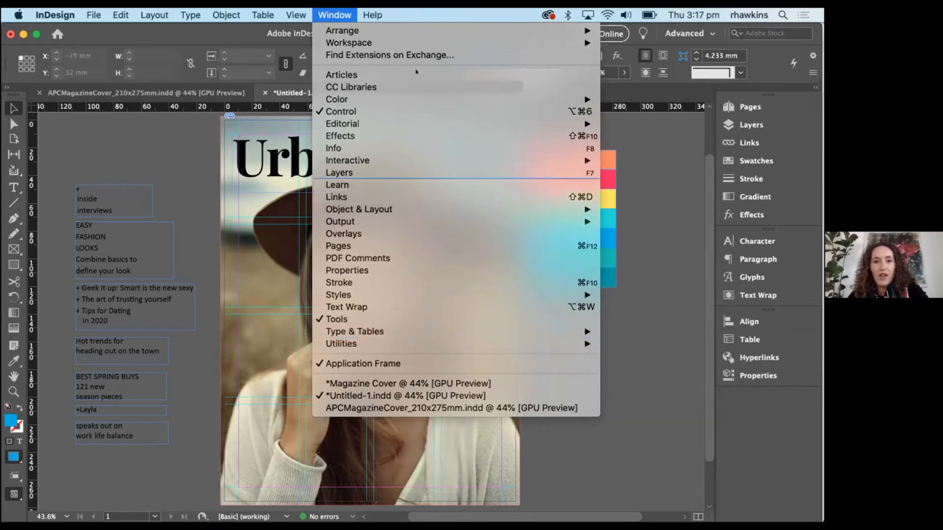
{"action": "mouse_move", "coordinate": [394, 42]}
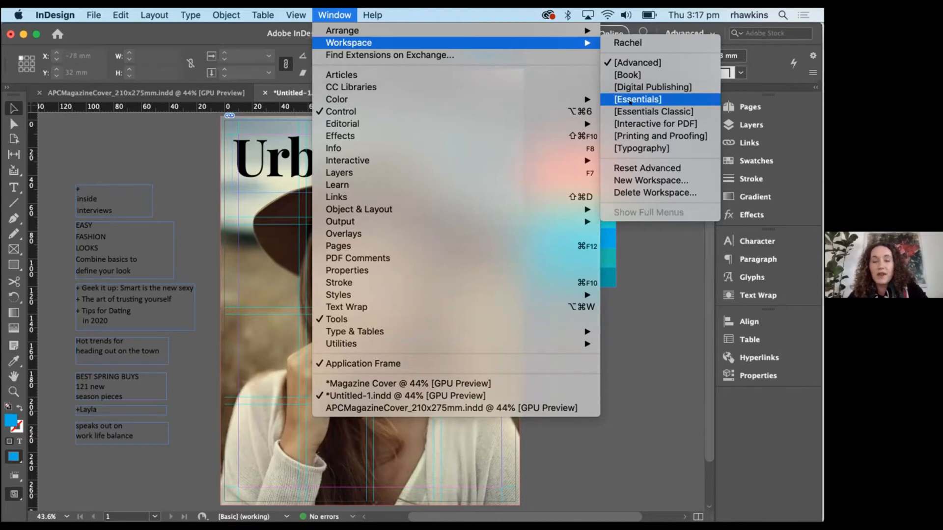
{"action": "left_click", "coordinate": [323, 11]}
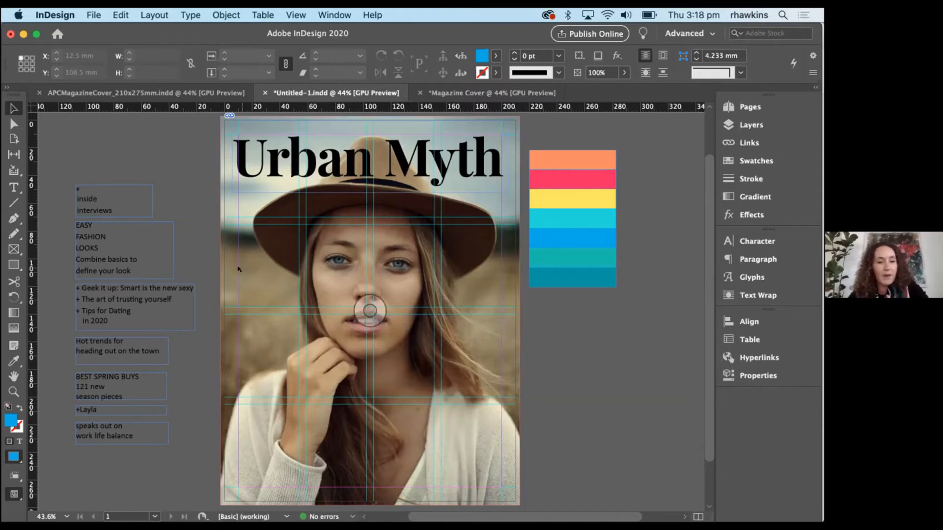
Place the single-name cover line on the lower half of the cover at X 107.5 mm, Y 205 mm, and resize its frame to about 92.5 × 16 mm.
{"action": "left_click", "coordinate": [119, 412]}
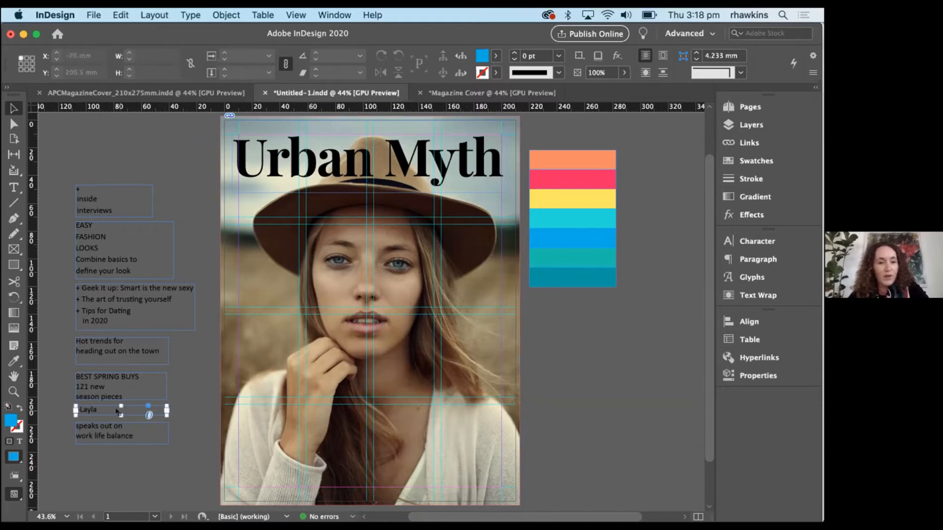
{"action": "left_click_drag", "start_coordinate": [118, 412], "coordinate": [446, 404]}
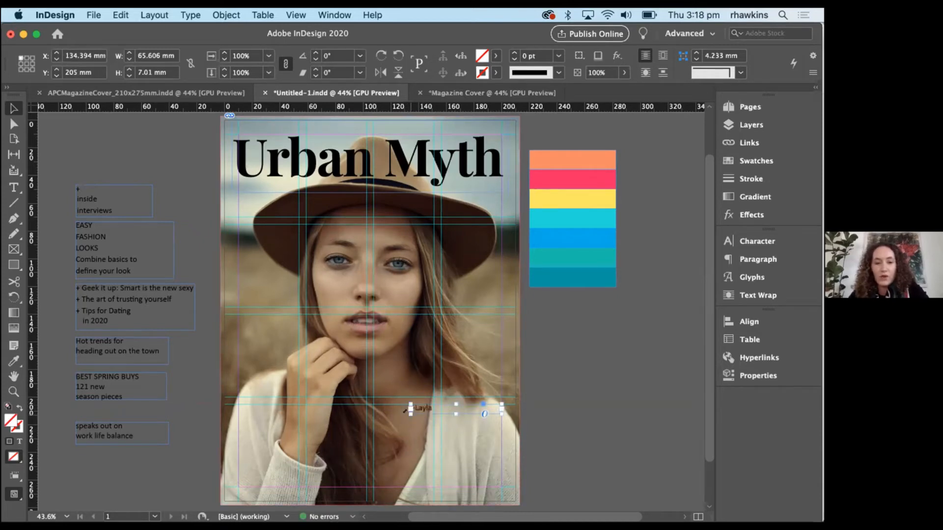
{"action": "left_click_drag", "start_coordinate": [404, 411], "coordinate": [366, 424]}
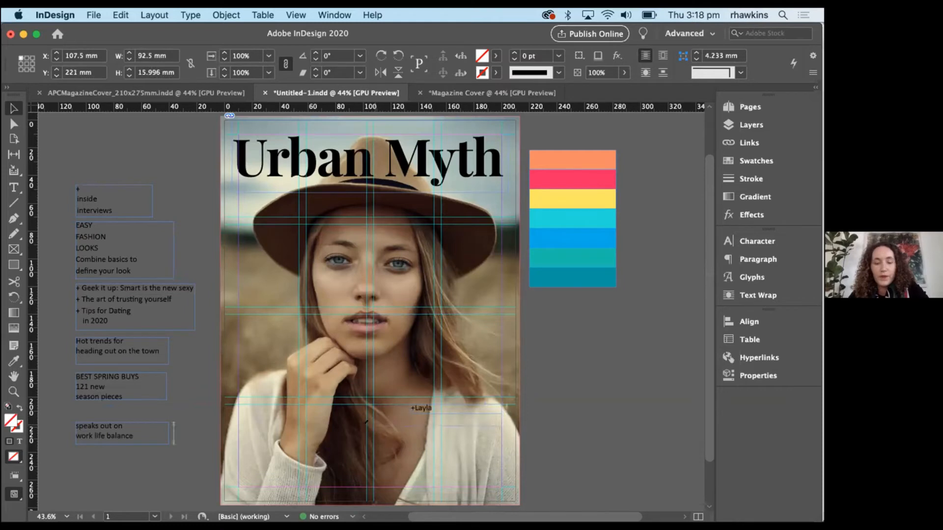
Change the font of the name cover line to Allura.
{"action": "left_click", "coordinate": [732, 238]}
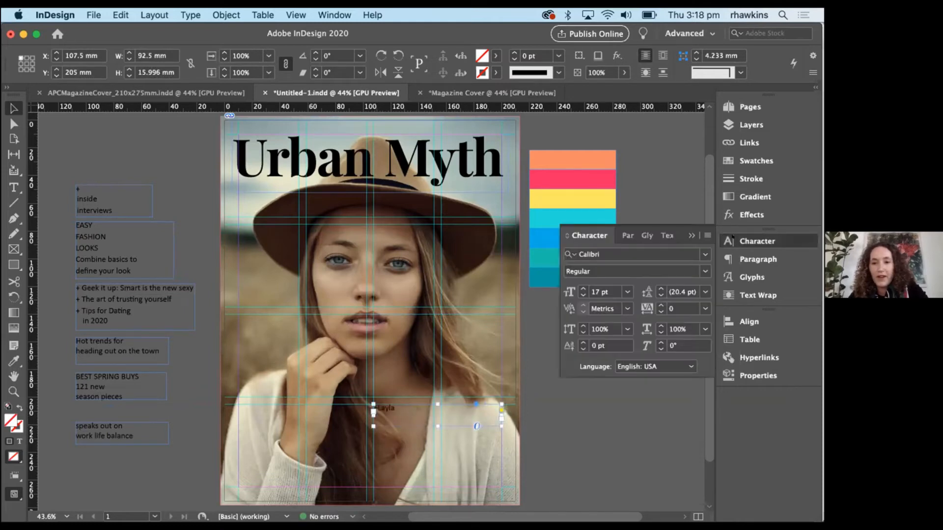
{"action": "left_click", "coordinate": [609, 252]}
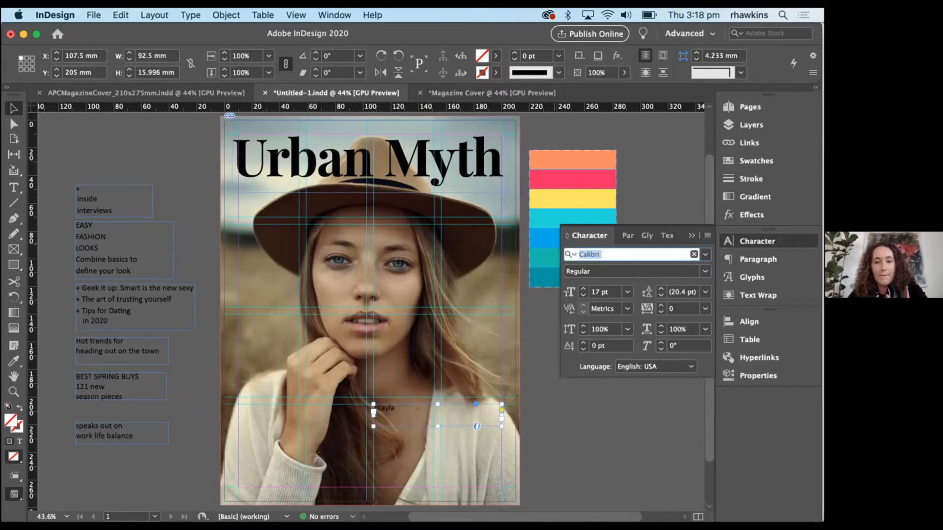
{"action": "type", "text": "allu"}
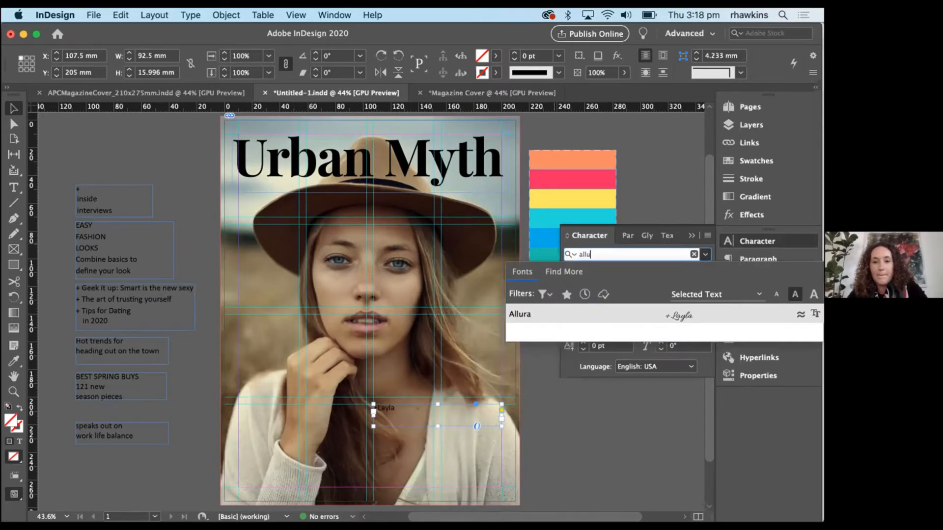
{"action": "left_click", "coordinate": [510, 314]}
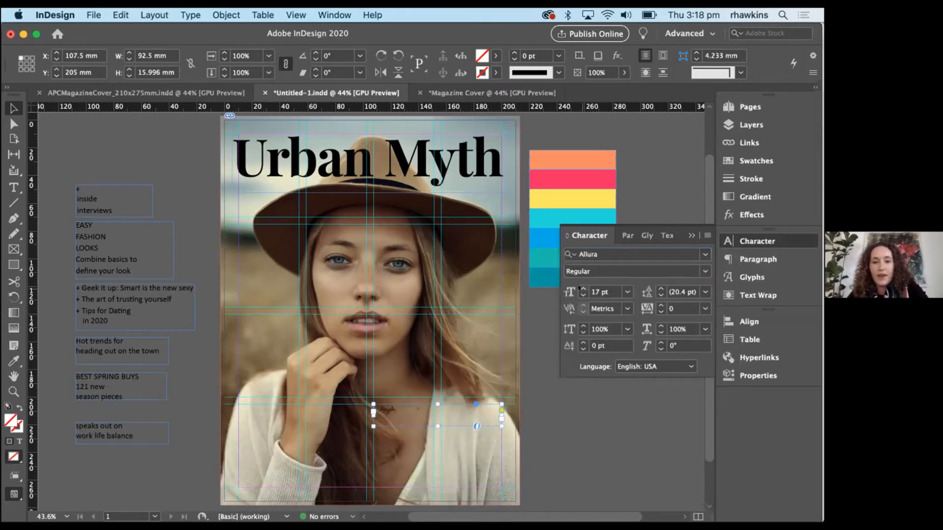
Enlarge the name cover line's text to 78 pt.
{"action": "left_click", "coordinate": [580, 288]}
{"action": "left_click", "coordinate": [580, 288]}
{"action": "left_click", "coordinate": [579, 288]}
{"action": "left_click", "coordinate": [579, 288]}
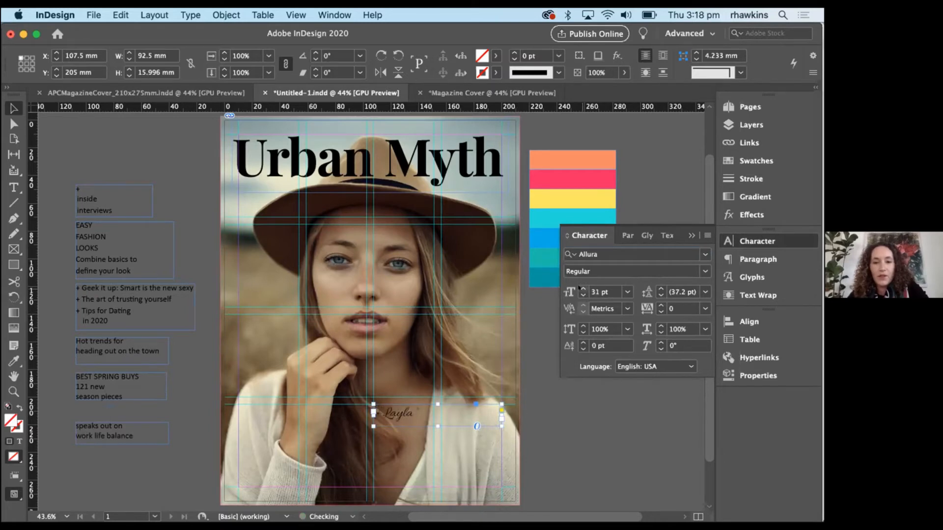
{"action": "left_click", "coordinate": [580, 288]}
{"action": "left_click", "coordinate": [580, 289]}
{"action": "left_click", "coordinate": [580, 288]}
{"action": "left_click", "coordinate": [579, 289]}
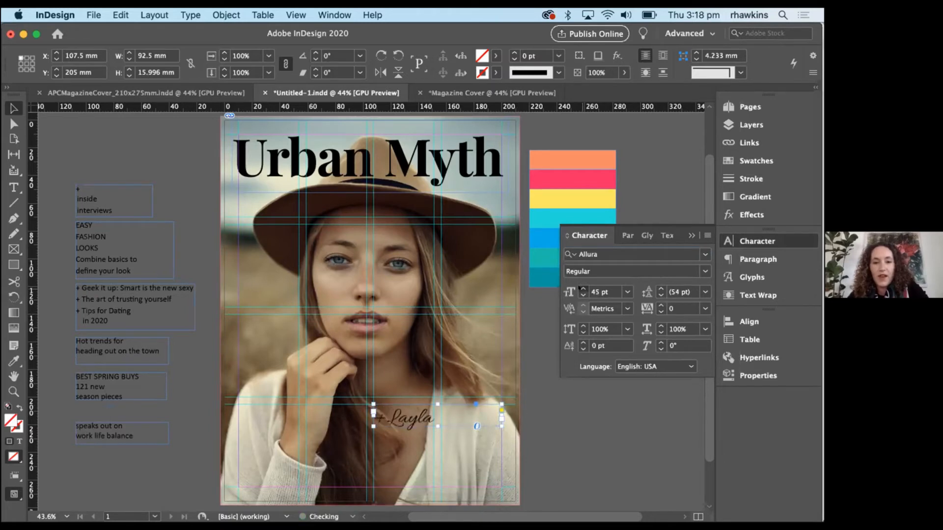
{"action": "left_click", "coordinate": [579, 288]}
{"action": "left_click", "coordinate": [580, 288]}
{"action": "left_click", "coordinate": [579, 288]}
{"action": "left_click", "coordinate": [579, 289]}
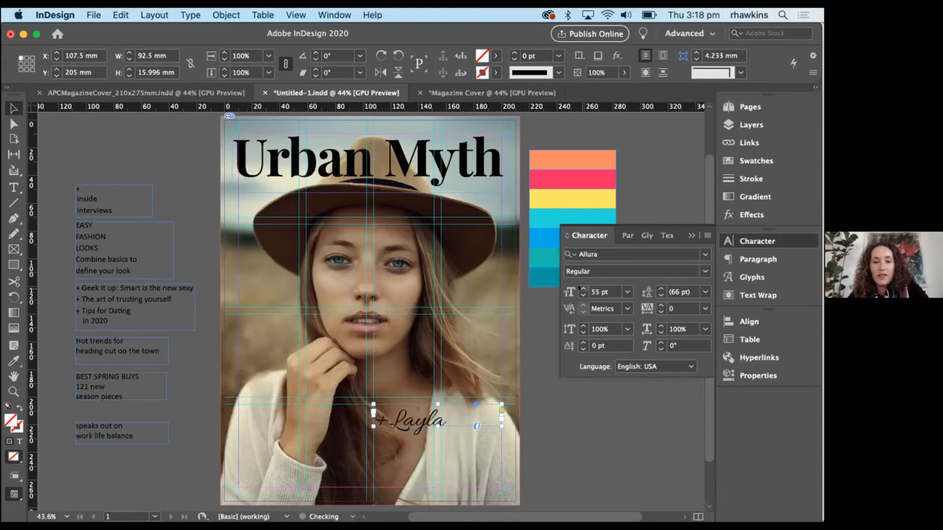
{"action": "left_click", "coordinate": [579, 288]}
{"action": "left_click", "coordinate": [580, 288]}
{"action": "left_click", "coordinate": [580, 289]}
{"action": "left_click", "coordinate": [580, 288]}
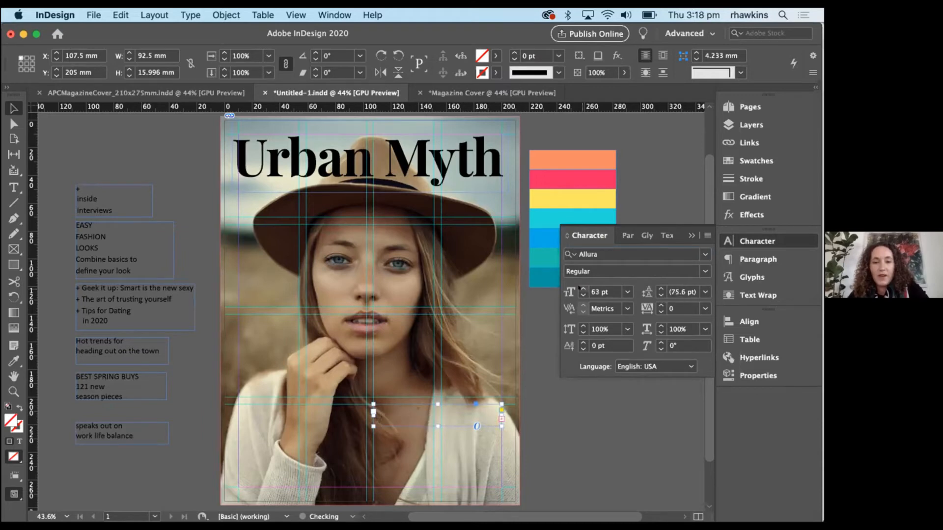
{"action": "left_click", "coordinate": [579, 288]}
{"action": "left_click", "coordinate": [580, 289]}
{"action": "left_click", "coordinate": [580, 289]}
{"action": "left_click", "coordinate": [579, 288]}
{"action": "left_click", "coordinate": [580, 288]}
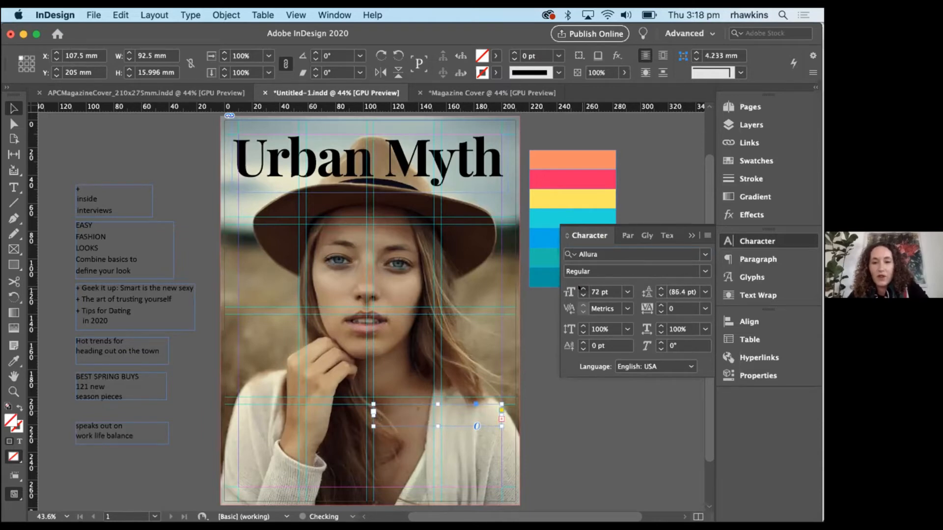
{"action": "left_click", "coordinate": [579, 288]}
{"action": "left_click", "coordinate": [579, 288]}
{"action": "left_click", "coordinate": [579, 288]}
{"action": "left_click", "coordinate": [579, 288]}
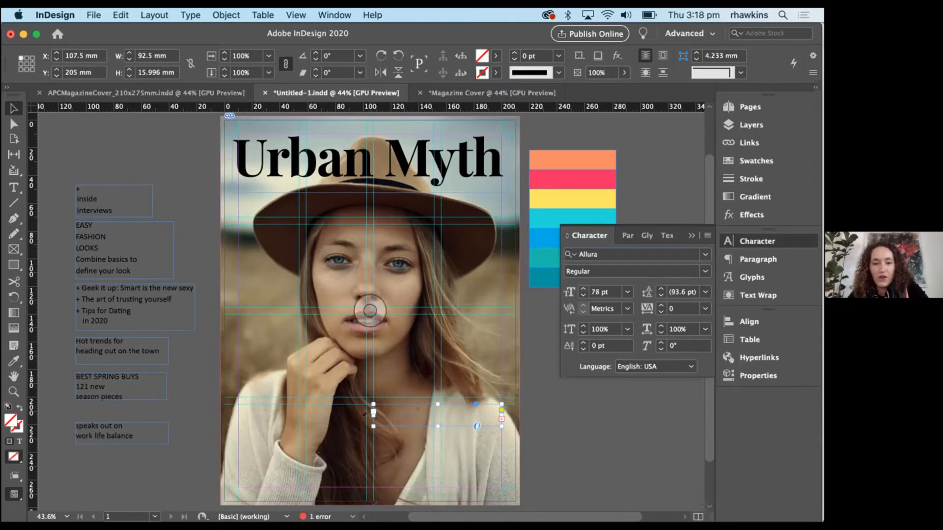
Enlarge the name frame to 92.5 × 27.5 mm so the text fits, and position it at X 107.5 mm, Y 202 mm.
{"action": "left_click_drag", "start_coordinate": [373, 427], "coordinate": [324, 443]}
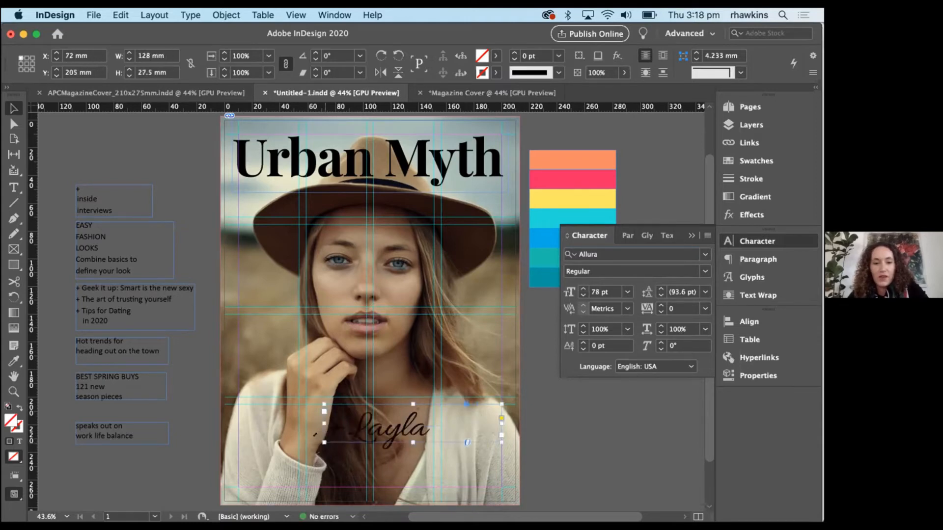
{"action": "left_click_drag", "start_coordinate": [414, 423], "coordinate": [465, 417]}
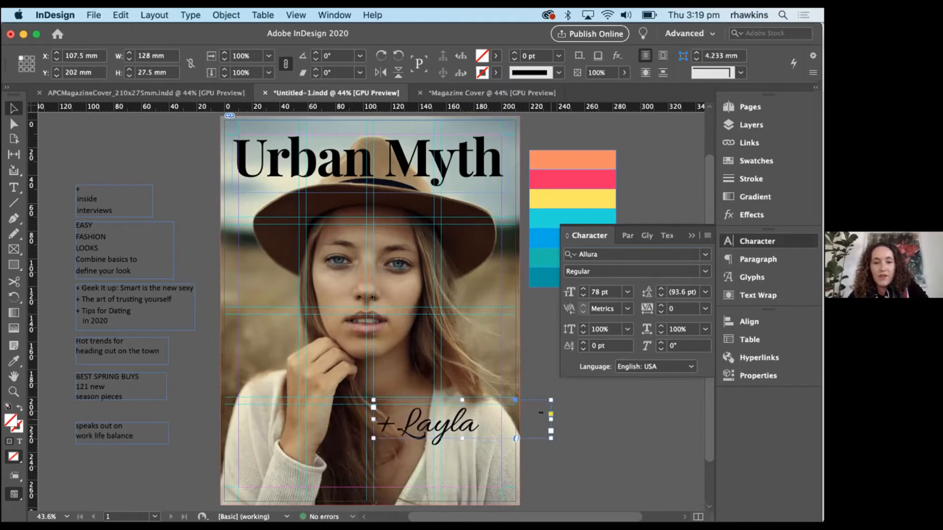
{"action": "left_click_drag", "start_coordinate": [549, 419], "coordinate": [498, 414]}
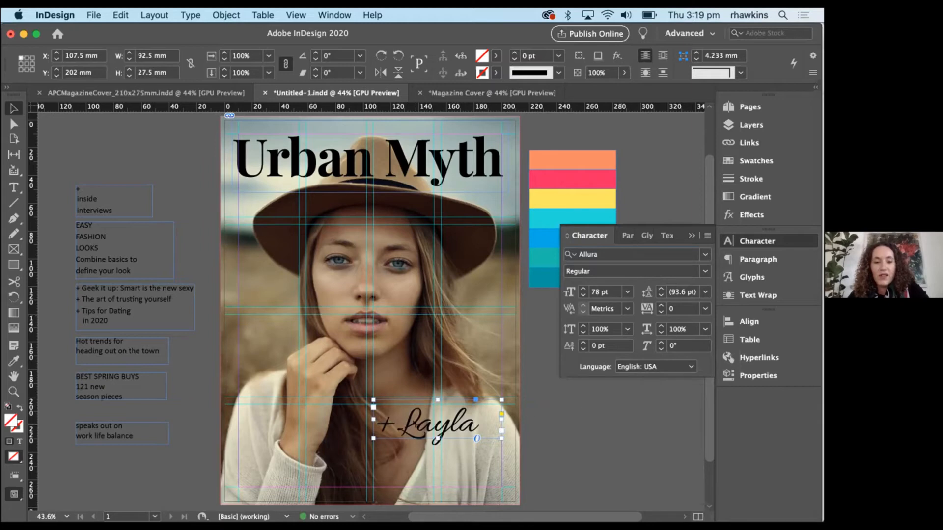
Replace the capital L in the name line with an alternate Allura glyph, trying Ĺ and settling on Ļ with the mark below.
{"action": "double_click", "coordinate": [416, 416]}
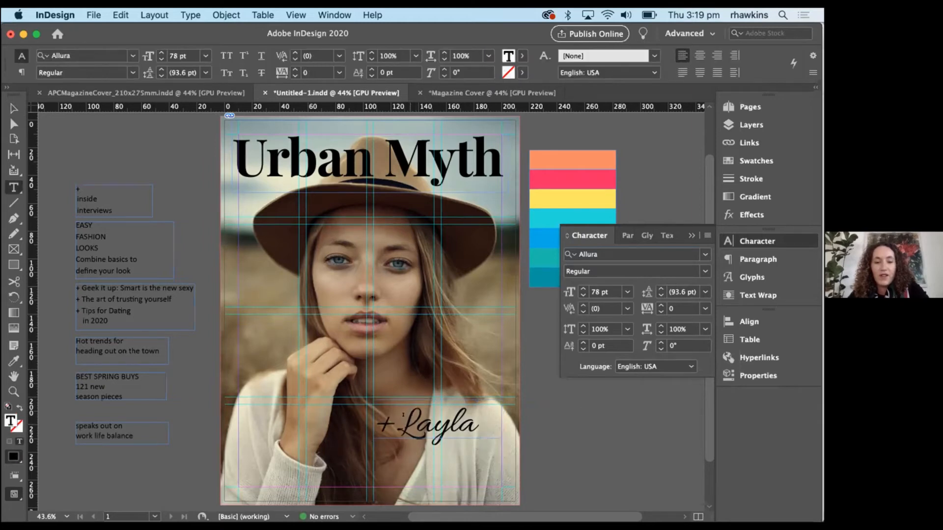
{"action": "left_click_drag", "start_coordinate": [398, 418], "coordinate": [417, 417]}
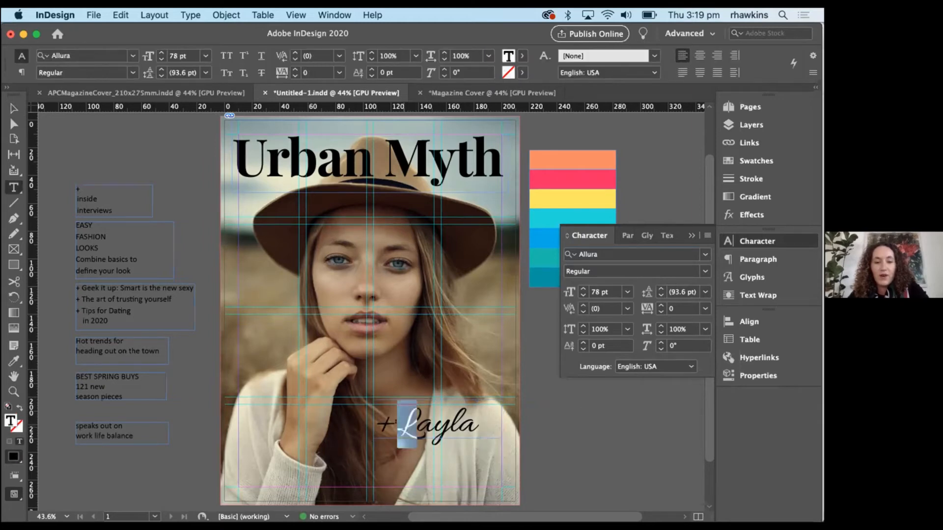
{"action": "left_click", "coordinate": [764, 272]}
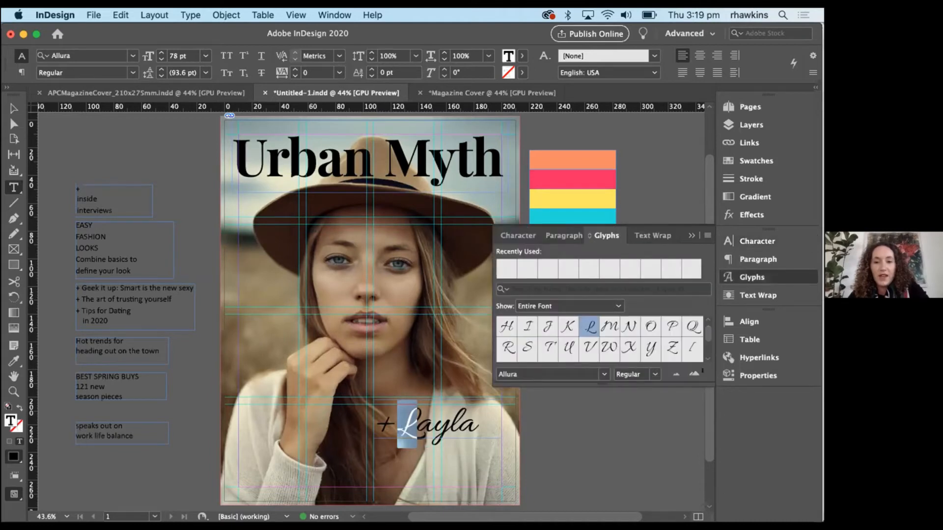
{"action": "left_click_drag", "start_coordinate": [695, 433], "coordinate": [703, 494]}
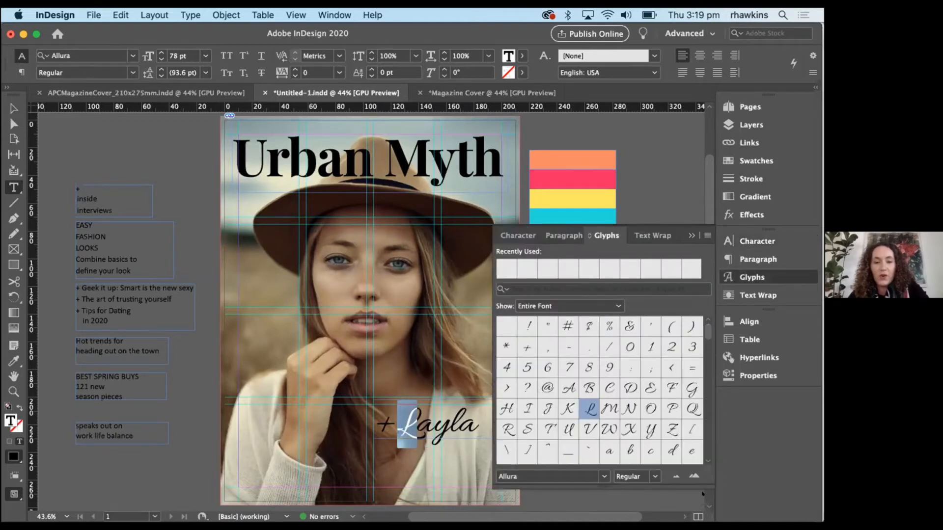
{"action": "scroll", "coordinate": [529, 361], "scroll_direction": "down", "scroll_amount": 5}
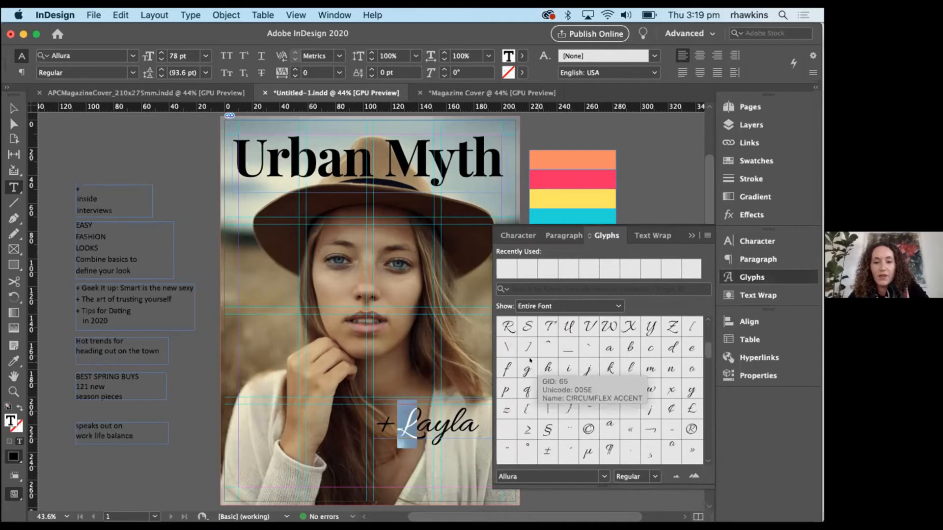
{"action": "scroll", "coordinate": [538, 393], "scroll_direction": "down", "scroll_amount": 6}
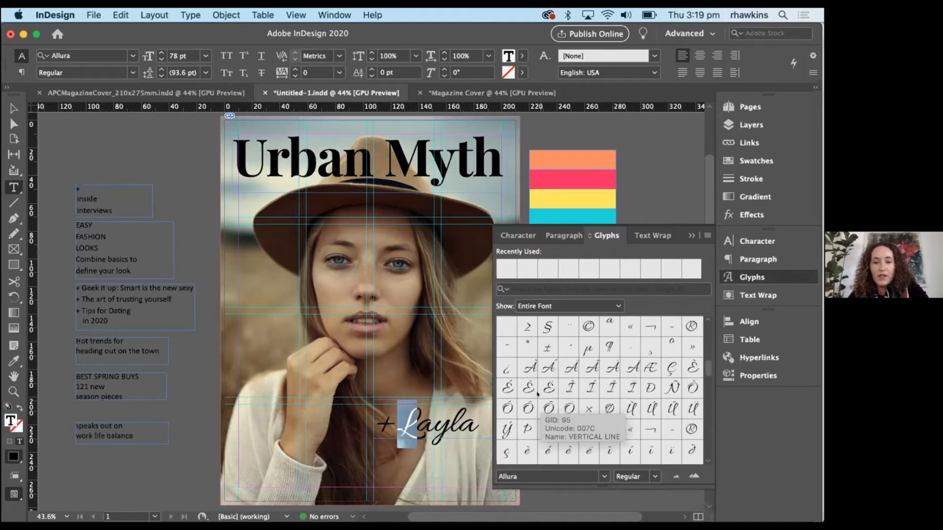
{"action": "scroll", "coordinate": [537, 393], "scroll_direction": "down", "scroll_amount": 7}
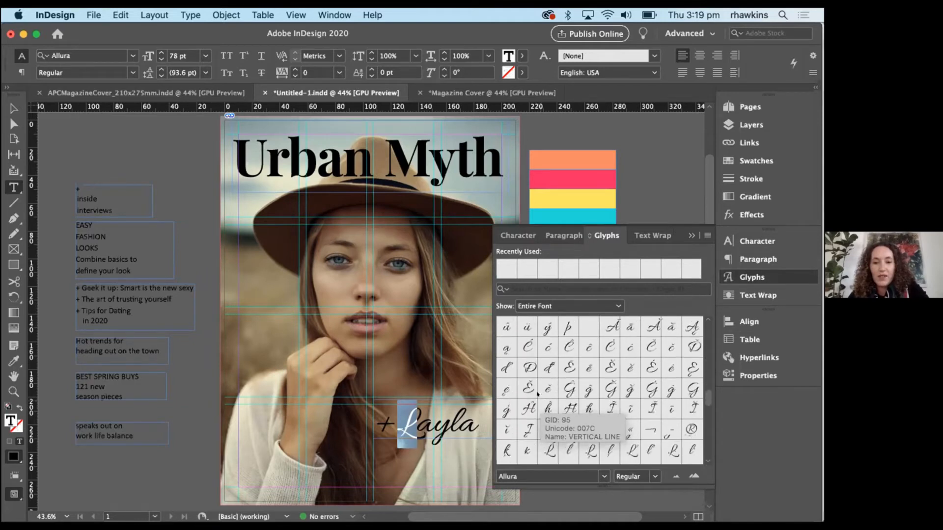
{"action": "scroll", "coordinate": [538, 393], "scroll_direction": "down", "scroll_amount": 3}
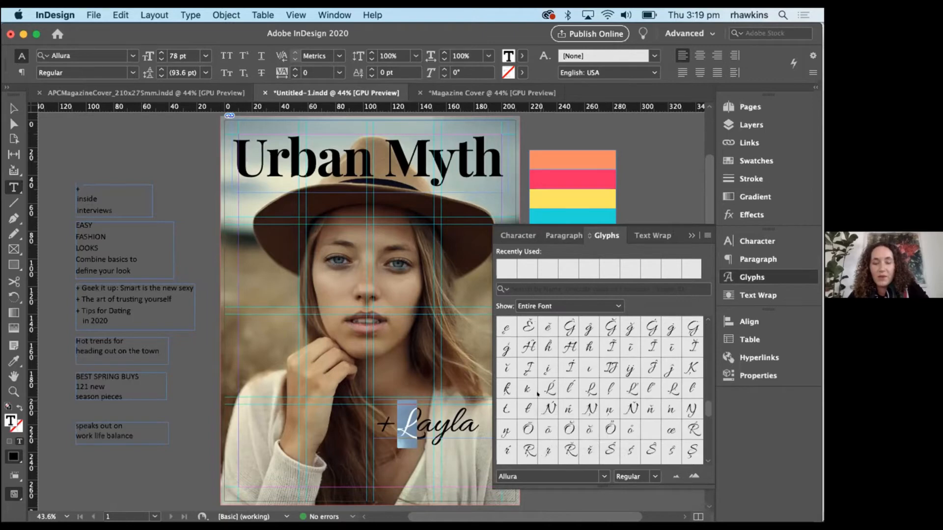
{"action": "double_click", "coordinate": [540, 390]}
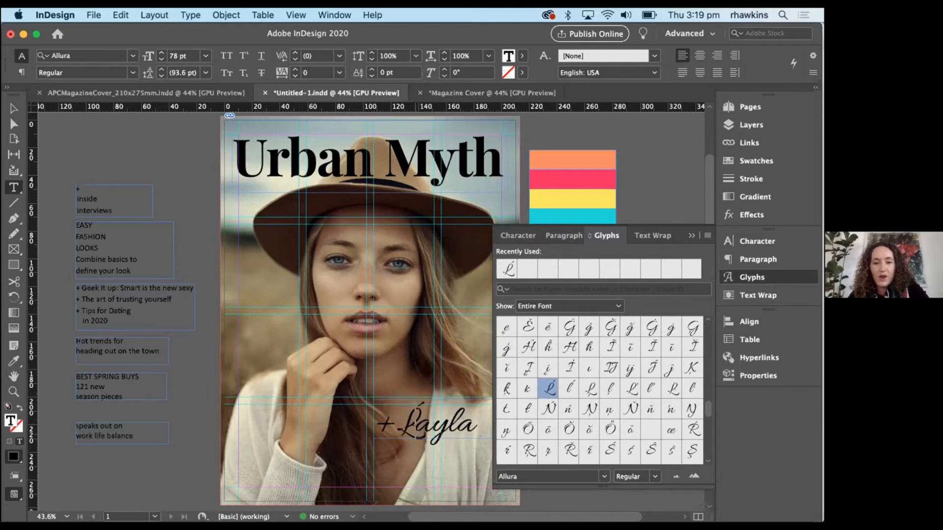
{"action": "left_click_drag", "start_coordinate": [418, 435], "coordinate": [402, 434]}
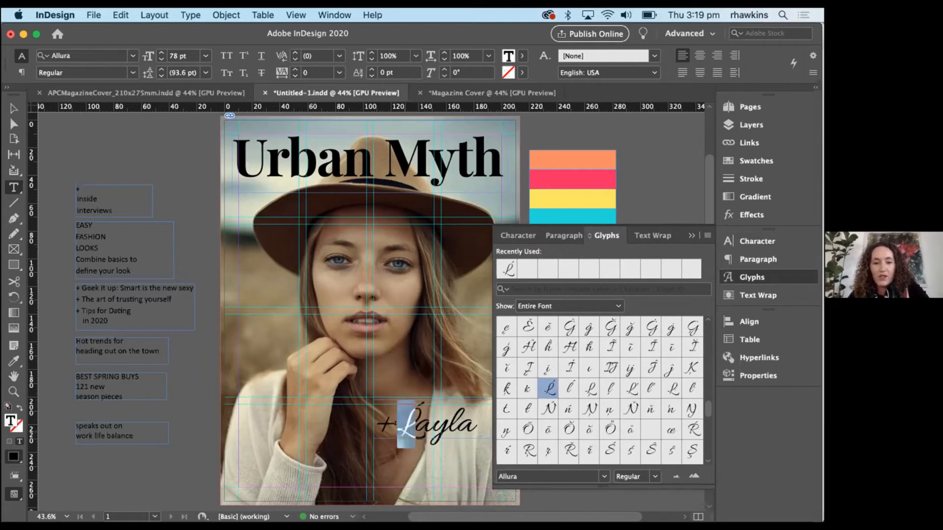
{"action": "double_click", "coordinate": [590, 387]}
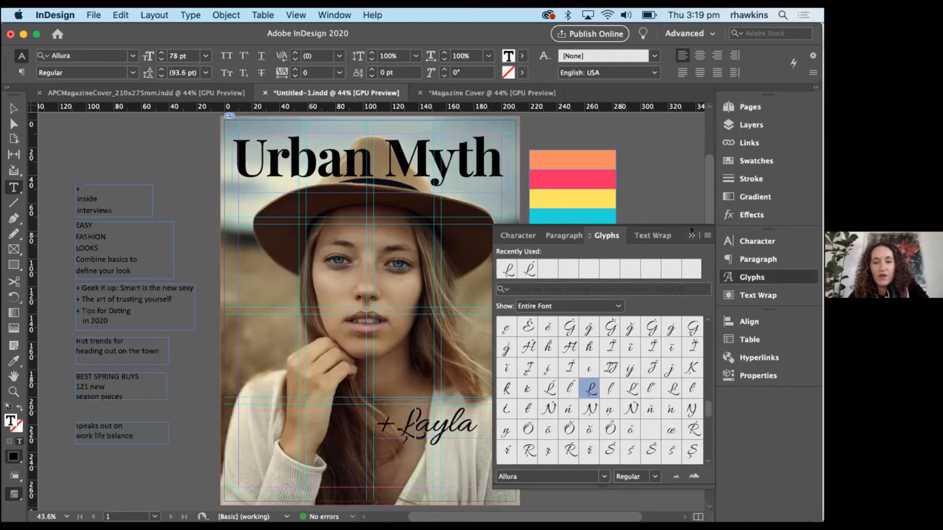
{"action": "left_click", "coordinate": [692, 235]}
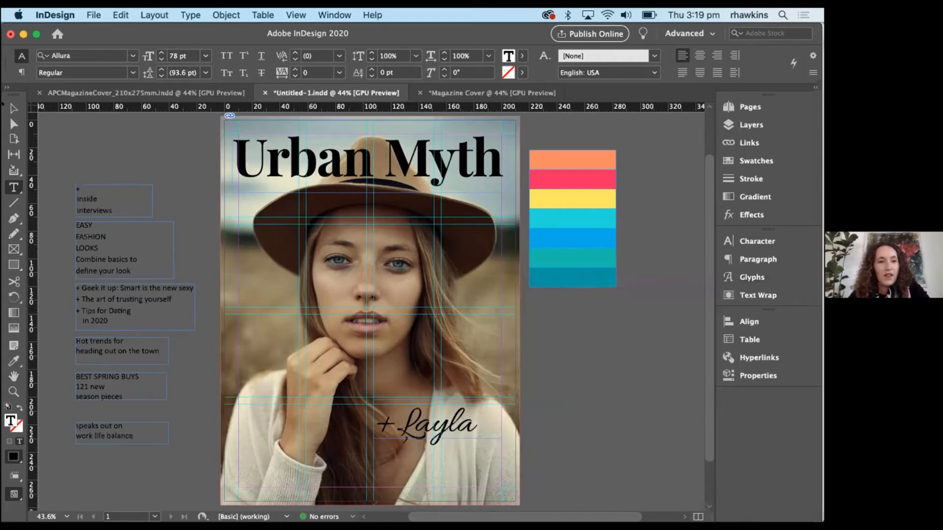
Place the "speaks out on work life balance" text below the name at X about 133 mm, Y 235 mm, and set it in Roboto Bold.
{"action": "left_click", "coordinate": [13, 108]}
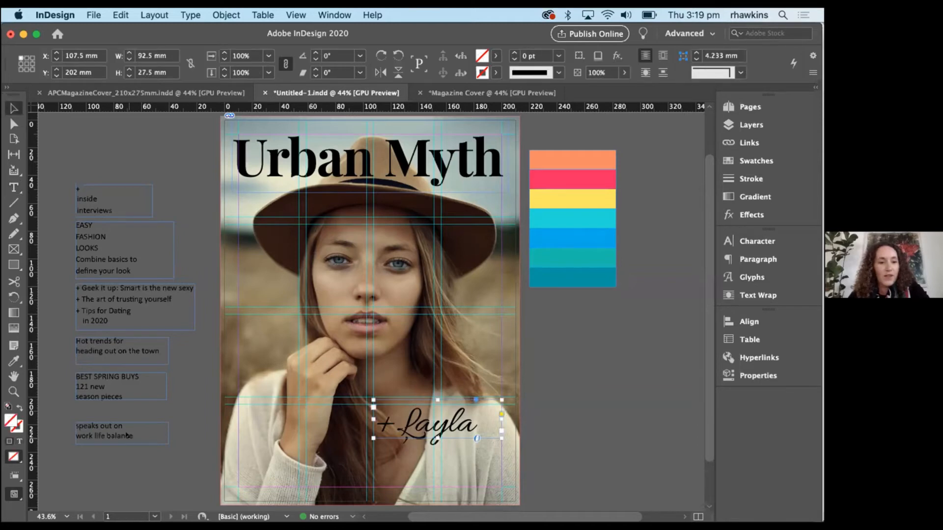
{"action": "left_click_drag", "start_coordinate": [128, 435], "coordinate": [459, 463]}
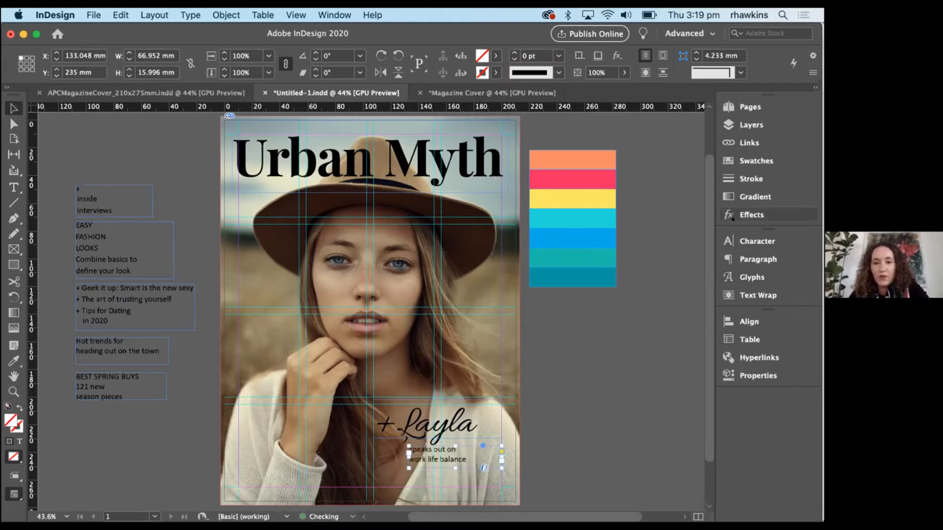
{"action": "left_click", "coordinate": [741, 242]}
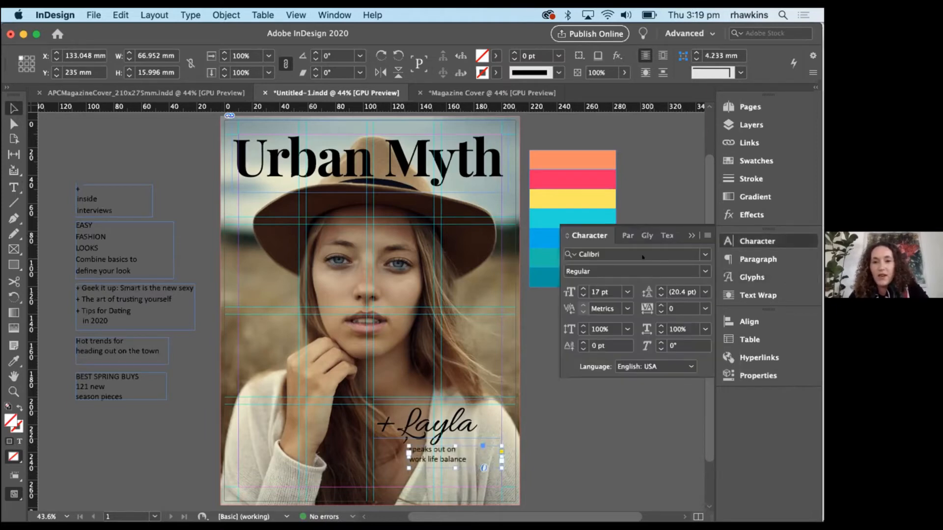
{"action": "left_click", "coordinate": [608, 250]}
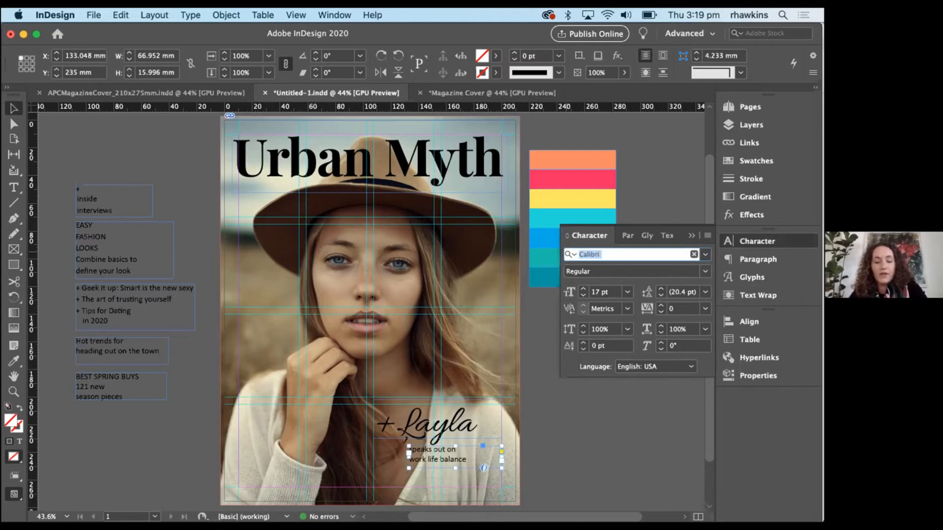
{"action": "type", "text": "robo"}
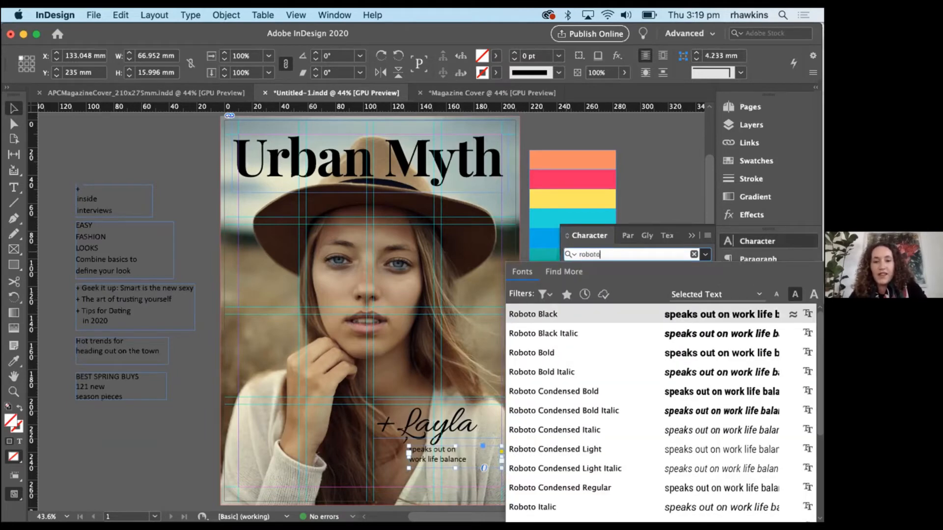
{"action": "type", "text": "to"}
{"action": "left_click", "coordinate": [539, 352]}
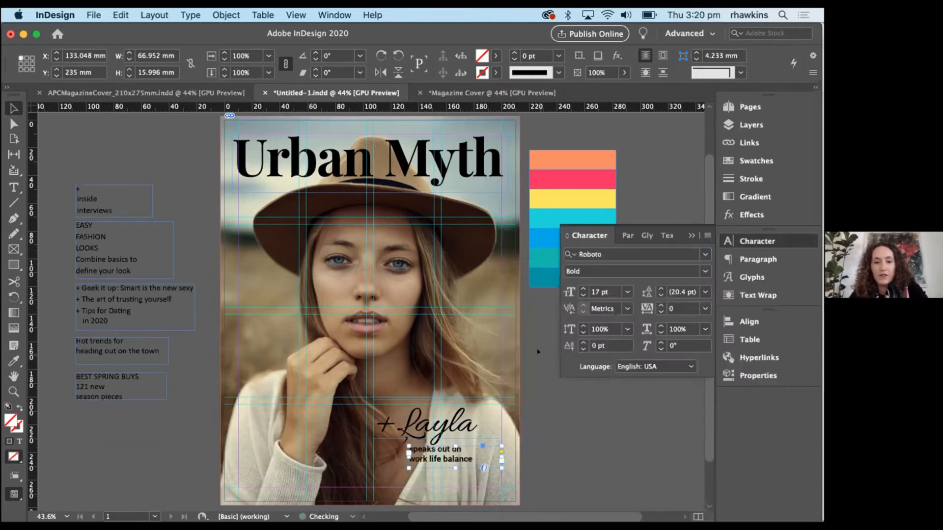
Increase the "speaks out on work life balance" text size to 21 pt.
{"action": "left_click", "coordinate": [582, 288]}
{"action": "left_click", "coordinate": [581, 289]}
{"action": "left_click", "coordinate": [581, 289]}
{"action": "left_click", "coordinate": [581, 289]}
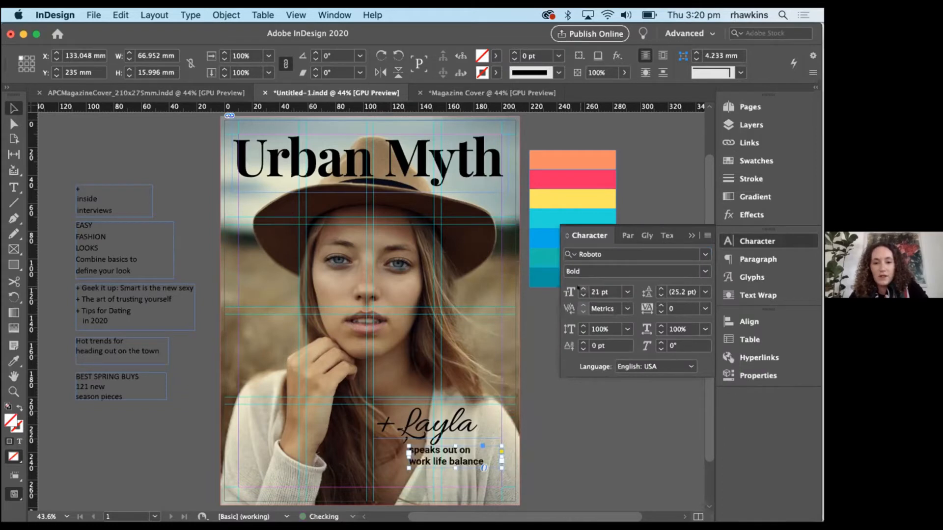
Increase the "speaks out on work life balance" text size to 27 pt.
{"action": "left_click", "coordinate": [581, 289]}
{"action": "left_click", "coordinate": [581, 288]}
{"action": "left_click", "coordinate": [581, 289]}
{"action": "left_click", "coordinate": [582, 289]}
{"action": "left_click", "coordinate": [582, 289]}
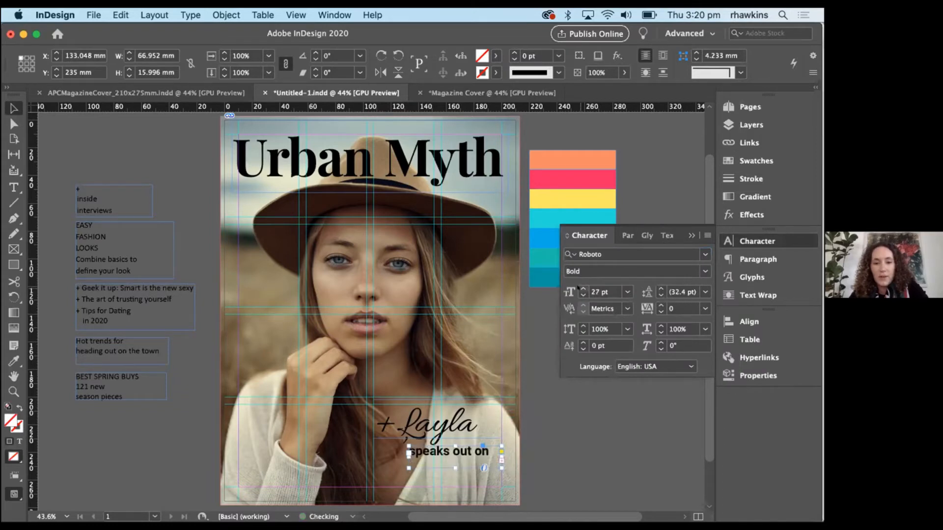
{"action": "left_click", "coordinate": [582, 288]}
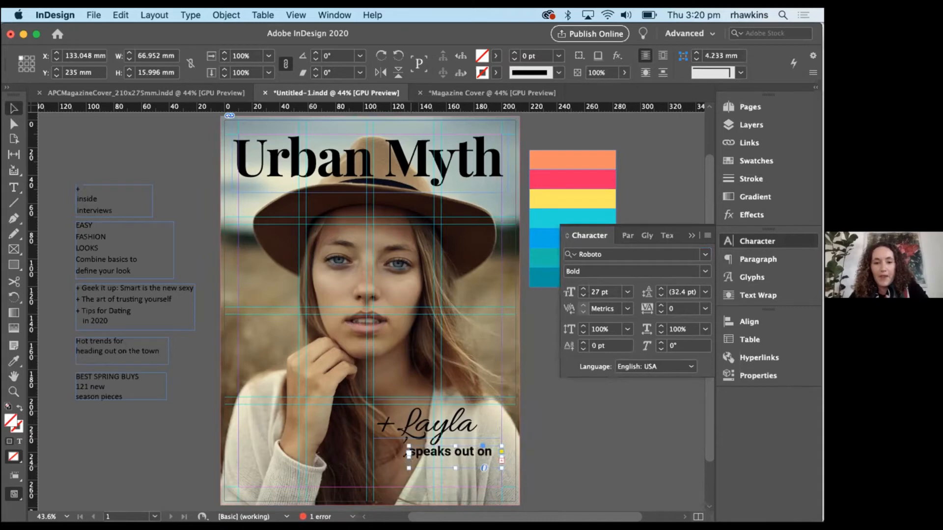
Widen the "speaks out on work life balance" frame to fit its text, and move the name frame to X 102.5 mm, Y 202.5 mm.
{"action": "left_click_drag", "start_coordinate": [407, 467], "coordinate": [394, 465]}
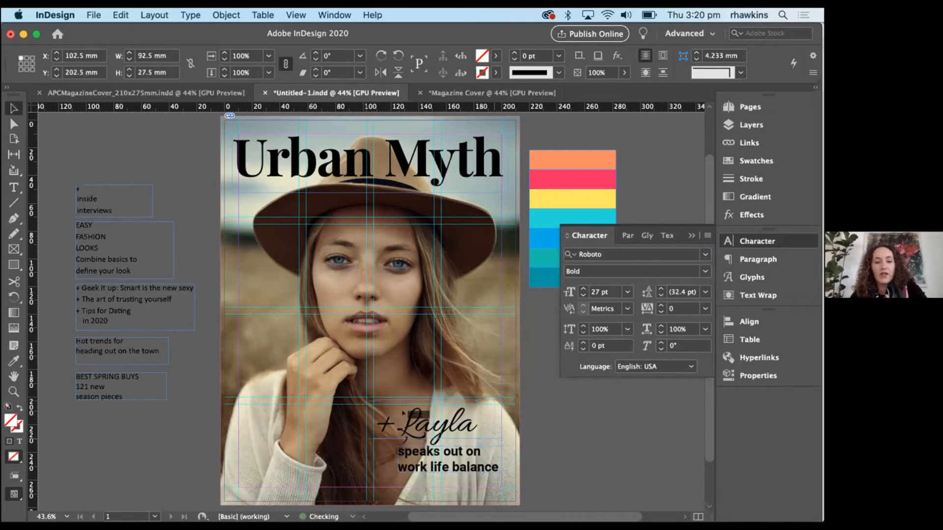
{"action": "left_click", "coordinate": [430, 437]}
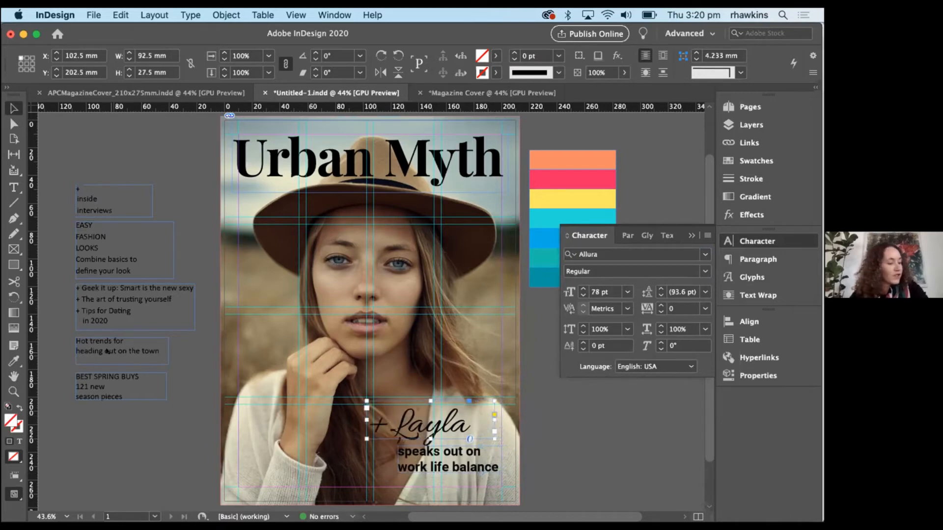
Place the "BEST SPRING BUYS" text on the cover at X 10 mm, Y 200 mm, and set it in Playfair Display Bold.
{"action": "left_click_drag", "start_coordinate": [107, 373], "coordinate": [272, 402]}
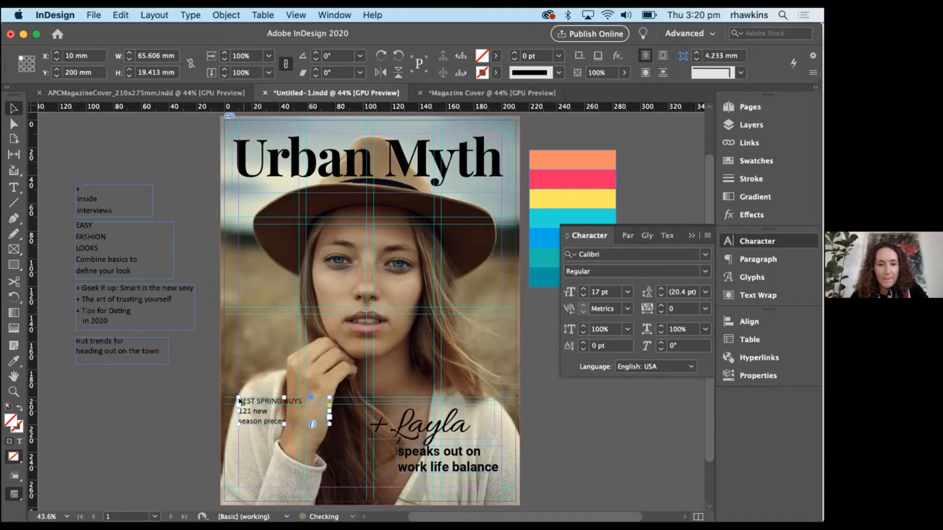
{"action": "left_click", "coordinate": [611, 251]}
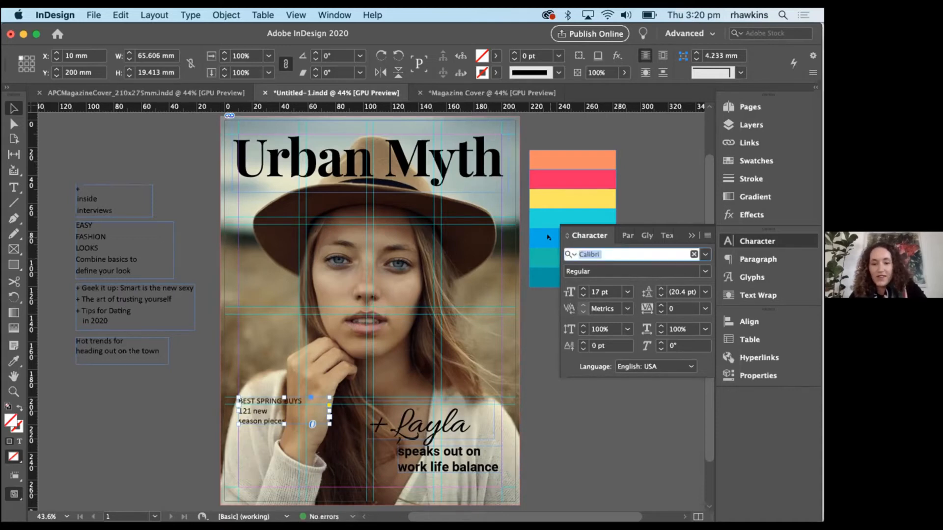
{"action": "type", "text": "playfa"}
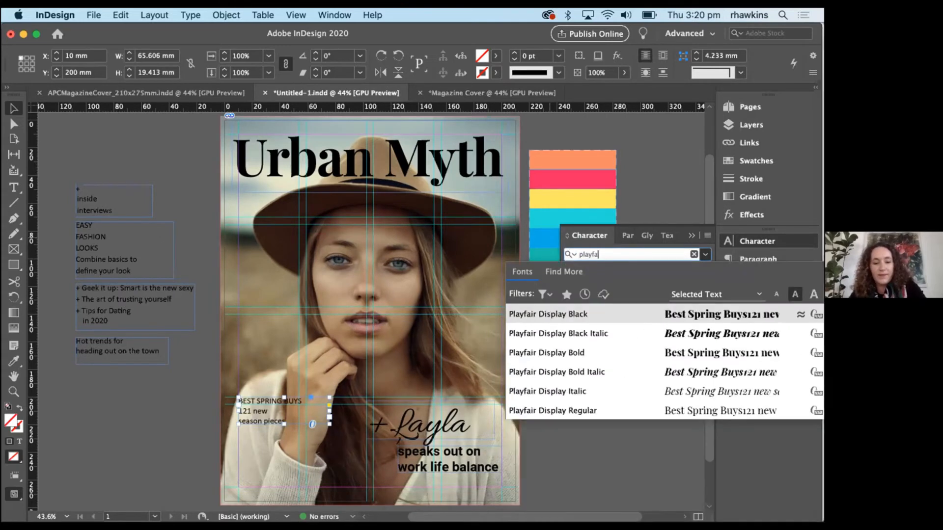
{"action": "type", "text": "ir"}
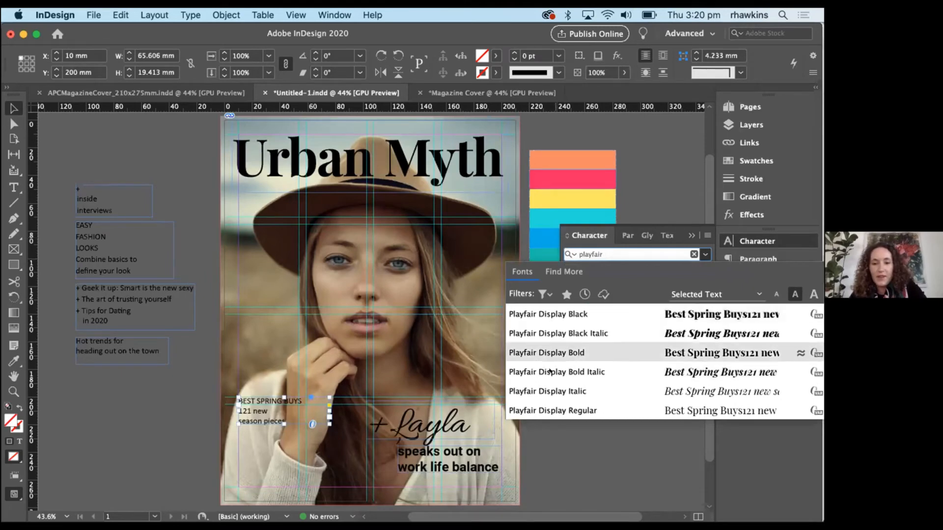
{"action": "left_click", "coordinate": [550, 353]}
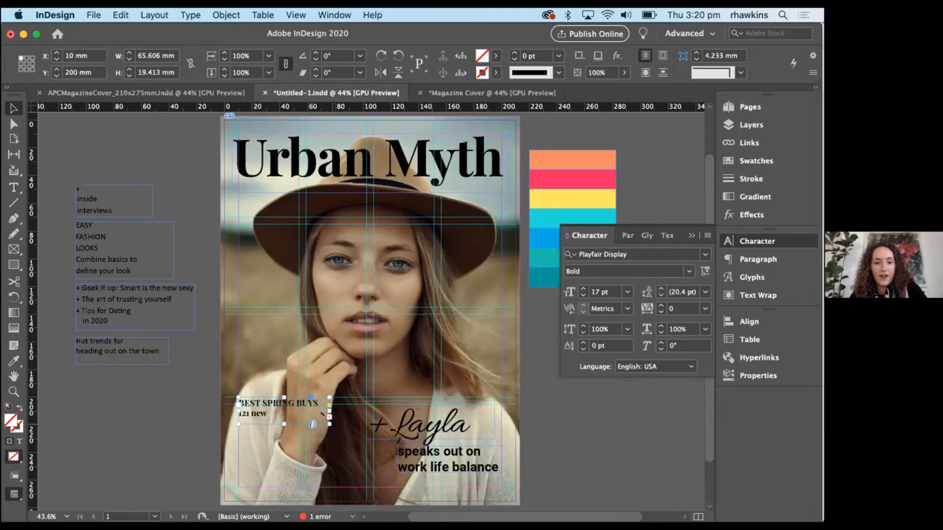
Enlarge the "BEST SPRING BUYS" frame to 80 × 50 mm and increase its text size to 29 pt.
{"action": "left_click_drag", "start_coordinate": [329, 424], "coordinate": [348, 465]}
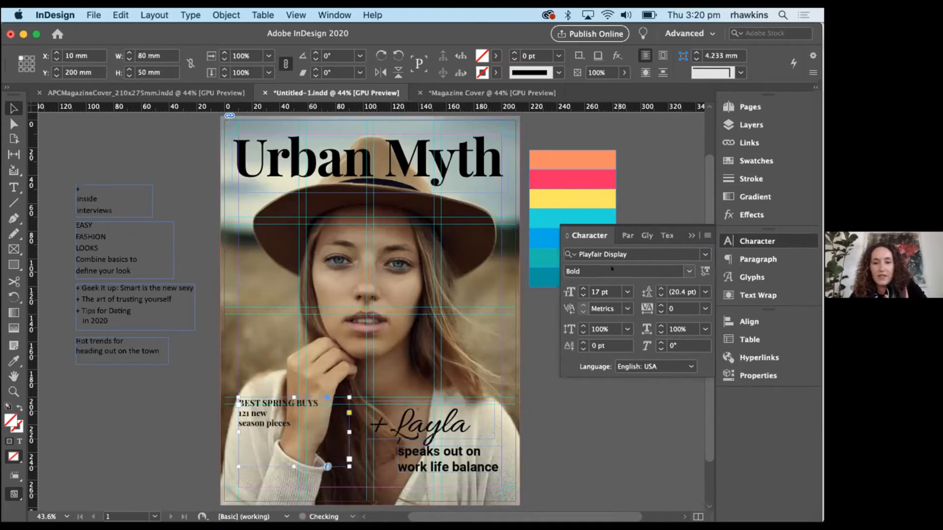
{"action": "left_click", "coordinate": [687, 271]}
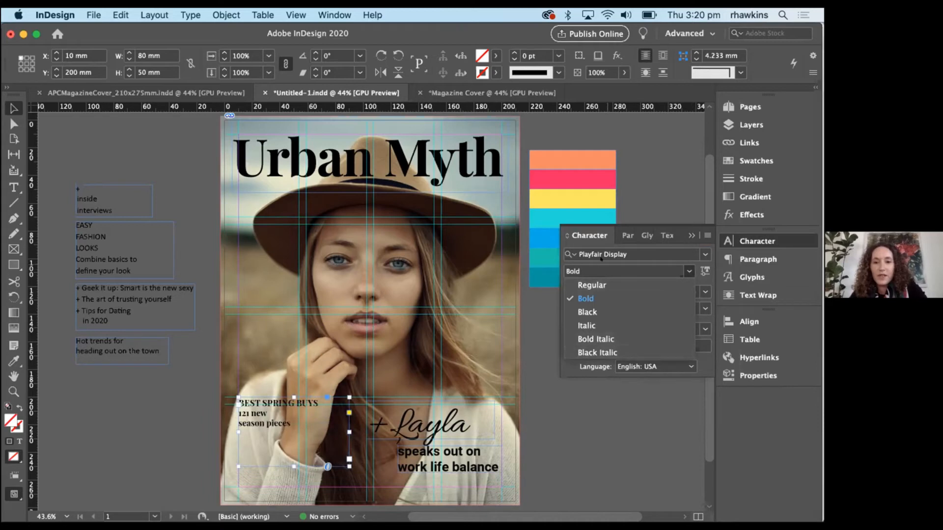
{"action": "left_click", "coordinate": [600, 269]}
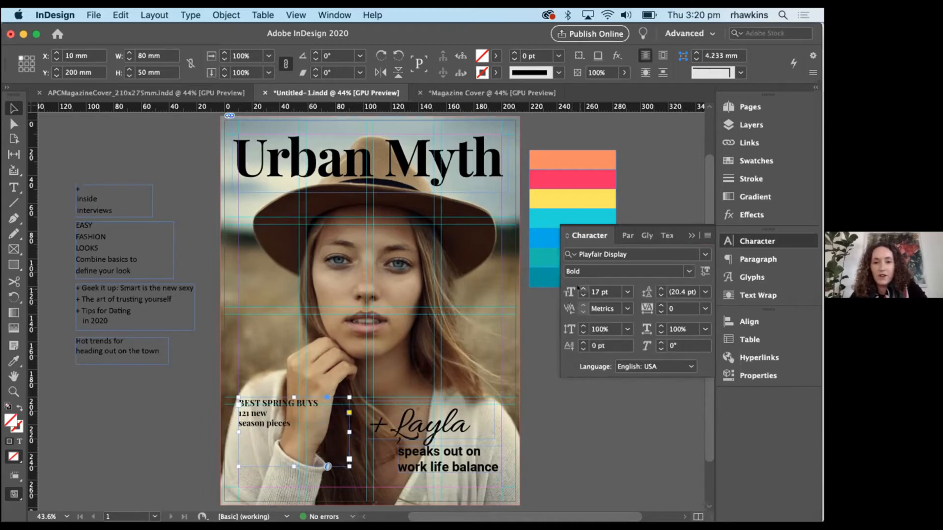
{"action": "left_click", "coordinate": [582, 289]}
{"action": "left_click", "coordinate": [582, 289]}
{"action": "left_click", "coordinate": [582, 289]}
{"action": "left_click", "coordinate": [582, 288]}
{"action": "left_click", "coordinate": [582, 288]}
{"action": "left_click", "coordinate": [582, 288]}
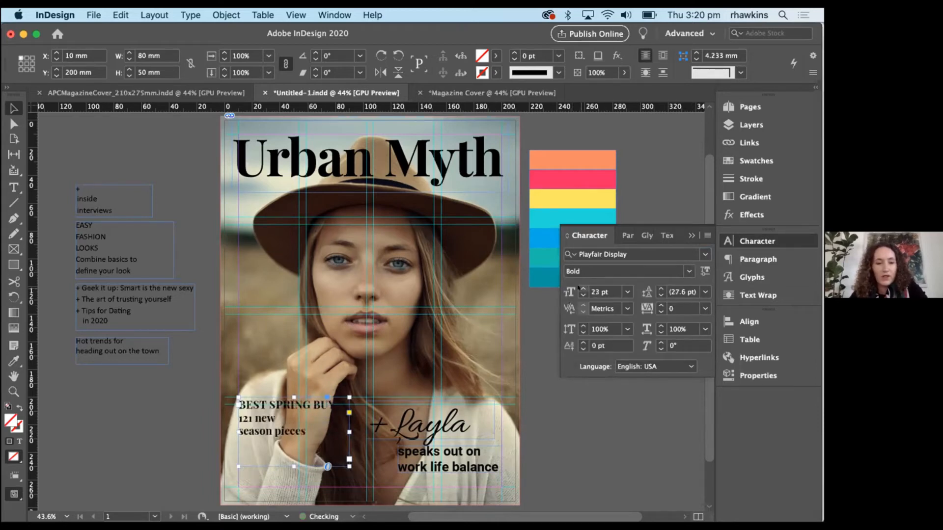
{"action": "left_click", "coordinate": [582, 289]}
{"action": "left_click", "coordinate": [582, 288]}
{"action": "left_click", "coordinate": [582, 289]}
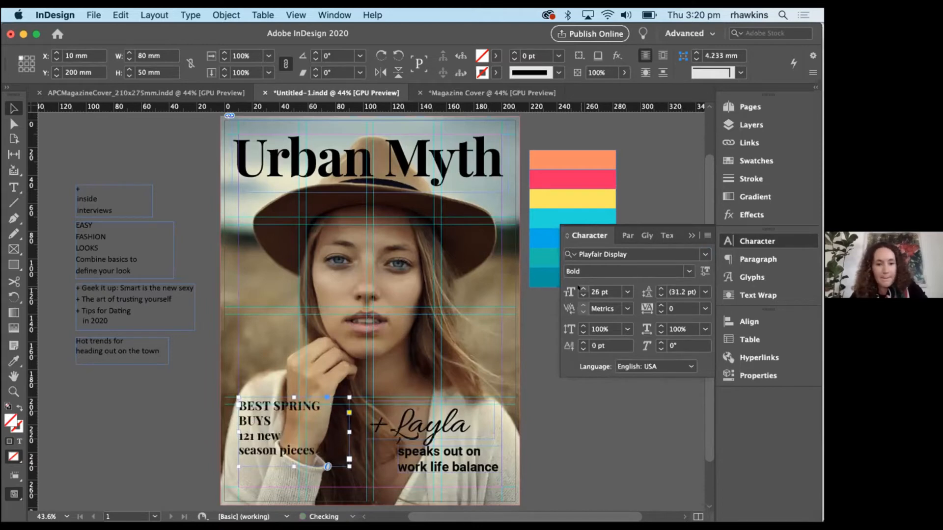
{"action": "left_click", "coordinate": [582, 289]}
{"action": "left_click", "coordinate": [582, 289]}
{"action": "left_click", "coordinate": [582, 289]}
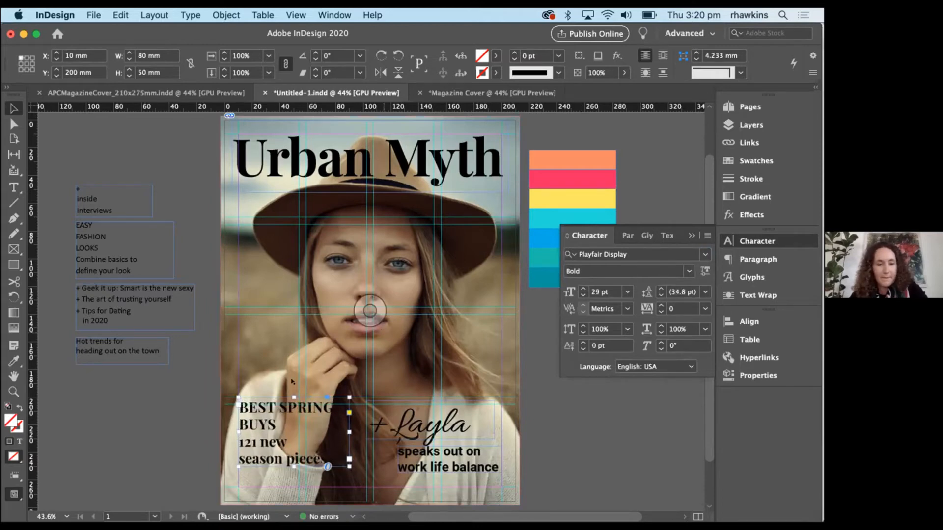
Break "BEST SPRING BUYS" into one word per line and extend the frame upward to Y 180 mm, 70 mm high.
{"action": "double_click", "coordinate": [278, 408]}
{"action": "key", "text": "Return"}
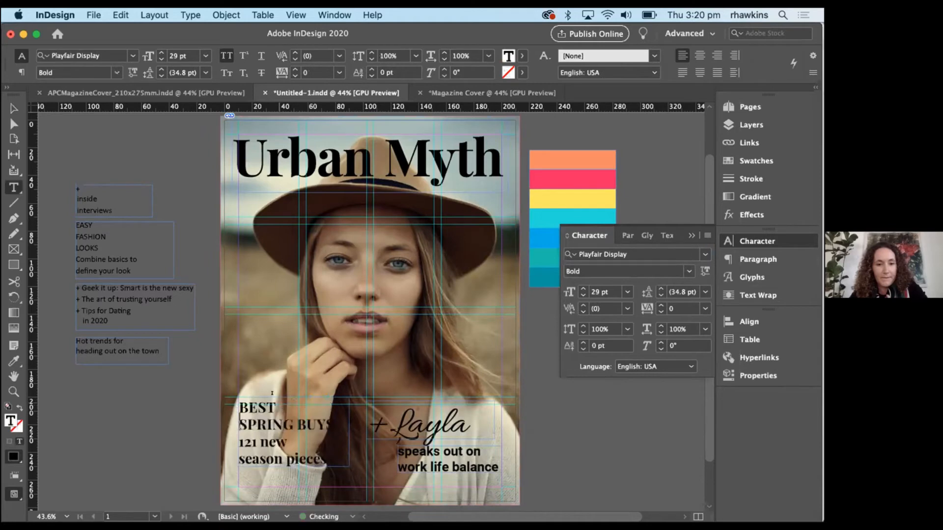
{"action": "key", "text": "BackSpace"}
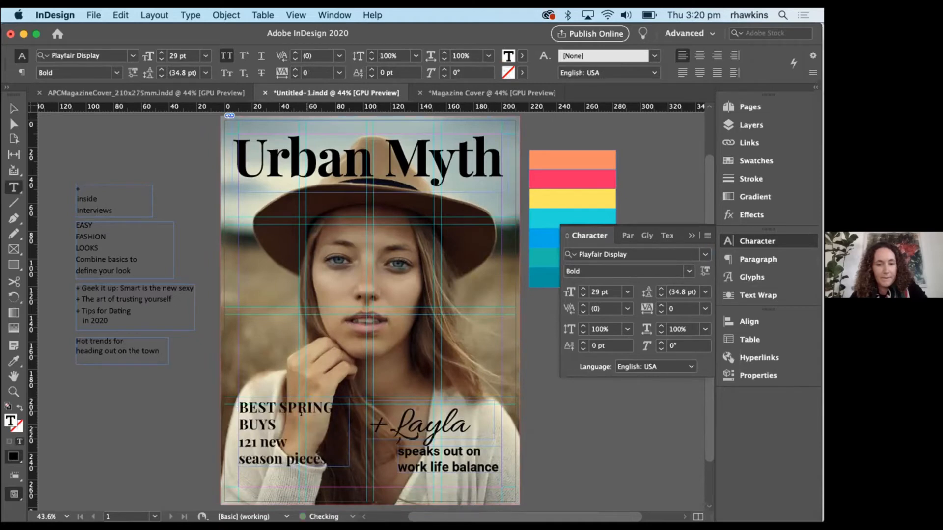
{"action": "key", "text": "Return"}
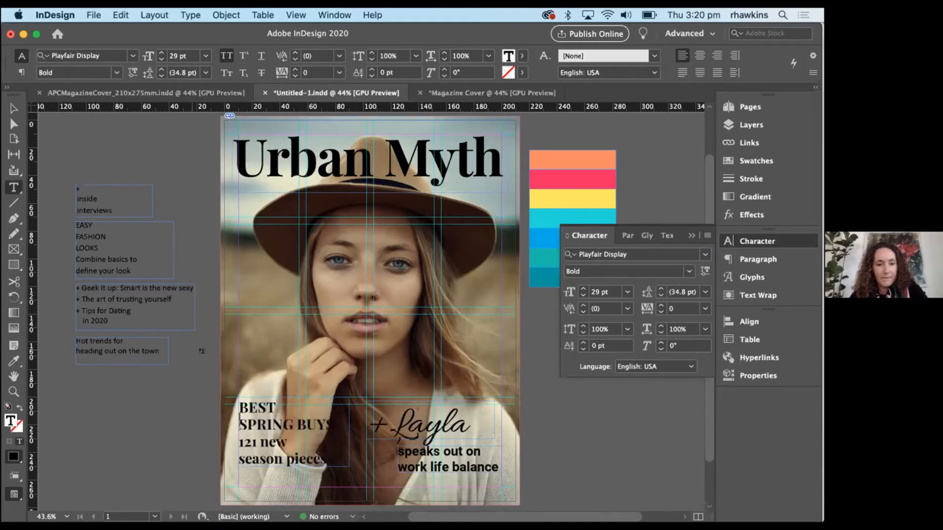
{"action": "key", "text": "Return"}
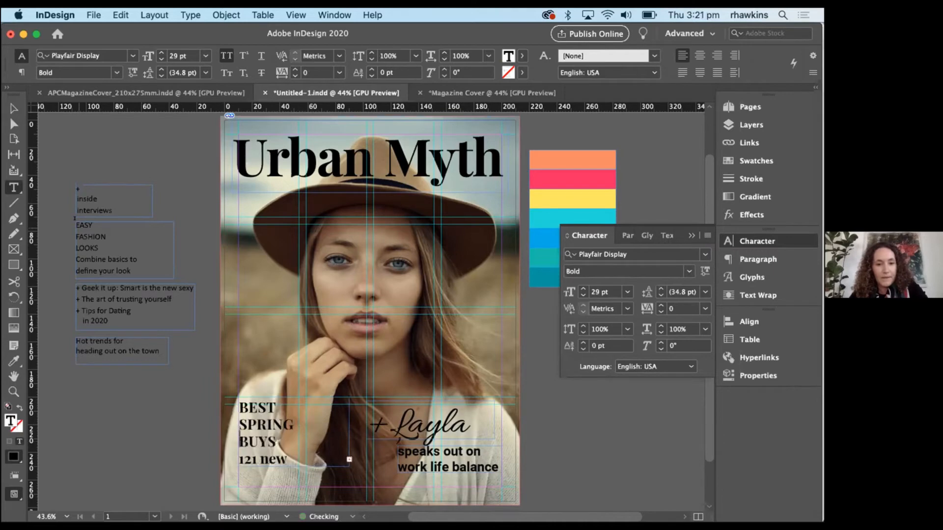
{"action": "key", "text": "Escape"}
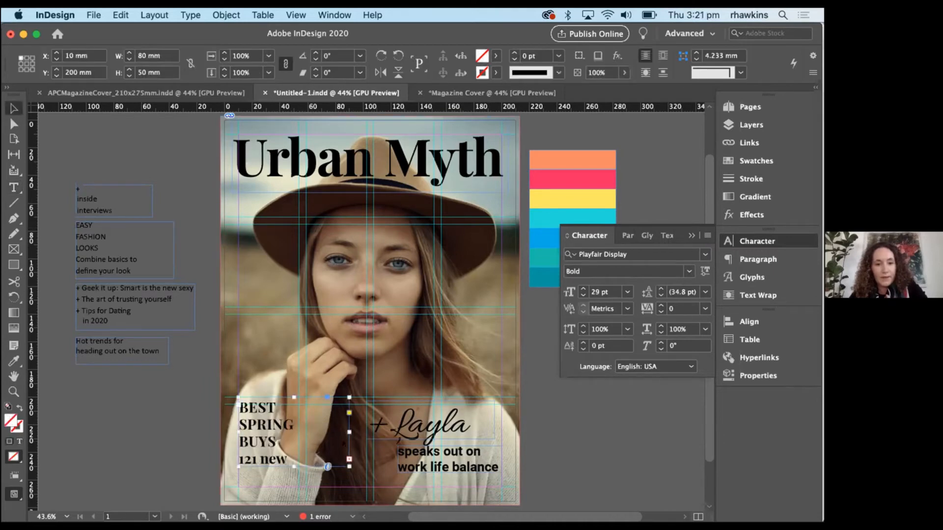
{"action": "left_click_drag", "start_coordinate": [293, 397], "coordinate": [294, 370]}
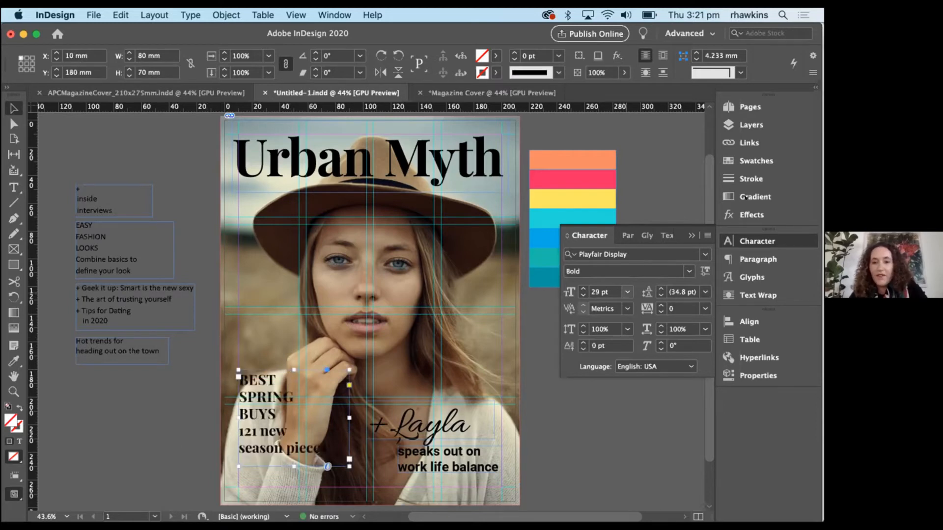
Color the "BEST SPRING BUYS" text with the [Paper] swatch, and adjust its frame to 62.5 mm high at Y 202.5 mm.
{"action": "left_click", "coordinate": [734, 160]}
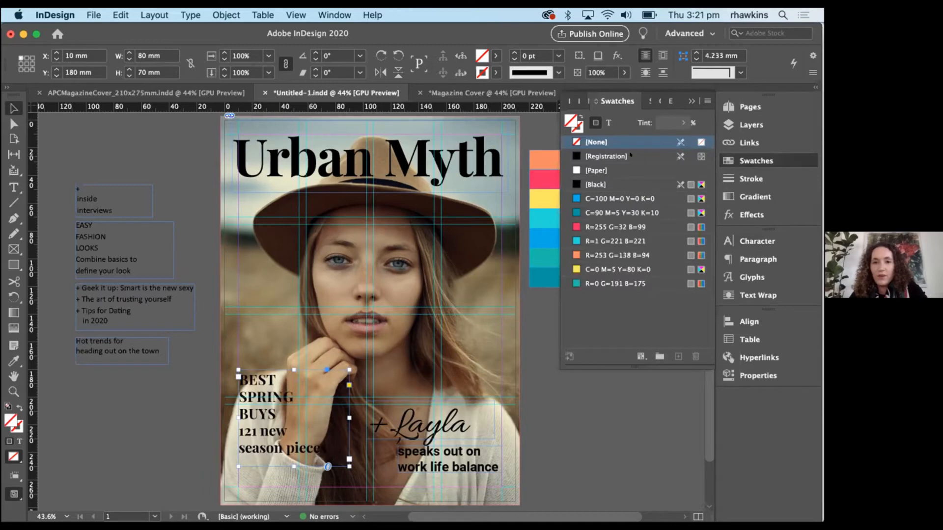
{"action": "left_click", "coordinate": [607, 122]}
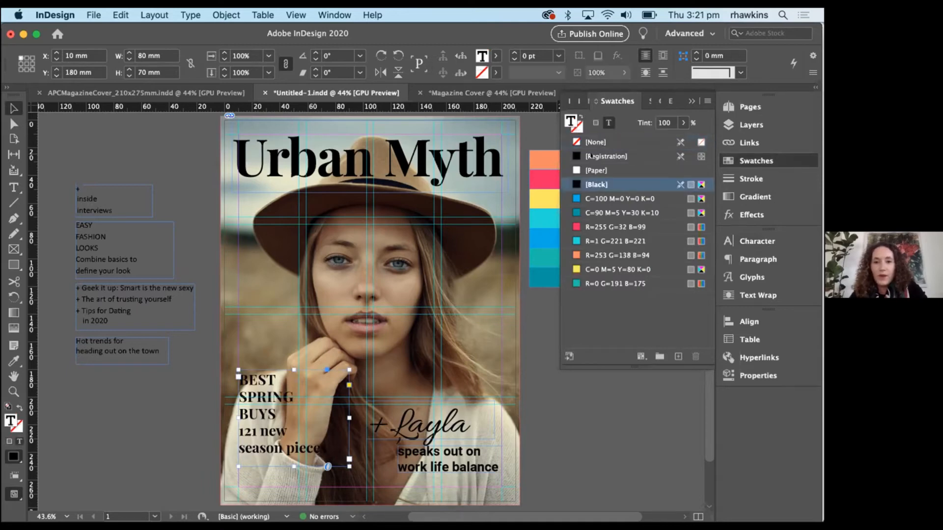
{"action": "left_click", "coordinate": [595, 170]}
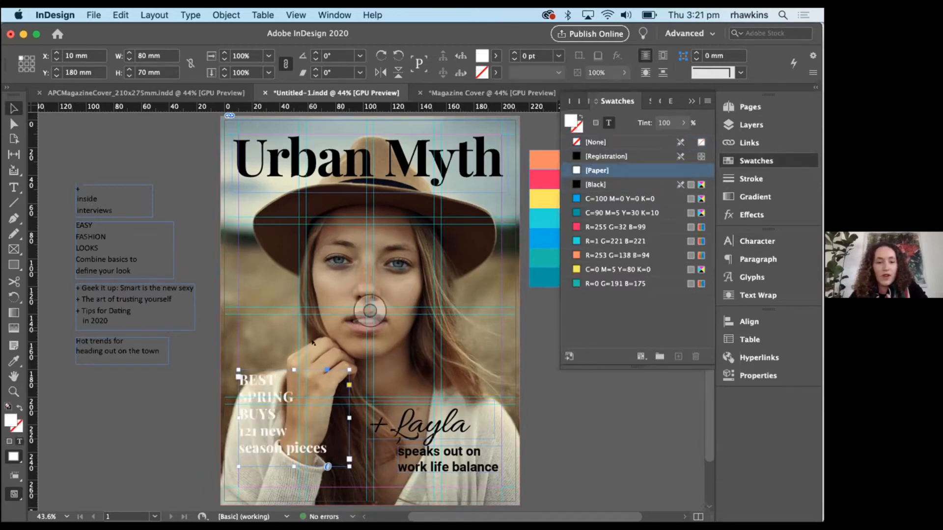
{"action": "left_click_drag", "start_coordinate": [251, 383], "coordinate": [249, 394]}
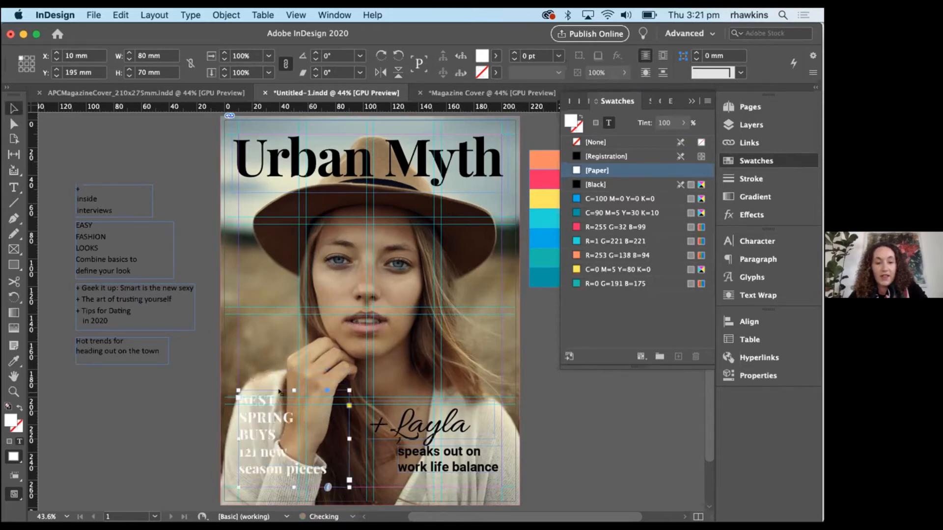
{"action": "left_click_drag", "start_coordinate": [293, 391], "coordinate": [294, 400]}
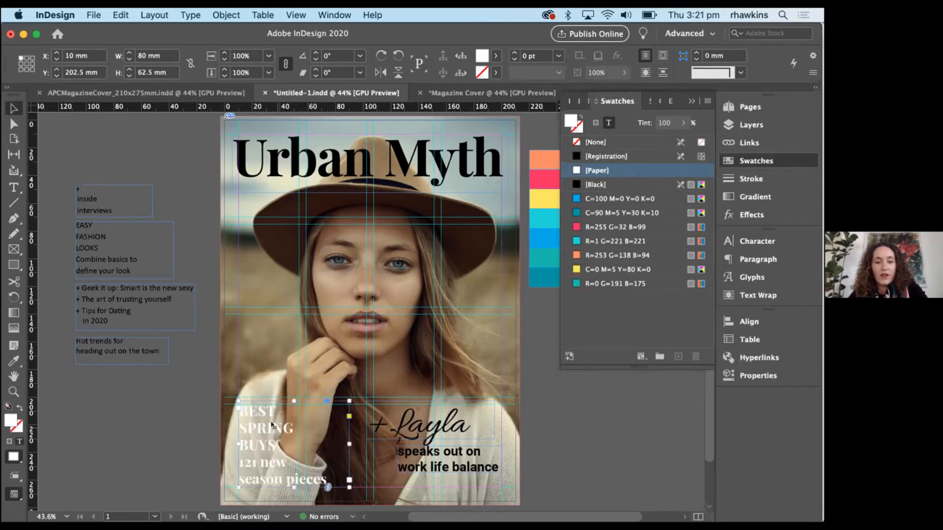
Try a tighter leading of 28 pt on the "BEST SPRING BUYS" text and return it to Auto.
{"action": "left_click", "coordinate": [736, 240]}
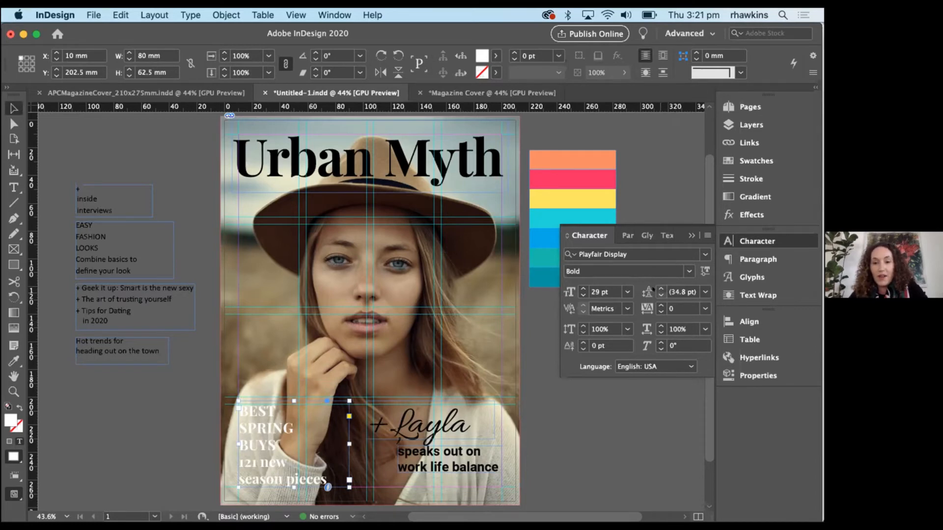
{"action": "left_click", "coordinate": [661, 295]}
{"action": "left_click", "coordinate": [661, 295]}
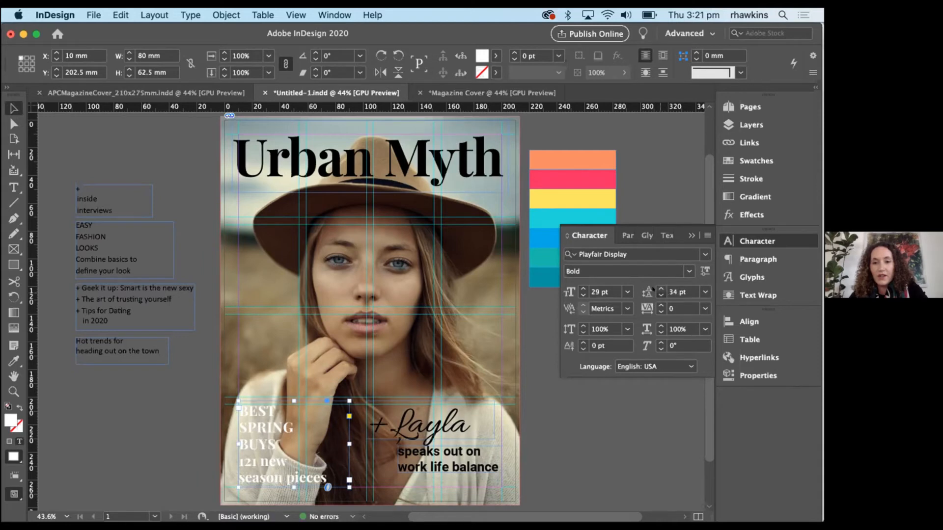
{"action": "left_click", "coordinate": [661, 295]}
{"action": "left_click", "coordinate": [661, 296]}
{"action": "left_click", "coordinate": [661, 296]}
{"action": "left_click", "coordinate": [661, 295]}
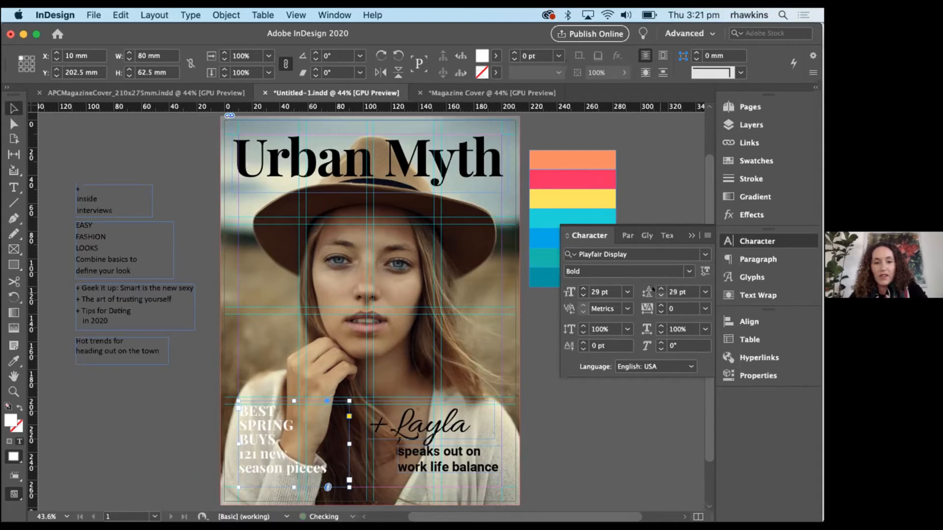
{"action": "left_click", "coordinate": [661, 296]}
{"action": "left_click", "coordinate": [705, 292]}
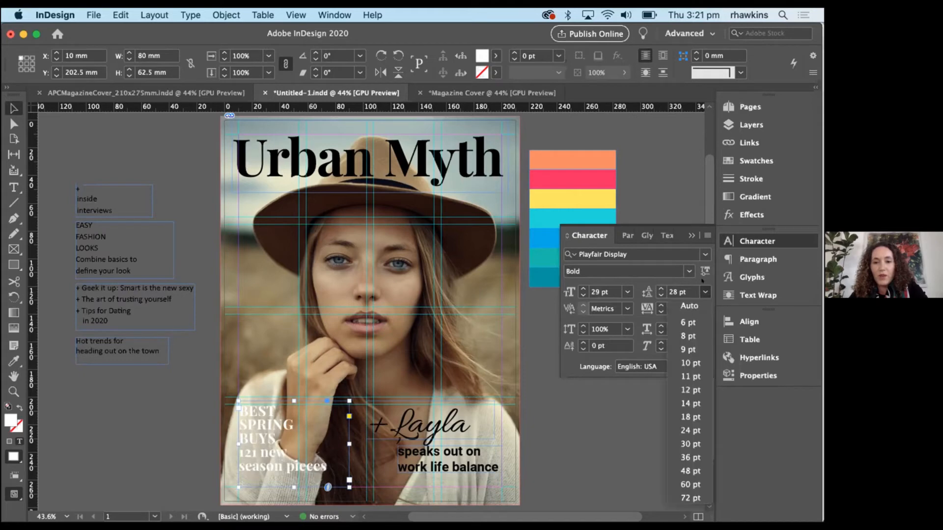
{"action": "left_click", "coordinate": [683, 302]}
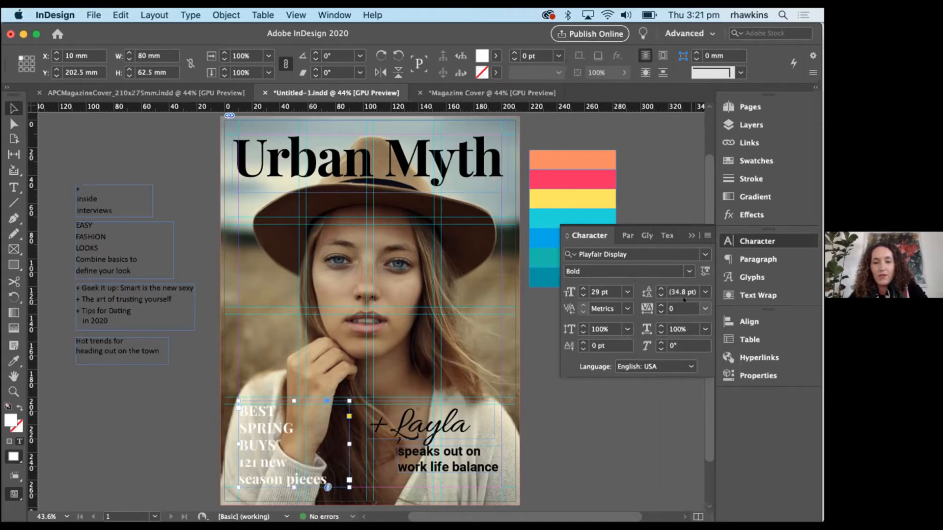
Set the "BEST SPRING BUYS" text leading to 28 pt and move the frame down to Y 207.5 mm.
{"action": "left_click", "coordinate": [661, 295]}
{"action": "left_click", "coordinate": [661, 295]}
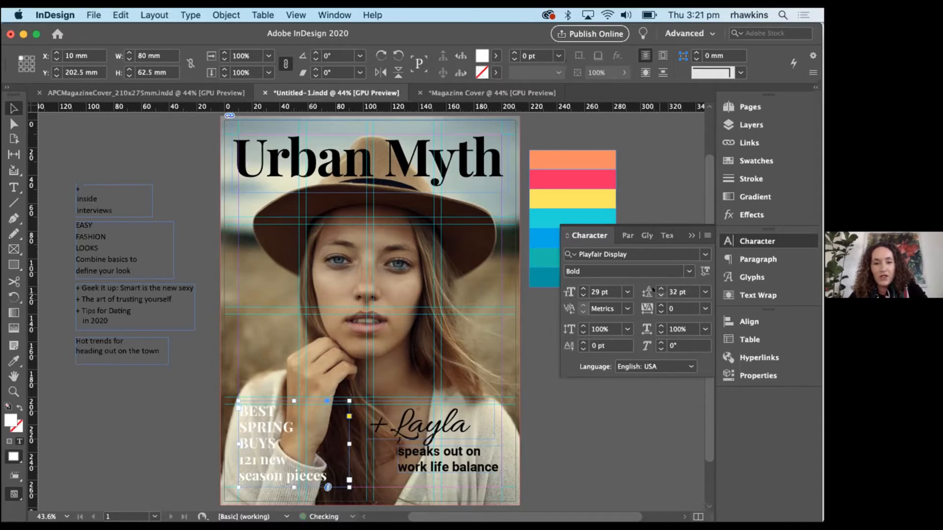
{"action": "left_click", "coordinate": [661, 295]}
{"action": "left_click", "coordinate": [661, 295]}
{"action": "left_click", "coordinate": [661, 295]}
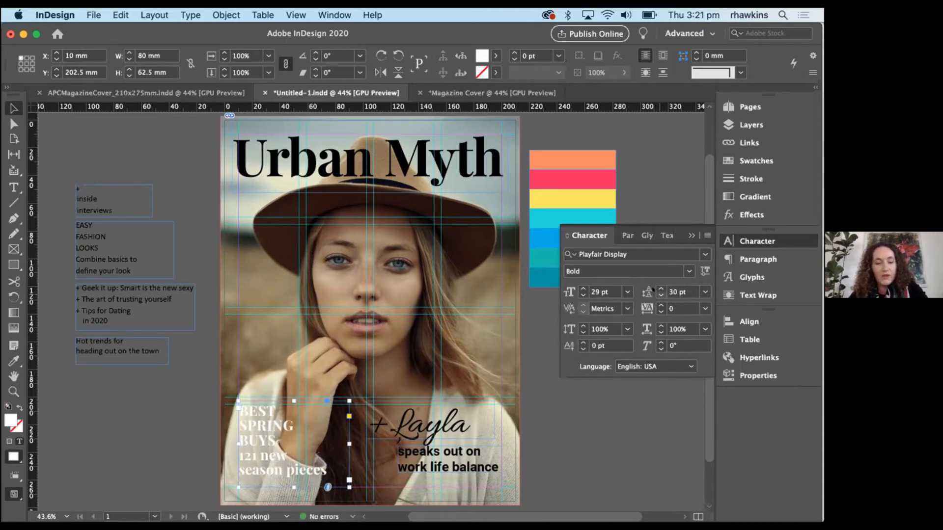
{"action": "left_click", "coordinate": [661, 294]}
{"action": "left_click", "coordinate": [661, 295]}
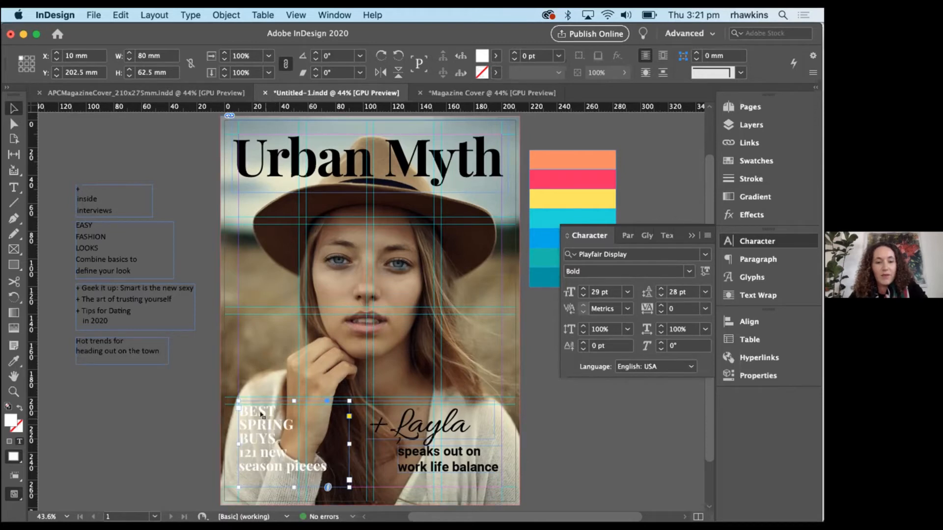
{"action": "left_click_drag", "start_coordinate": [262, 415], "coordinate": [261, 422]}
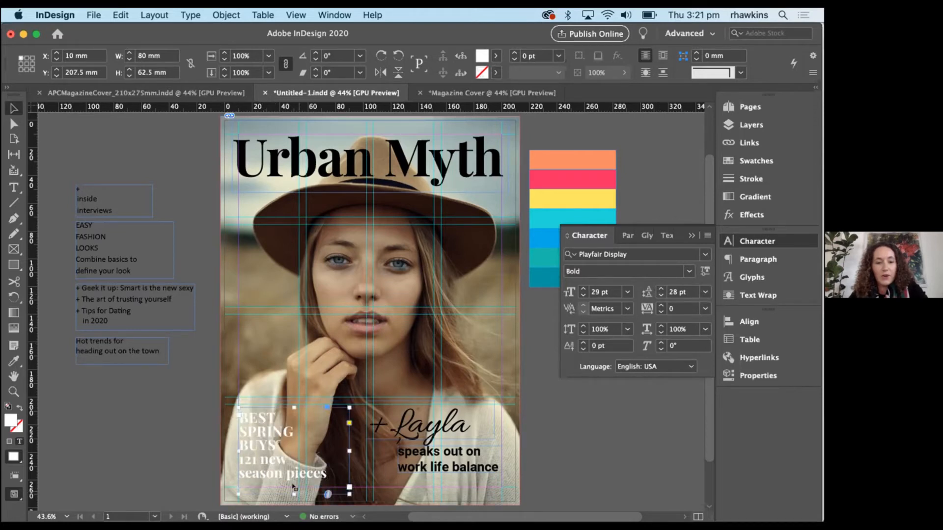
Shorten the "BEST SPRING BUYS" text frame to 55 mm high and nudge it up to about Y 209 mm.
{"action": "left_click_drag", "start_coordinate": [294, 494], "coordinate": [270, 466]}
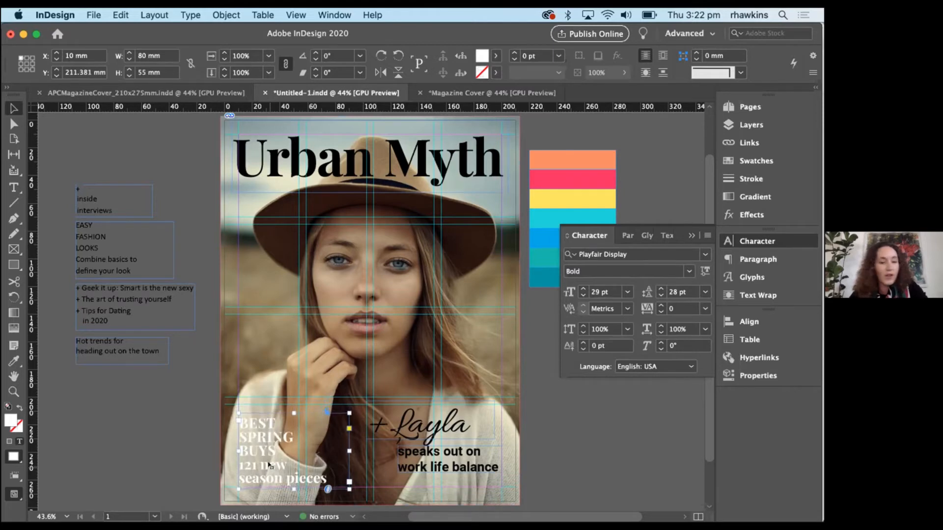
{"action": "key", "text": "Up"}
{"action": "key", "text": "Up"}
{"action": "key", "text": "Up"}
{"action": "key", "text": "Up"}
{"action": "key", "text": "Up"}
{"action": "key", "text": "Up"}
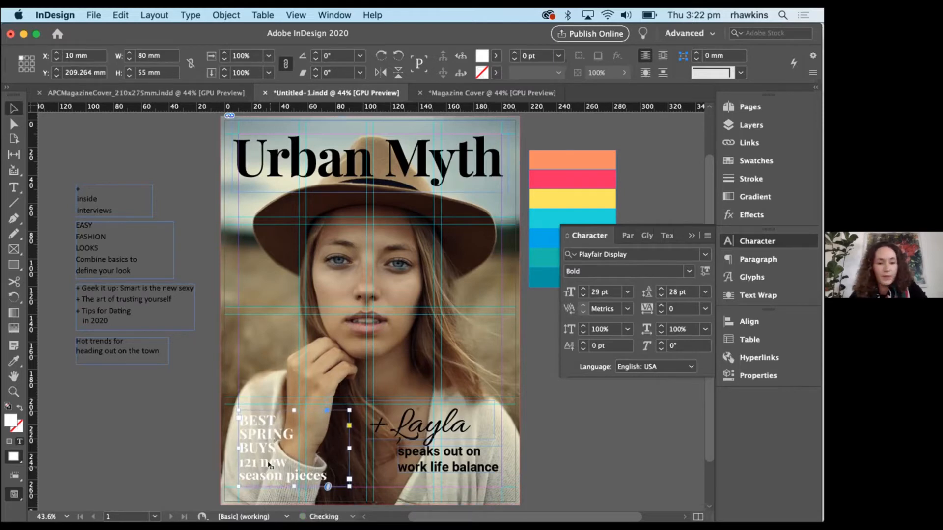
Set the size of the words "BEST SPRING BUYS" to 36 pt, leaving out the "121 new season pieces" lines.
{"action": "double_click", "coordinate": [273, 447]}
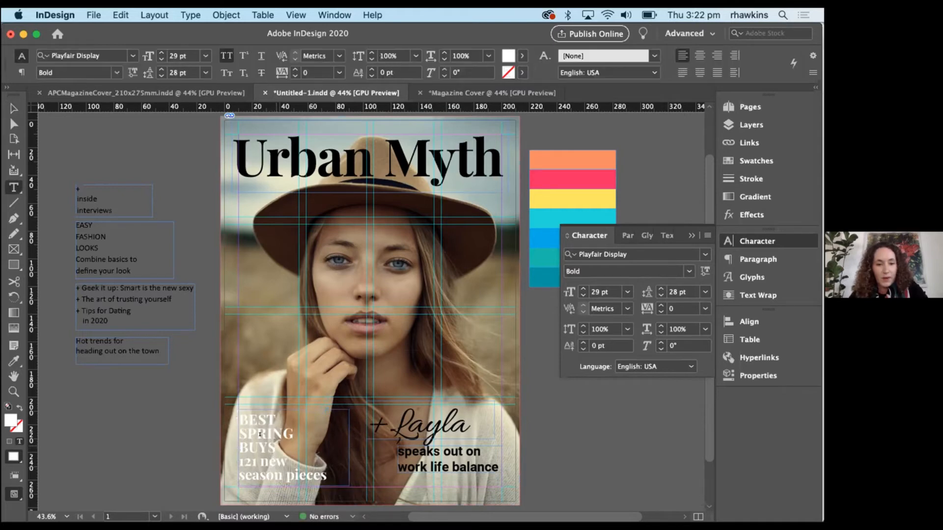
{"action": "left_click_drag", "start_coordinate": [276, 448], "coordinate": [234, 414]}
{"action": "left_click", "coordinate": [583, 289]}
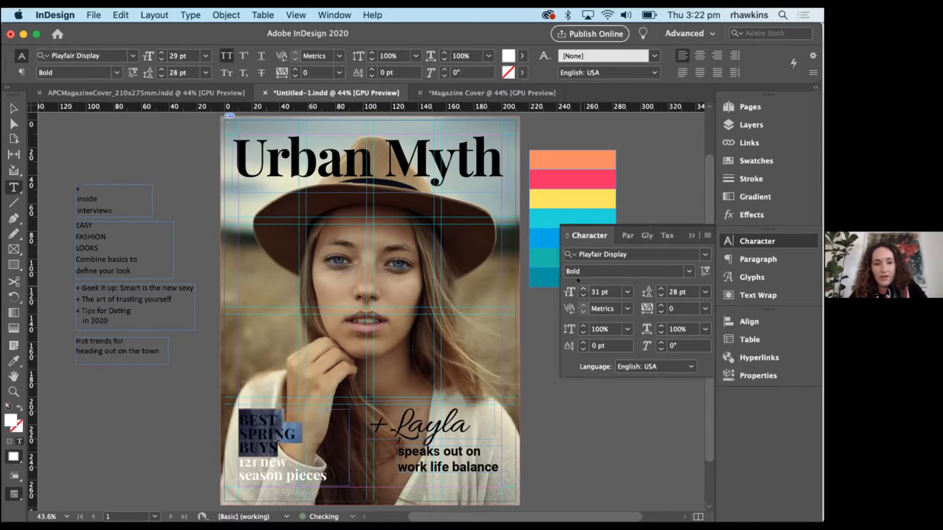
{"action": "left_click", "coordinate": [583, 289]}
{"action": "left_click", "coordinate": [583, 289]}
{"action": "left_click", "coordinate": [583, 289]}
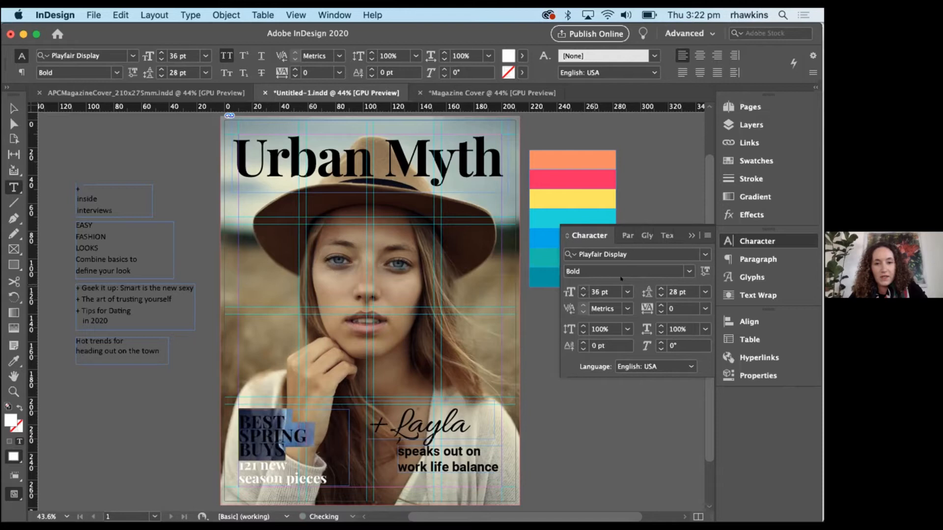
Set the leading of "BEST SPRING BUYS" to 34 pt and extend its frame upward to Y 200 mm, about 64 mm high.
{"action": "left_click", "coordinate": [661, 288]}
{"action": "left_click", "coordinate": [660, 289]}
{"action": "left_click", "coordinate": [661, 288]}
{"action": "left_click", "coordinate": [661, 289]}
{"action": "left_click", "coordinate": [661, 289]}
{"action": "left_click", "coordinate": [661, 289]}
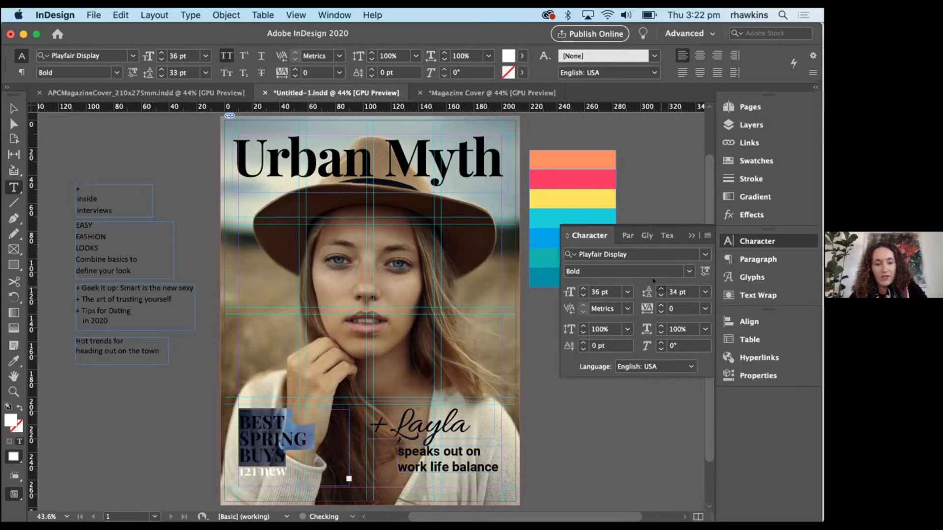
{"action": "key", "text": "Escape"}
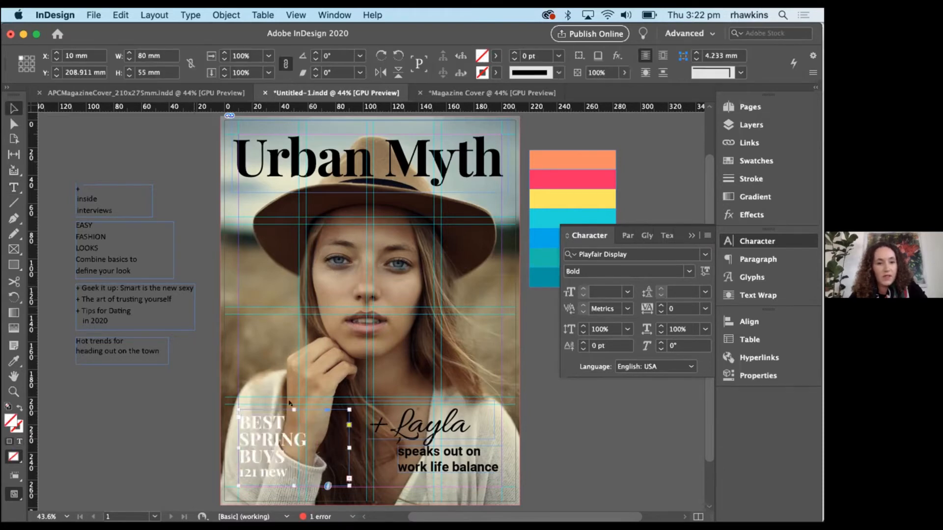
{"action": "left_click_drag", "start_coordinate": [294, 409], "coordinate": [294, 397]}
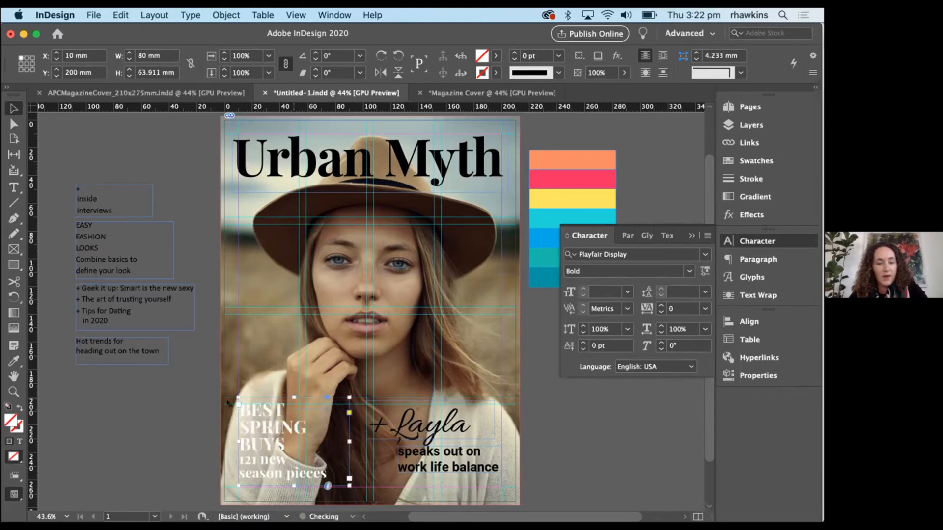
{"action": "left_click", "coordinate": [128, 411]}
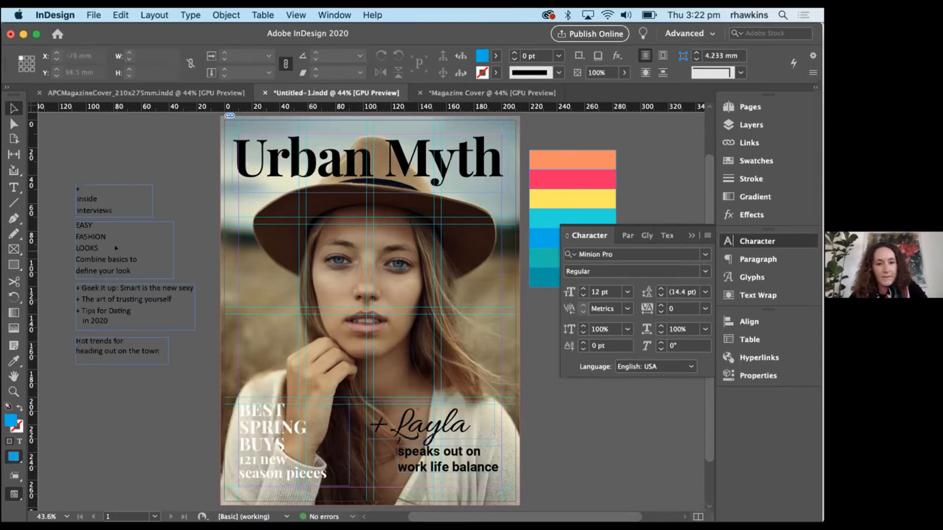
Place the "EASY FASHION LOOKS" text frame on the cover above "+Layla" and set its text to 25 pt.
{"action": "left_click_drag", "start_coordinate": [116, 248], "coordinate": [444, 372]}
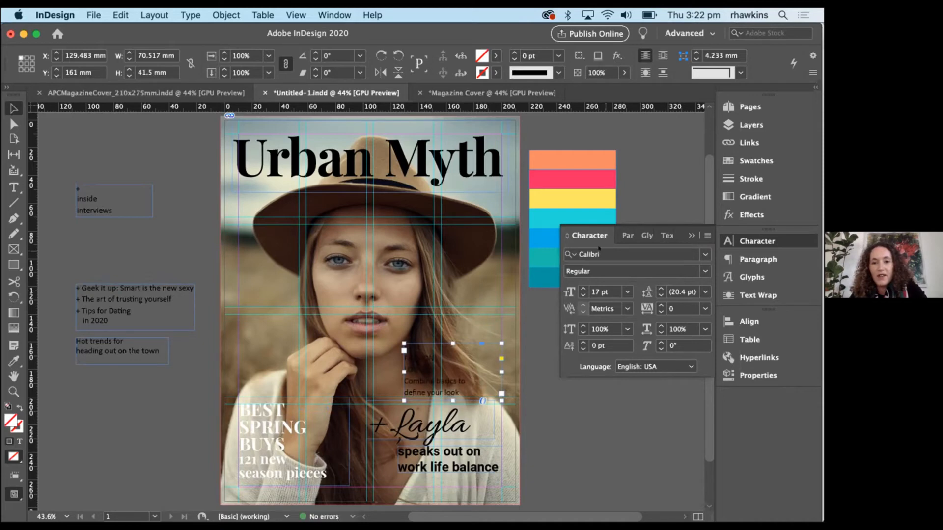
{"action": "left_click", "coordinate": [583, 289]}
{"action": "left_click", "coordinate": [583, 288]}
{"action": "left_click", "coordinate": [583, 289]}
{"action": "left_click", "coordinate": [583, 288]}
{"action": "left_click", "coordinate": [582, 289]}
{"action": "left_click", "coordinate": [583, 289]}
{"action": "left_click", "coordinate": [583, 289]}
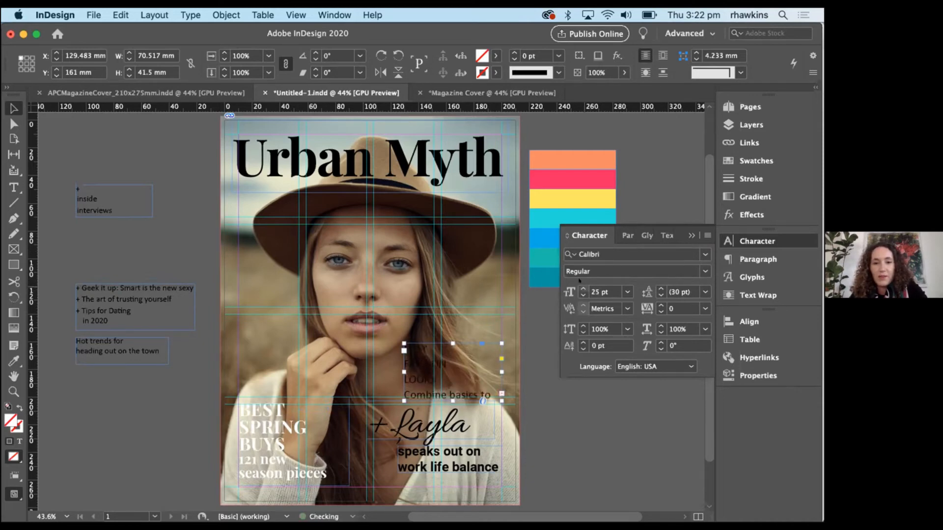
Extend the "EASY FASHION LOOKS" frame upward to Y 140 mm, 62.5 mm high, and align its text right.
{"action": "left_click_drag", "start_coordinate": [453, 344], "coordinate": [453, 314]}
{"action": "left_click", "coordinate": [621, 231]}
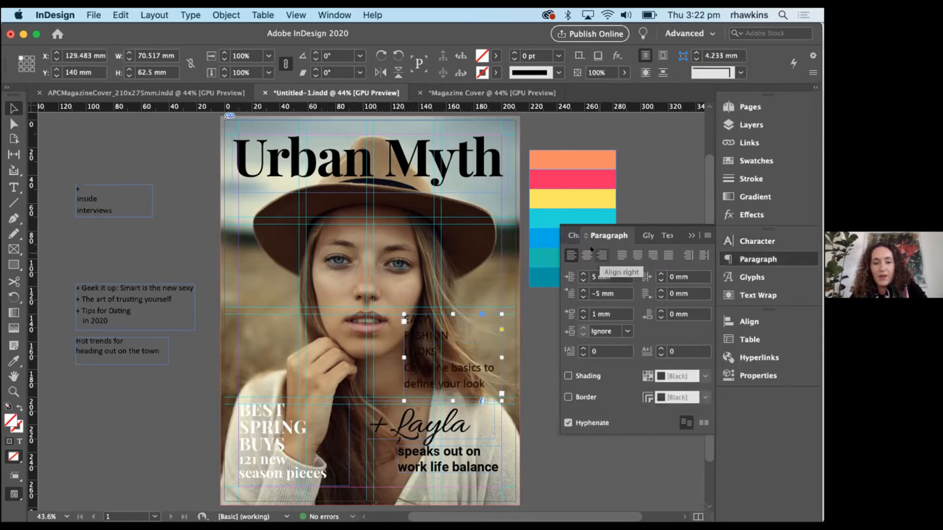
{"action": "left_click", "coordinate": [601, 255]}
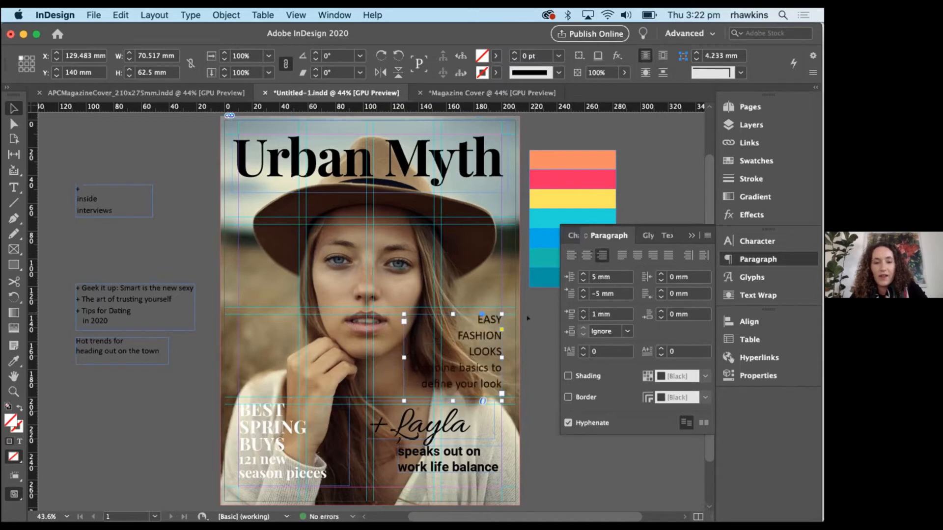
Set the size of the words "EASY FASHION LOOKS" to 33 pt, leaving out the "Combine basics" lines.
{"action": "double_click", "coordinate": [485, 338]}
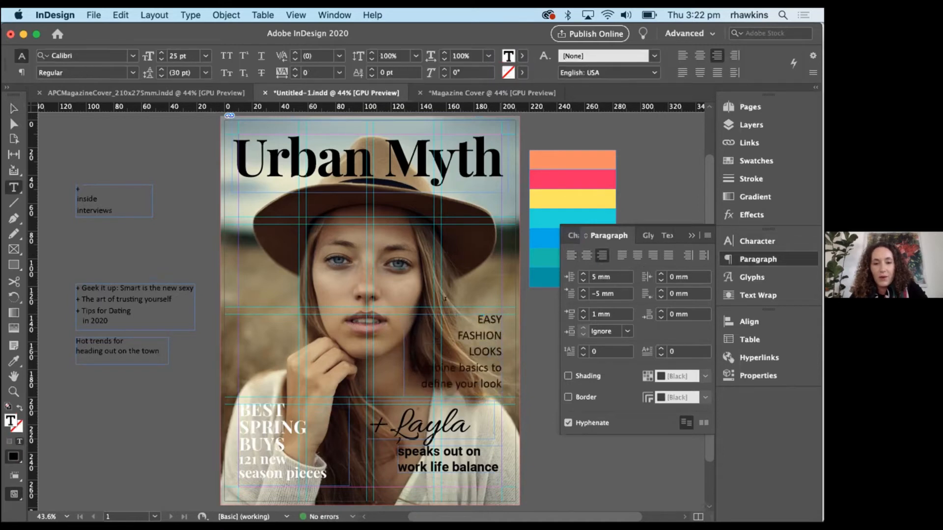
{"action": "left_click_drag", "start_coordinate": [502, 352], "coordinate": [448, 301]}
{"action": "left_click", "coordinate": [573, 235]}
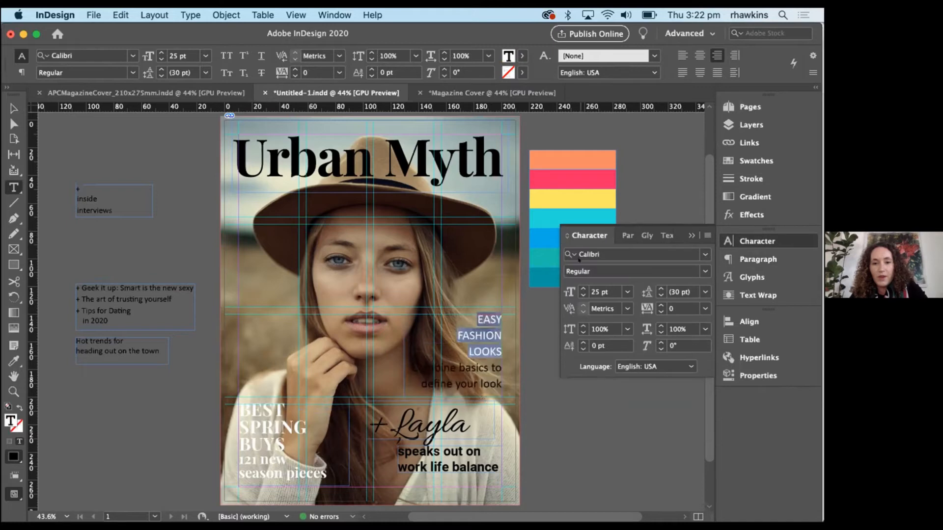
{"action": "left_click", "coordinate": [582, 289]}
{"action": "left_click", "coordinate": [582, 289]}
{"action": "left_click", "coordinate": [583, 289]}
{"action": "left_click", "coordinate": [582, 289]}
{"action": "left_click", "coordinate": [583, 289]}
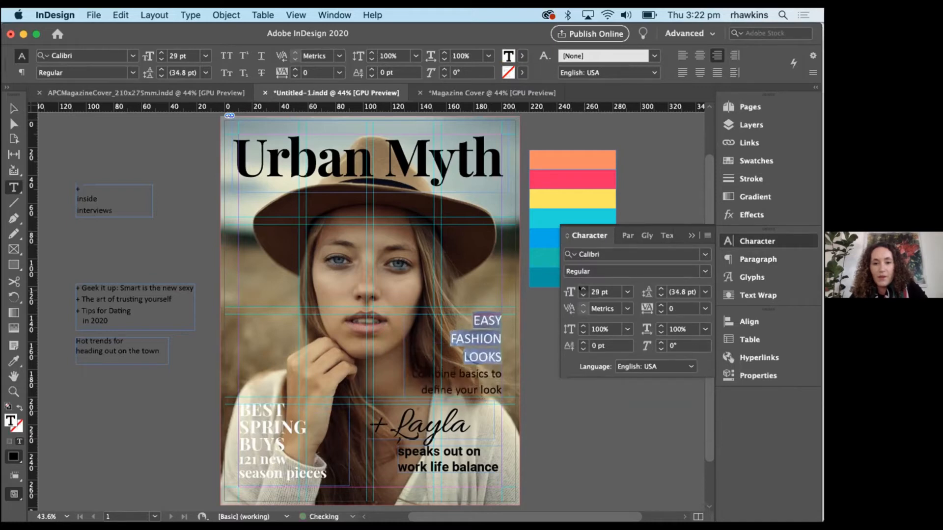
{"action": "left_click", "coordinate": [582, 289]}
{"action": "left_click", "coordinate": [582, 288]}
{"action": "left_click", "coordinate": [583, 289]}
Set all text in the "EASY FASHION LOOKS" frame in Playfair Display Bold.
{"action": "left_click", "coordinate": [466, 350]}
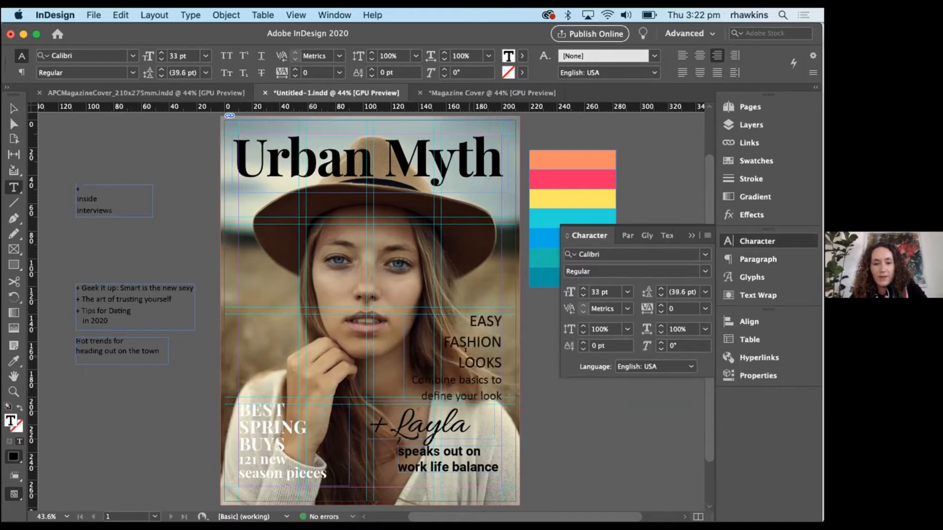
{"action": "key", "text": "super+a"}
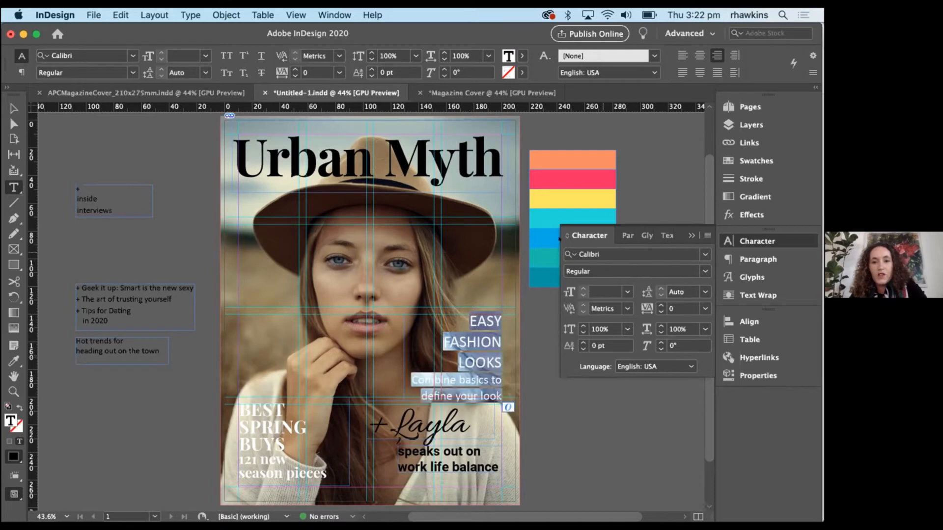
{"action": "left_click", "coordinate": [590, 254]}
{"action": "type", "text": "play"}
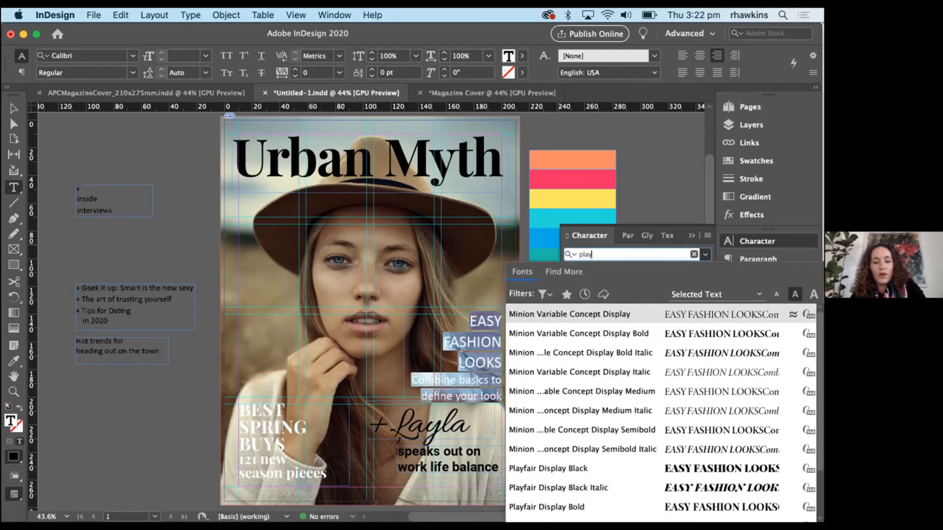
{"action": "type", "text": "f"}
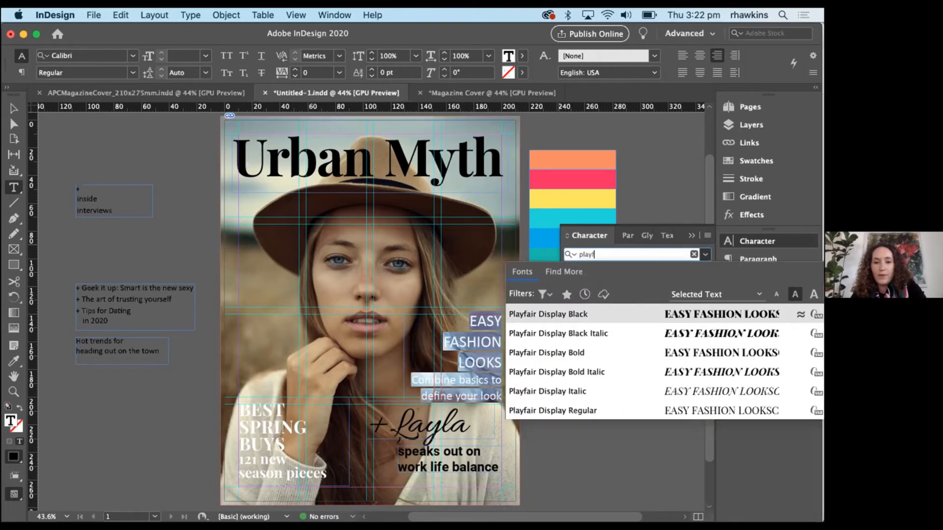
{"action": "left_click", "coordinate": [560, 352]}
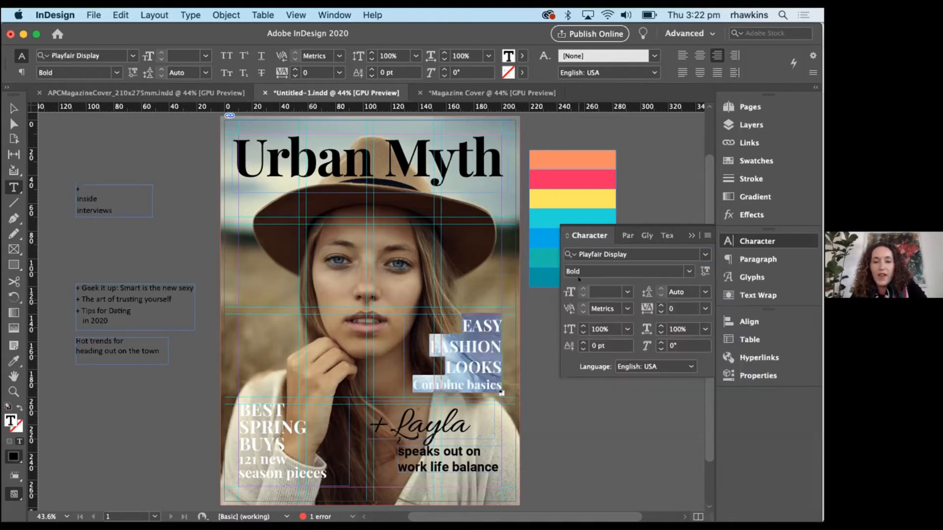
{"action": "key", "text": "Escape"}
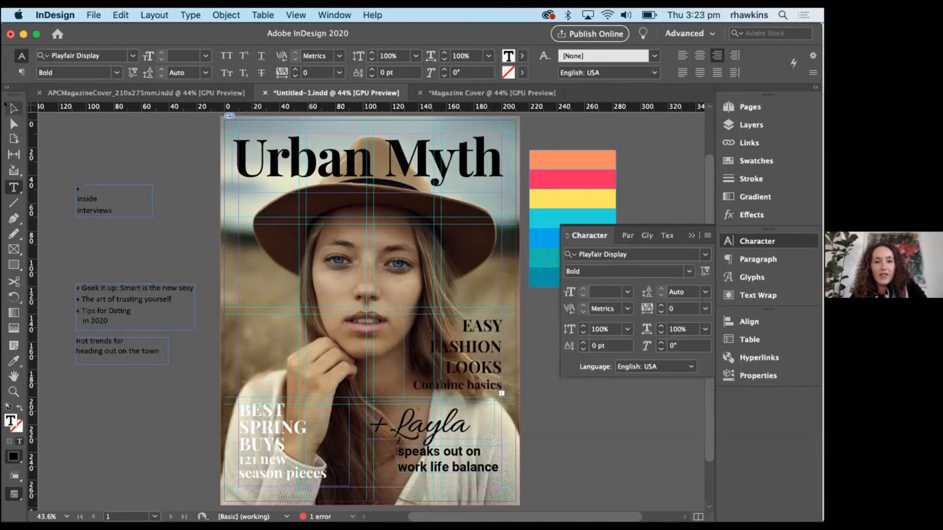
Enlarge the "EASY FASHION LOOKS" frame to 80 mm wide by 73.5 mm high and nudge it up to about Y 127 mm.
{"action": "left_click_drag", "start_coordinate": [395, 308], "coordinate": [438, 290]}
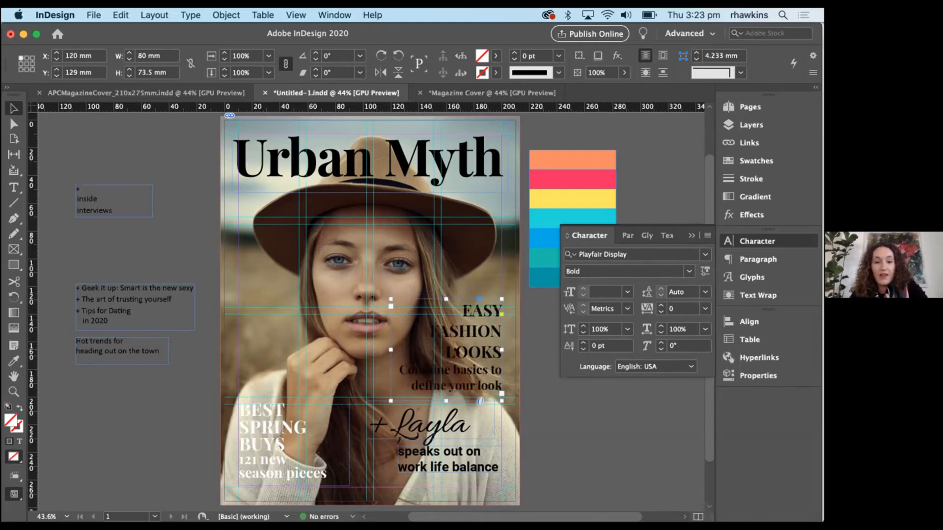
{"action": "key", "text": "Up"}
{"action": "key", "text": "Up"}
{"action": "key", "text": "Up"}
{"action": "key", "text": "Up"}
{"action": "key", "text": "Up"}
{"action": "key", "text": "Up"}
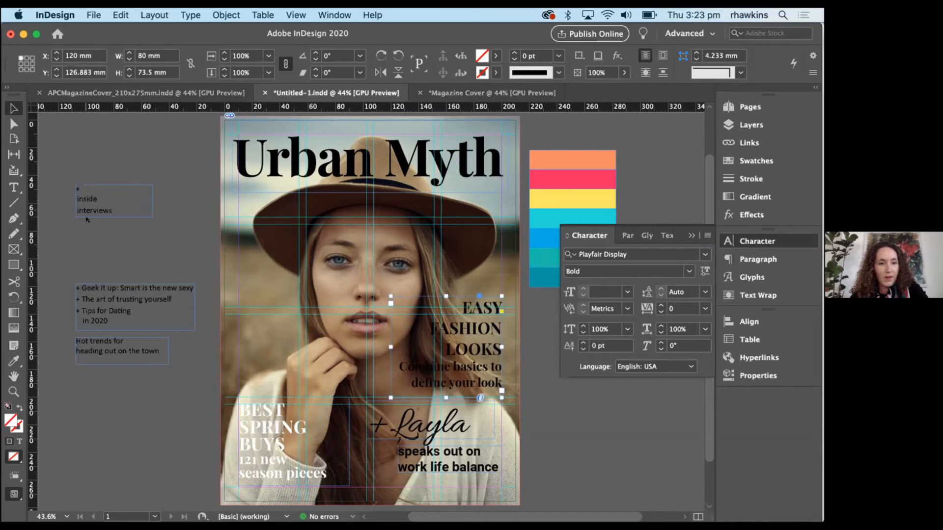
Place the "+ inside interviews" frame on the cover beside the model's face, at about X 8, Y 104 mm, and set its text to 24 pt.
{"action": "left_click_drag", "start_coordinate": [81, 208], "coordinate": [241, 288]}
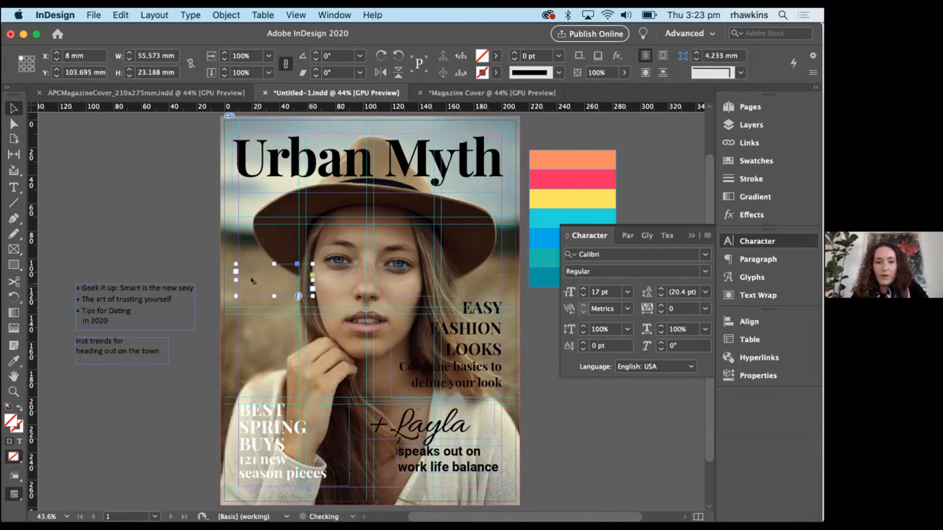
{"action": "left_click", "coordinate": [583, 289]}
{"action": "left_click", "coordinate": [583, 289]}
{"action": "left_click", "coordinate": [583, 289]}
{"action": "left_click", "coordinate": [583, 289]}
{"action": "left_click", "coordinate": [583, 289]}
{"action": "left_click", "coordinate": [583, 289]}
{"action": "left_click", "coordinate": [583, 289]}
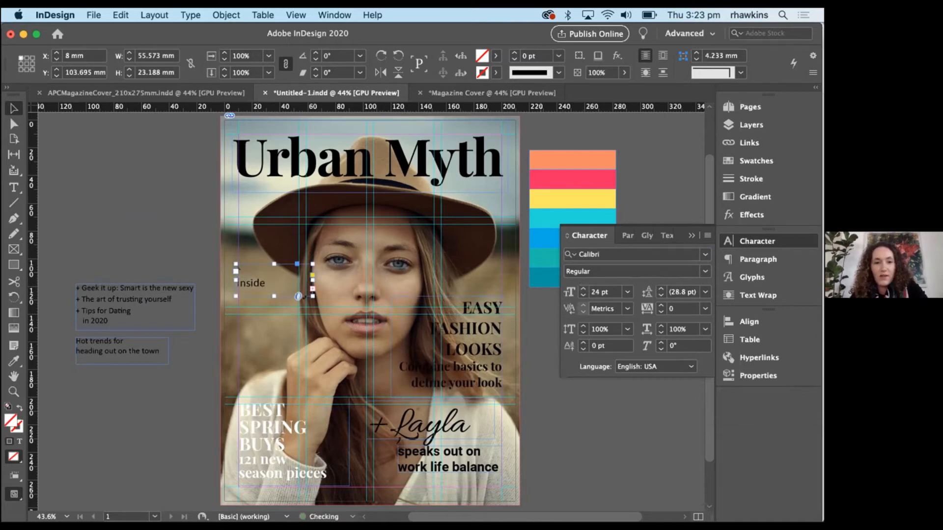
Enlarge the "+ inside interviews" frame to about 62 by 49 mm and set its text in Playfair Display Bold.
{"action": "left_click_drag", "start_coordinate": [313, 296], "coordinate": [321, 332]}
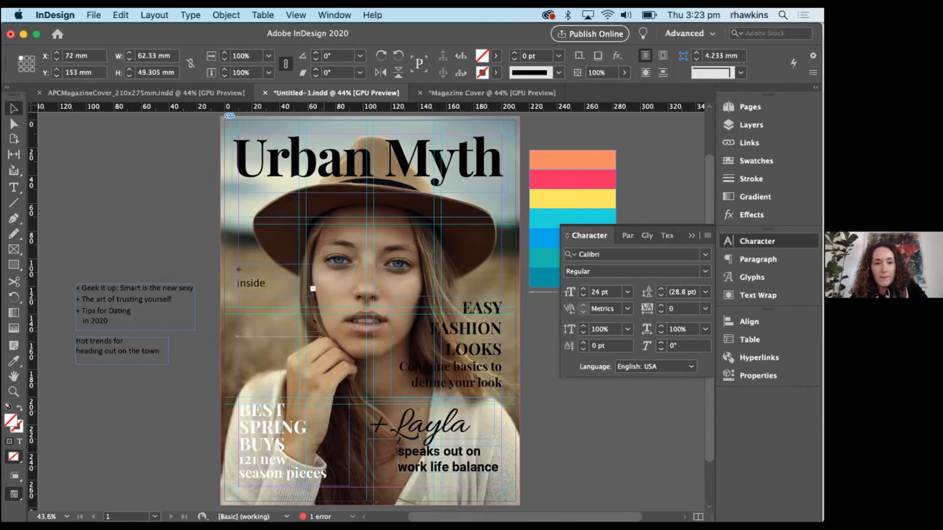
{"action": "double_click", "coordinate": [240, 280]}
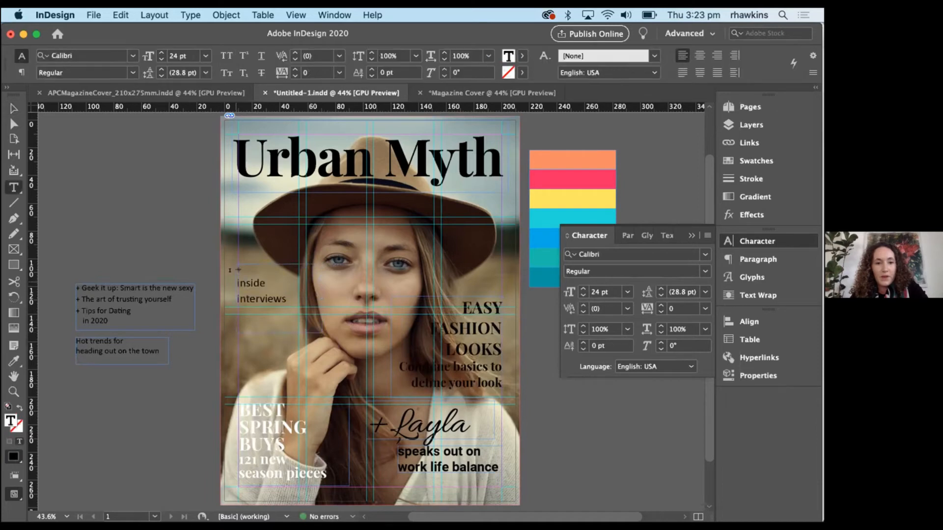
{"action": "key", "text": "super+a"}
{"action": "left_click", "coordinate": [589, 254]}
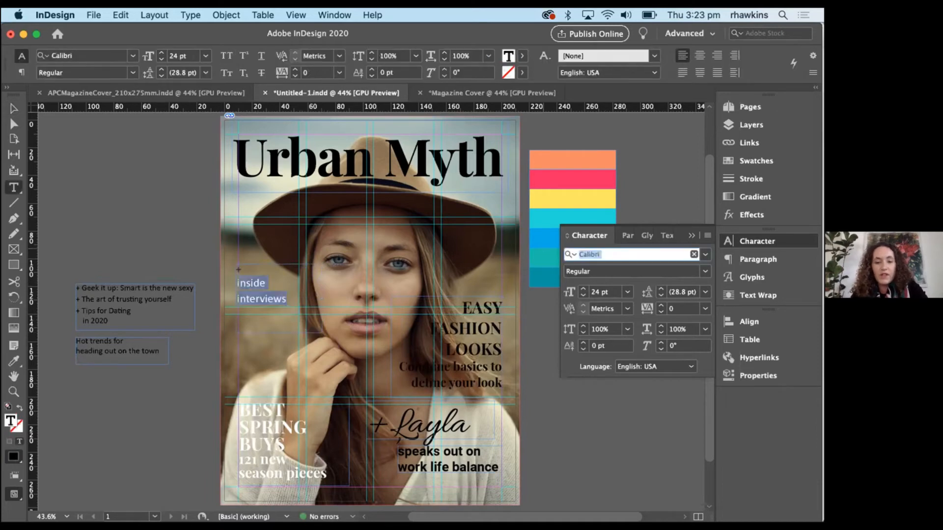
{"action": "type", "text": "play"}
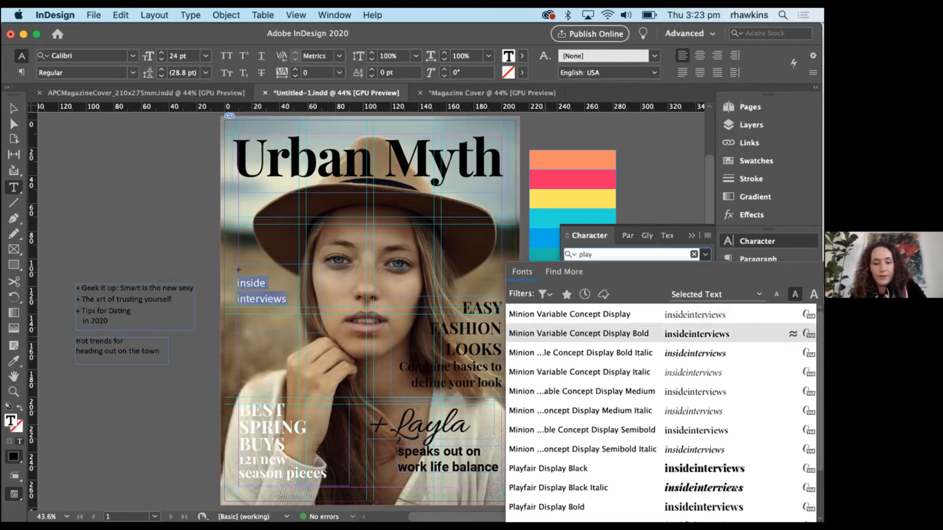
{"action": "type", "text": "fai"}
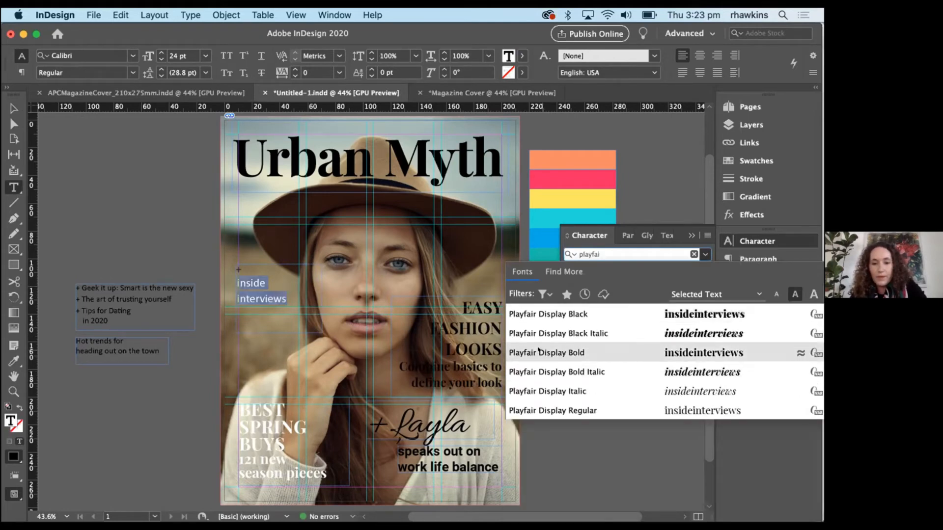
{"action": "left_click", "coordinate": [539, 352]}
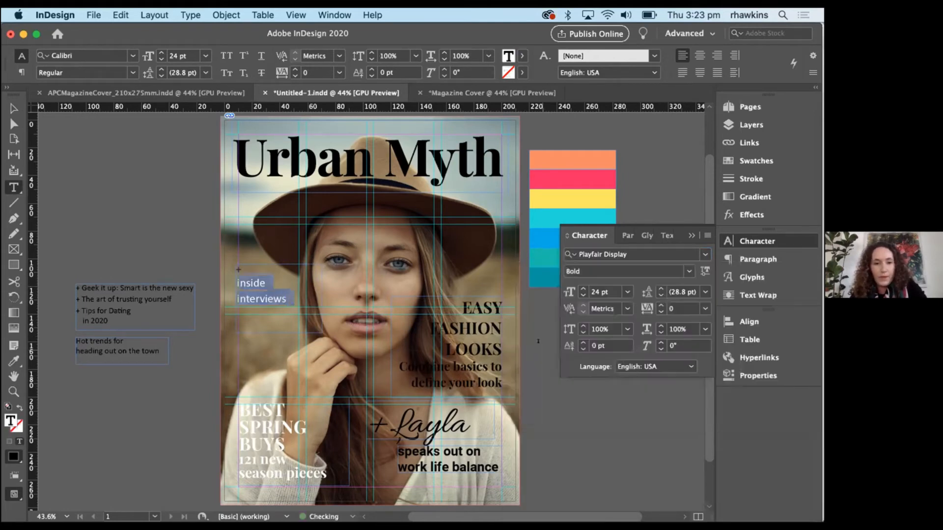
Set the "+" character of the "+ inside interviews" text in Roboto Black.
{"action": "left_click", "coordinate": [600, 252]}
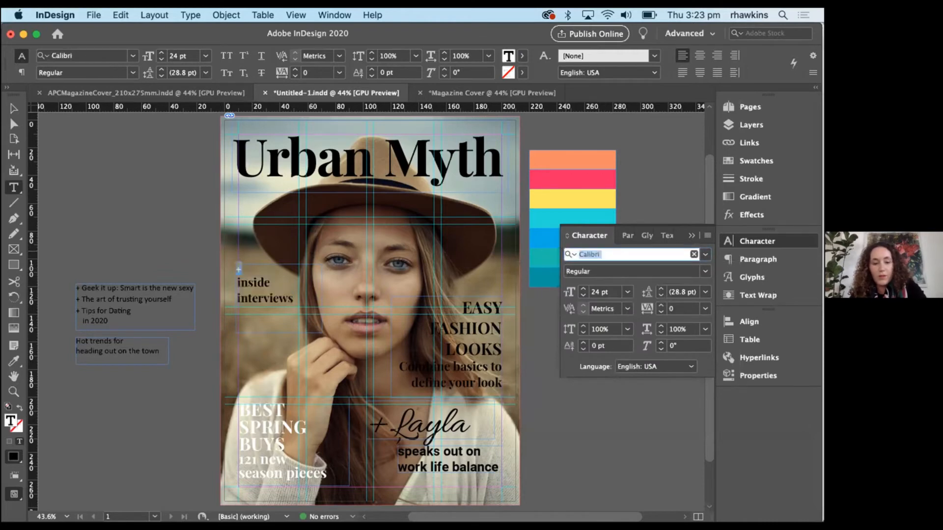
{"action": "type", "text": "robto"}
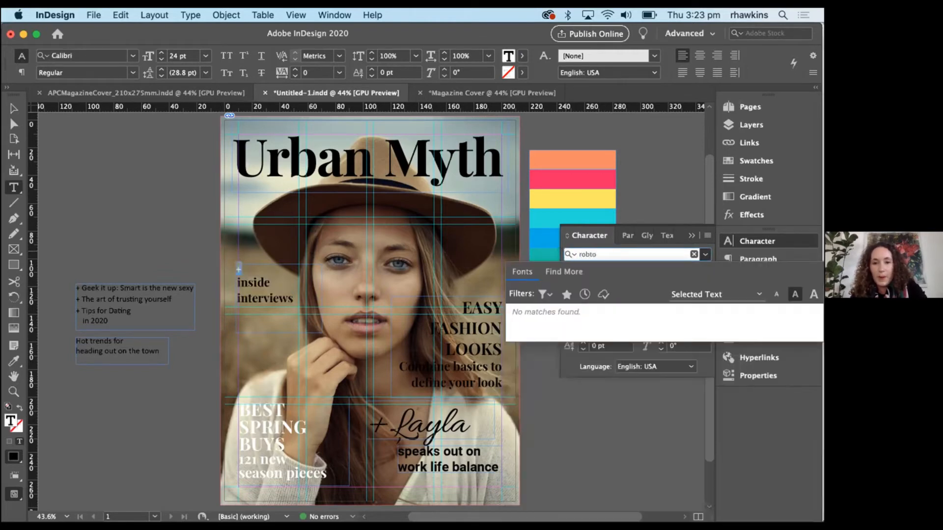
{"action": "key", "text": "BackSpace"}
{"action": "key", "text": "BackSpace"}
{"action": "type", "text": "oto"}
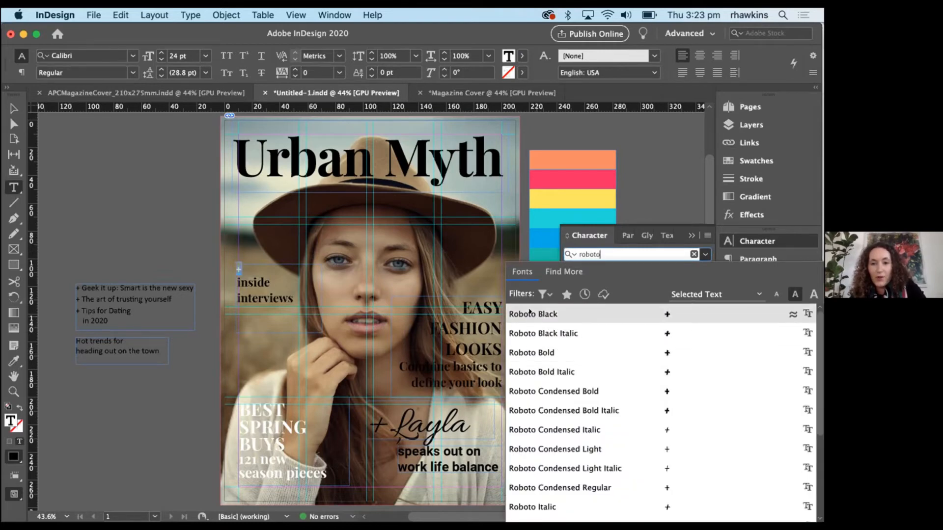
{"action": "left_click", "coordinate": [558, 314]}
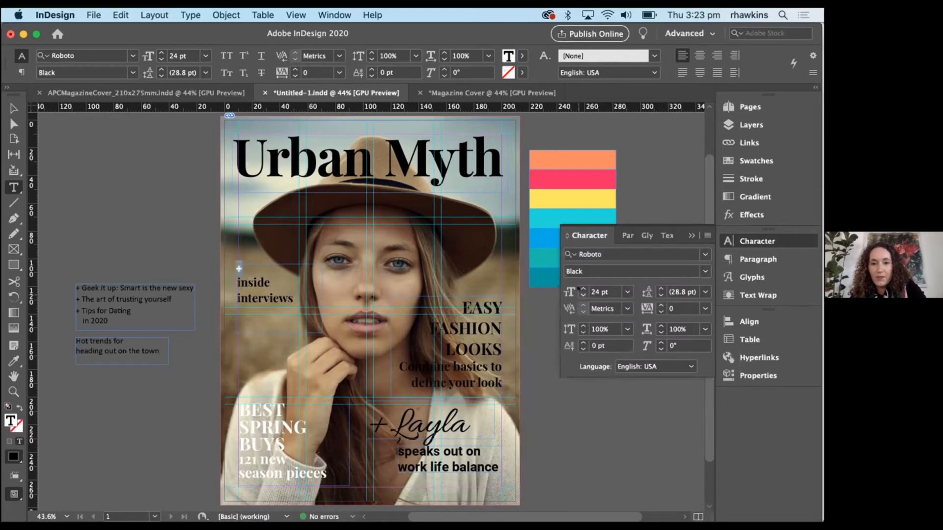
Enlarge the "+" above "inside interviews" to 111 pt.
{"action": "left_click", "coordinate": [580, 288]}
{"action": "left_click", "coordinate": [580, 289]}
{"action": "left_click", "coordinate": [580, 289]}
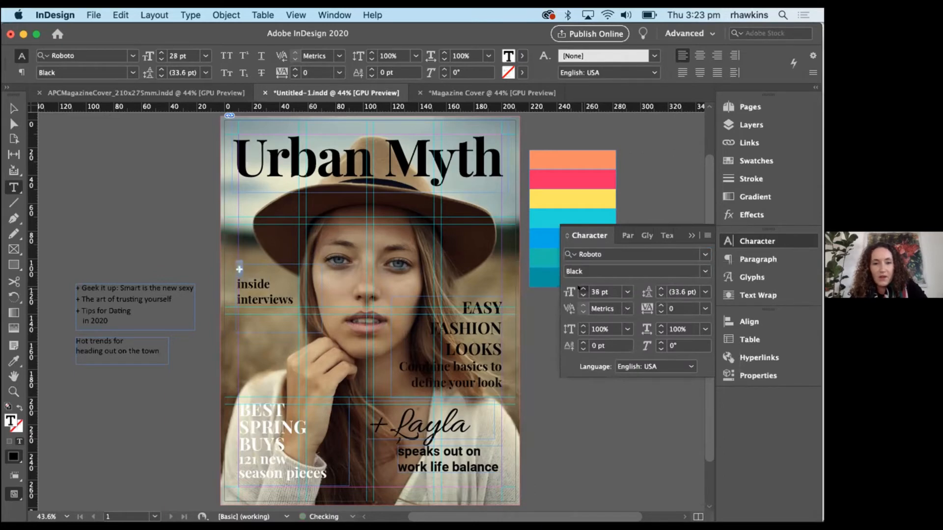
{"action": "left_click", "coordinate": [580, 288]}
{"action": "left_click", "coordinate": [580, 288]}
{"action": "left_click", "coordinate": [580, 289]}
{"action": "left_click", "coordinate": [580, 288]}
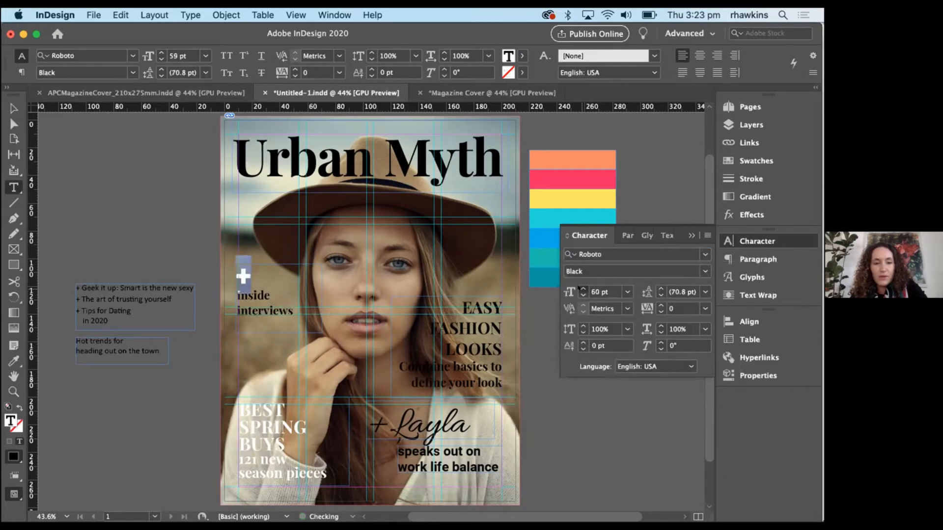
{"action": "left_click", "coordinate": [580, 289]}
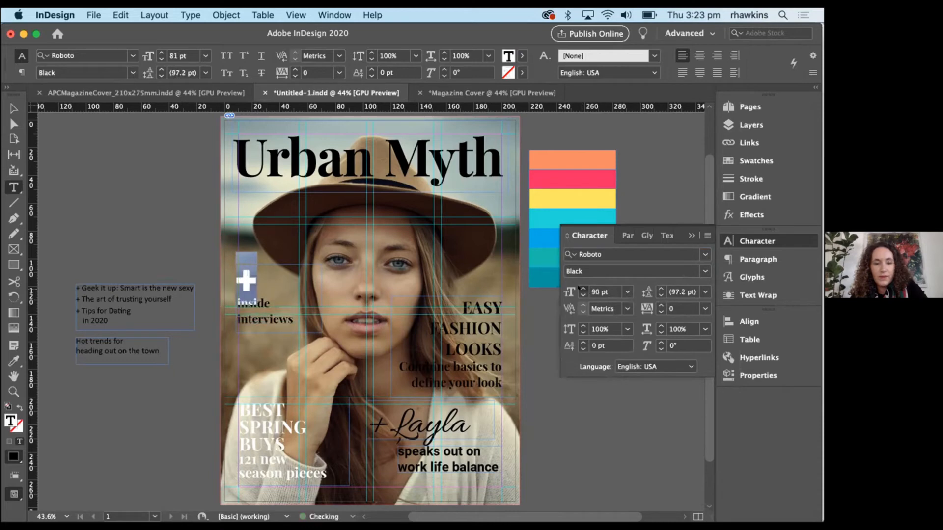
{"action": "left_click", "coordinate": [580, 289]}
{"action": "left_click", "coordinate": [580, 289]}
{"action": "left_click", "coordinate": [580, 289]}
{"action": "left_click", "coordinate": [580, 289]}
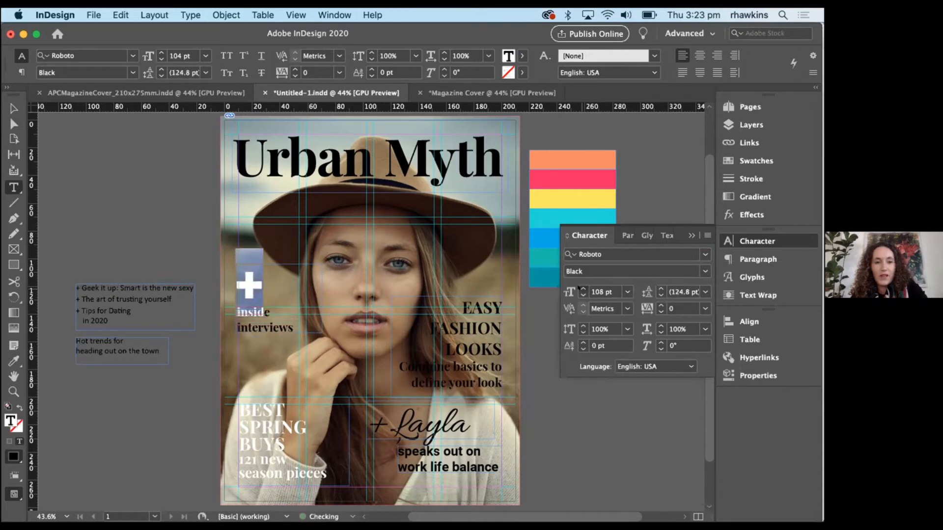
{"action": "left_click", "coordinate": [580, 289]}
{"action": "left_click", "coordinate": [582, 294]}
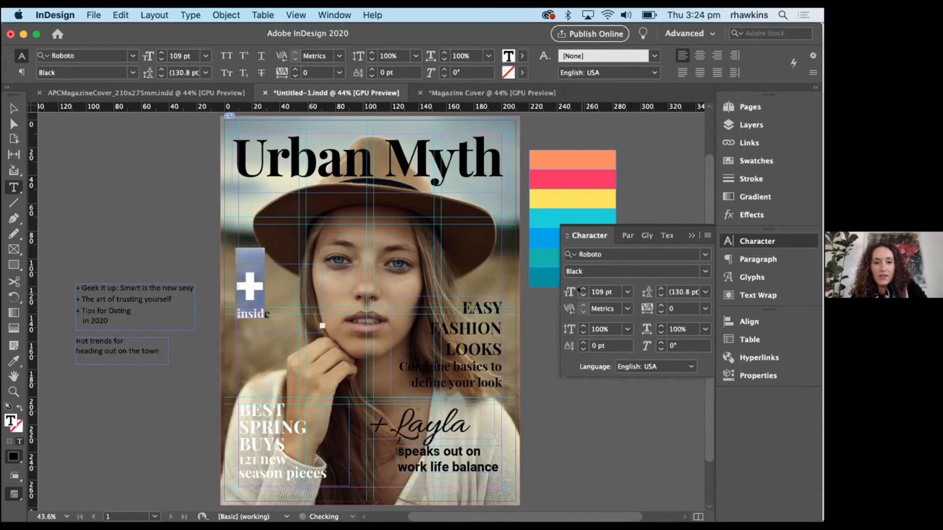
{"action": "left_click", "coordinate": [582, 295]}
{"action": "left_click", "coordinate": [580, 289]}
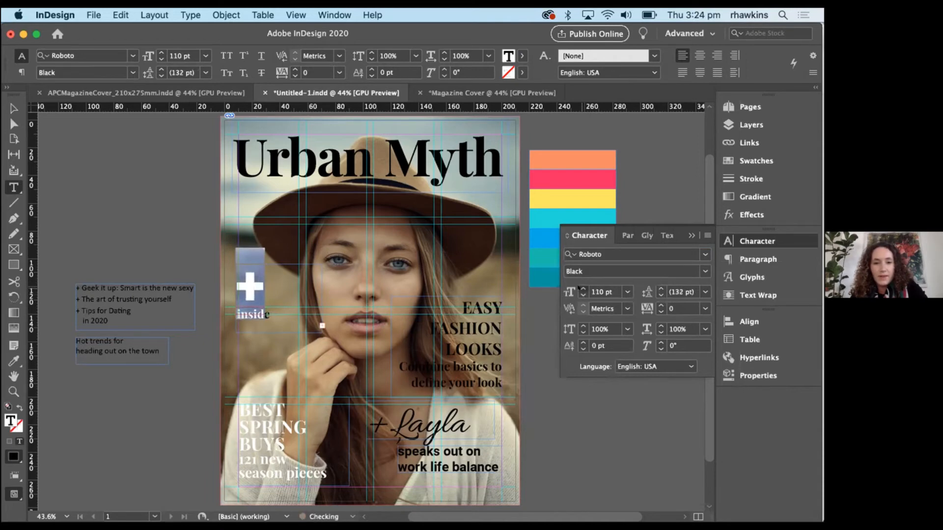
{"action": "left_click", "coordinate": [580, 289]}
{"action": "left_click", "coordinate": [580, 289]}
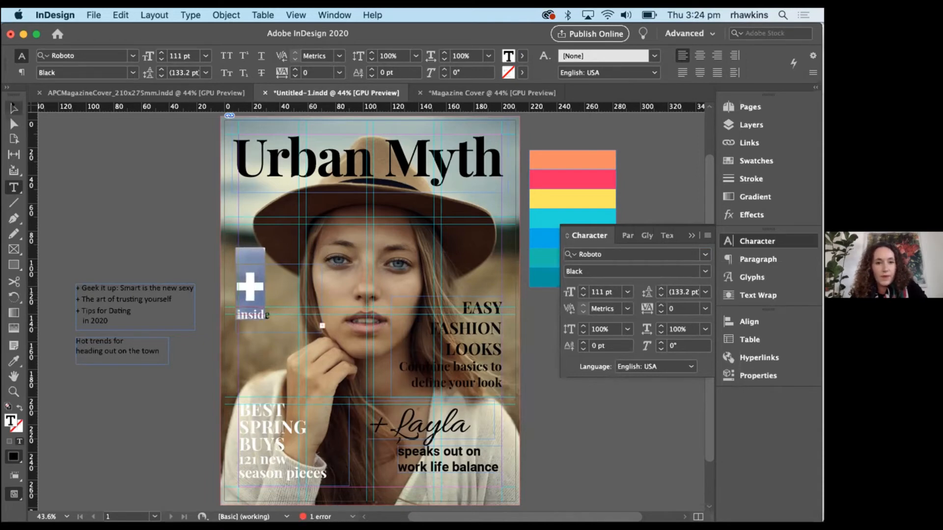
{"action": "key", "text": "Escape"}
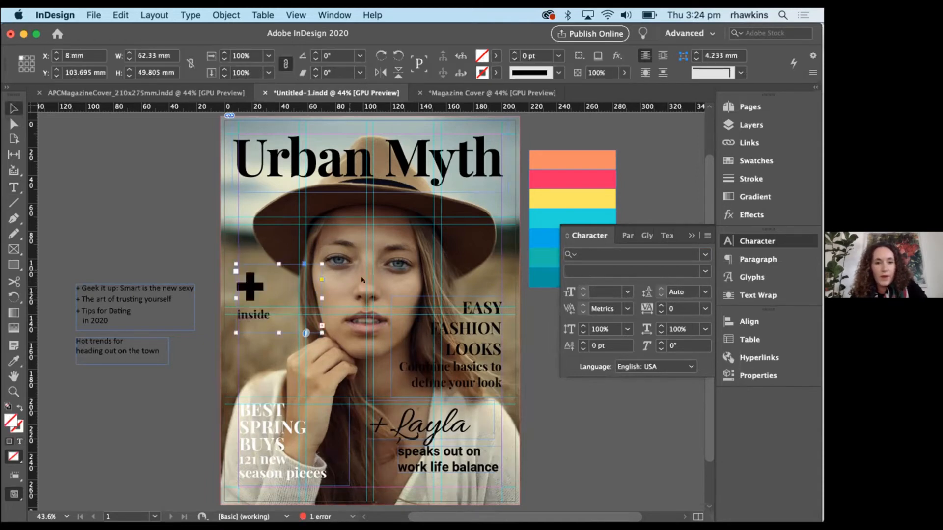
Centre the "+ inside interviews" text, resize its frame to about 46 by 60 mm and nudge it sideways to about X 7.3 mm.
{"action": "left_click", "coordinate": [742, 259]}
{"action": "left_click", "coordinate": [581, 255]}
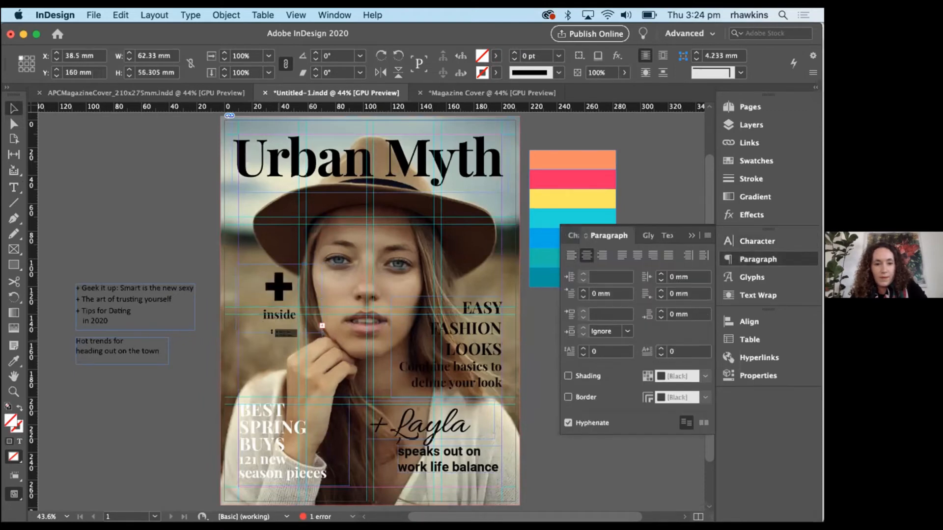
{"action": "double_click", "coordinate": [279, 333]}
{"action": "left_click_drag", "start_coordinate": [312, 298], "coordinate": [292, 299]}
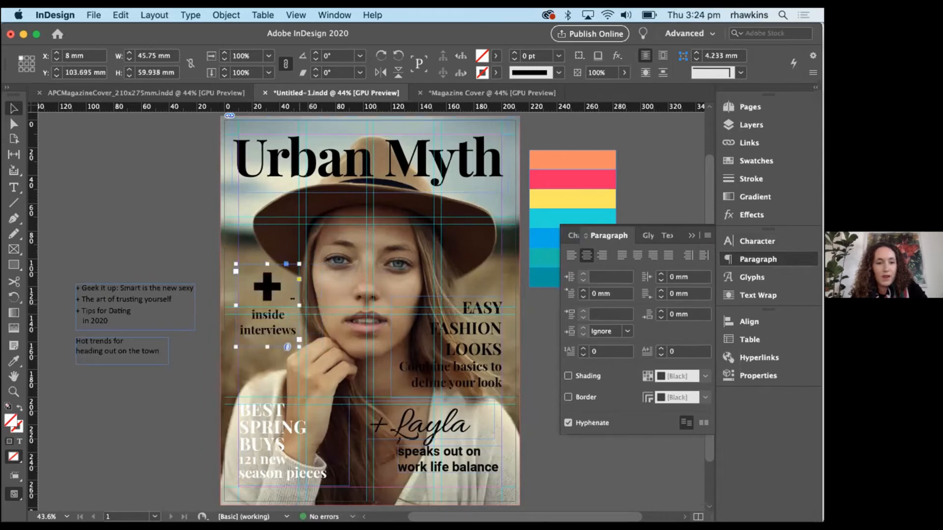
{"action": "key", "text": "Left"}
{"action": "key", "text": "Left"}
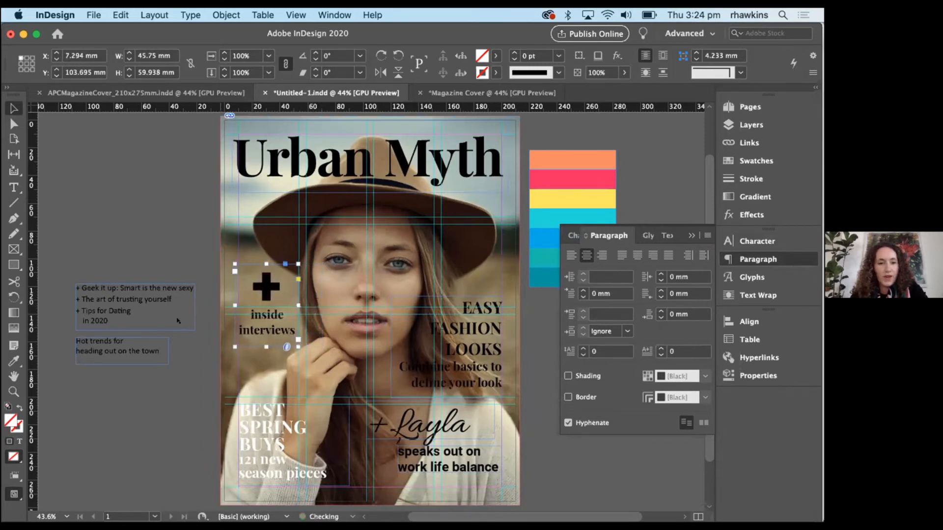
Place the "Geek it up" list frame below "inside interviews" at X 10, Y 157 mm and set it in Playfair Display Bold.
{"action": "left_click_drag", "start_coordinate": [126, 299], "coordinate": [291, 350]}
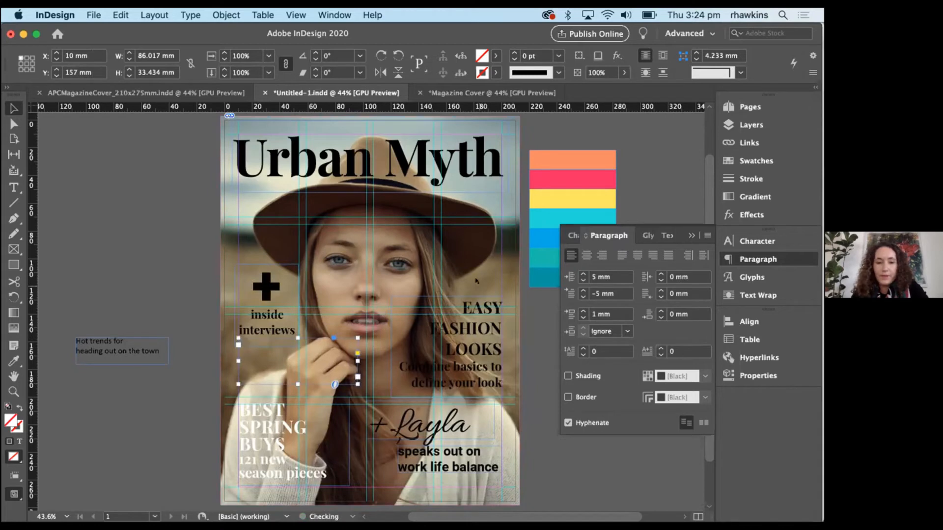
{"action": "left_click", "coordinate": [573, 235]}
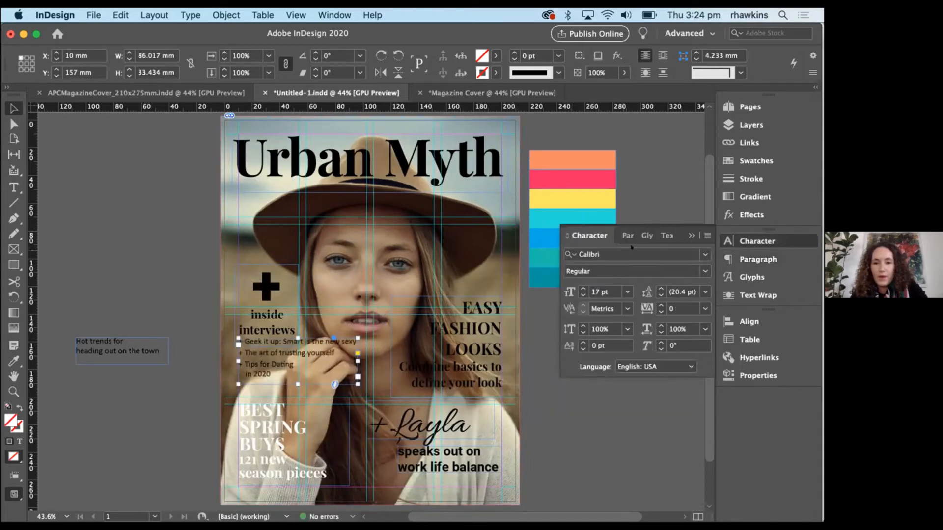
{"action": "left_click", "coordinate": [682, 251]}
{"action": "type", "text": "play"}
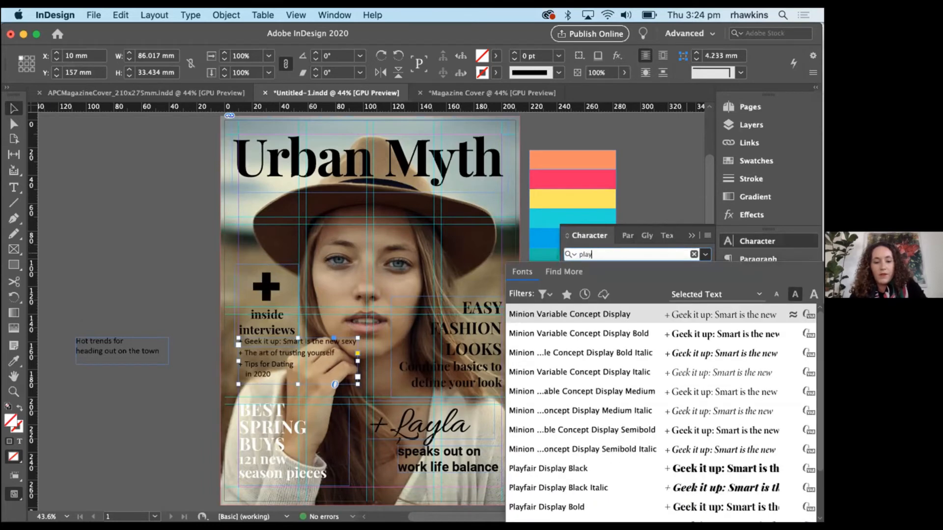
{"action": "type", "text": "fair"}
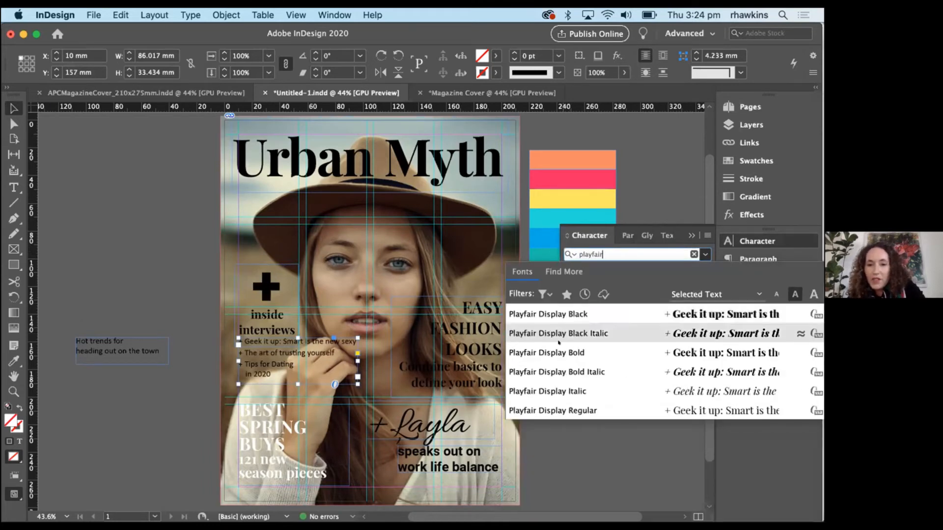
{"action": "left_click", "coordinate": [559, 349]}
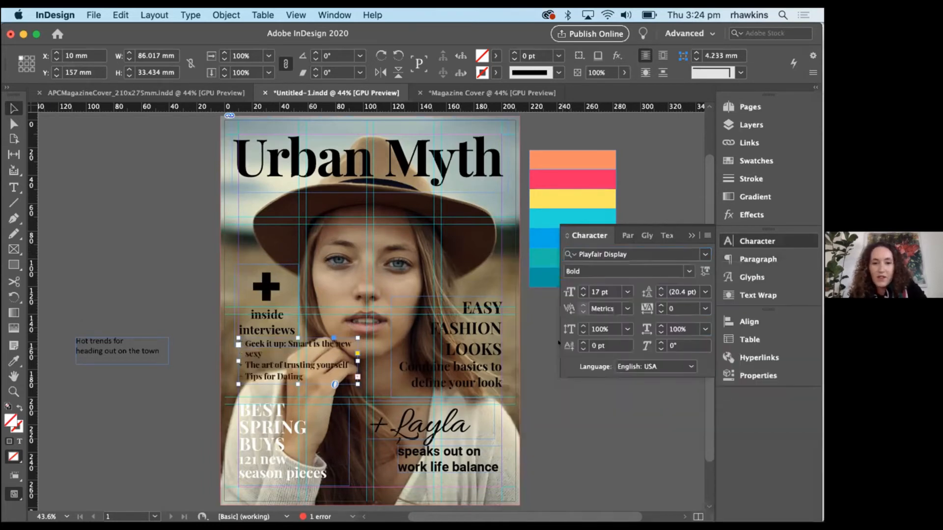
Set the "Geek it up" list text to 18 pt and resize its frame to about 62 by 48 mm.
{"action": "left_click", "coordinate": [582, 290]}
{"action": "left_click", "coordinate": [582, 289]}
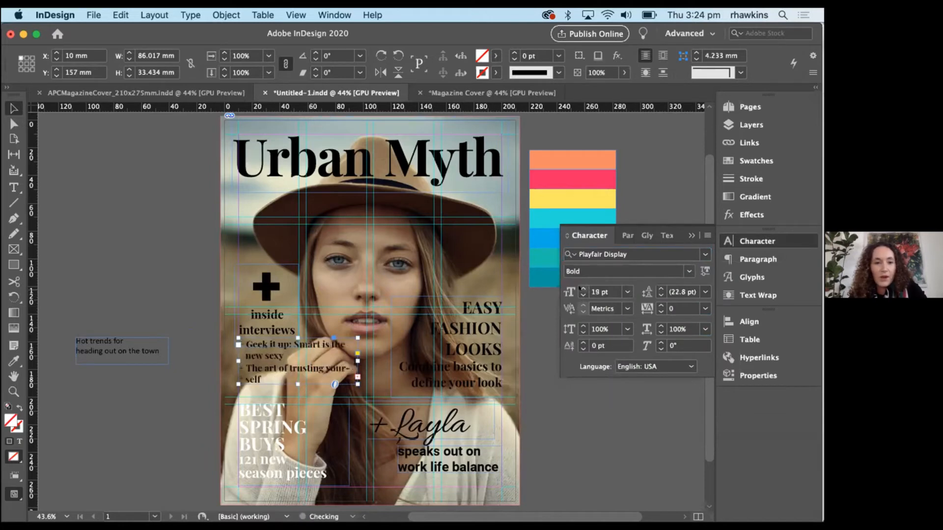
{"action": "left_click", "coordinate": [583, 290]}
{"action": "left_click", "coordinate": [583, 289]}
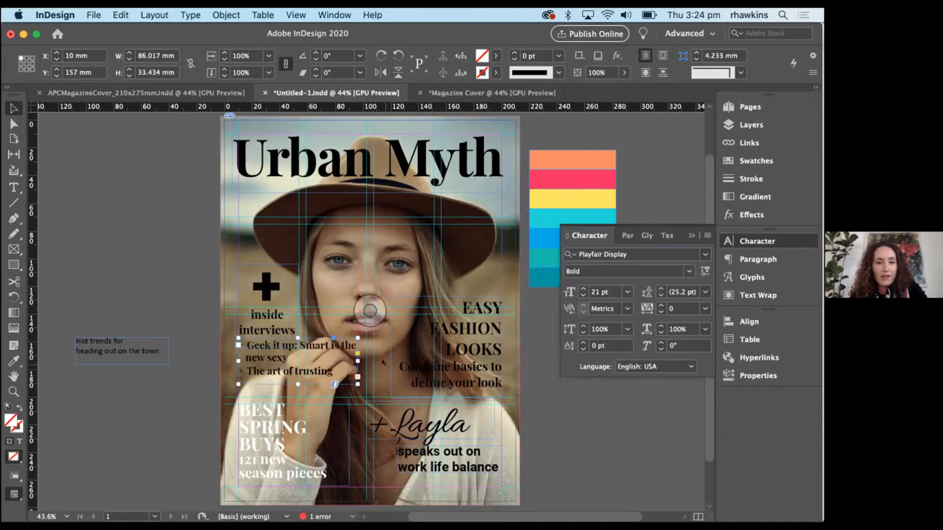
{"action": "left_click_drag", "start_coordinate": [357, 384], "coordinate": [337, 360]}
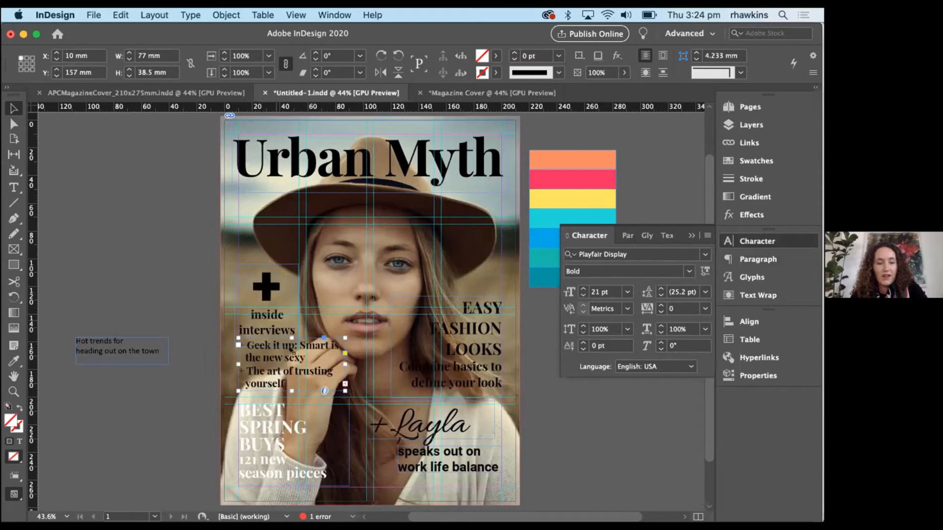
{"action": "left_click", "coordinate": [582, 289]}
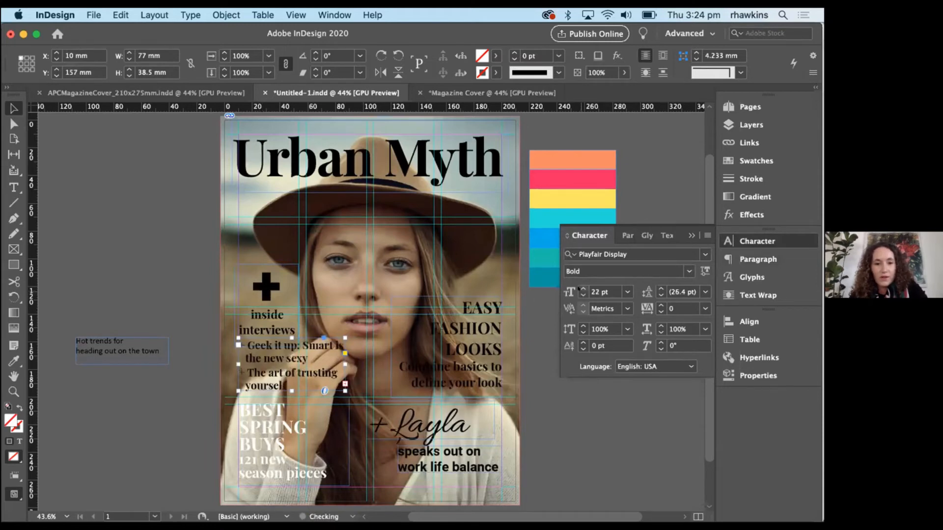
{"action": "left_click", "coordinate": [582, 294]}
{"action": "left_click", "coordinate": [583, 294]}
{"action": "left_click", "coordinate": [582, 294]}
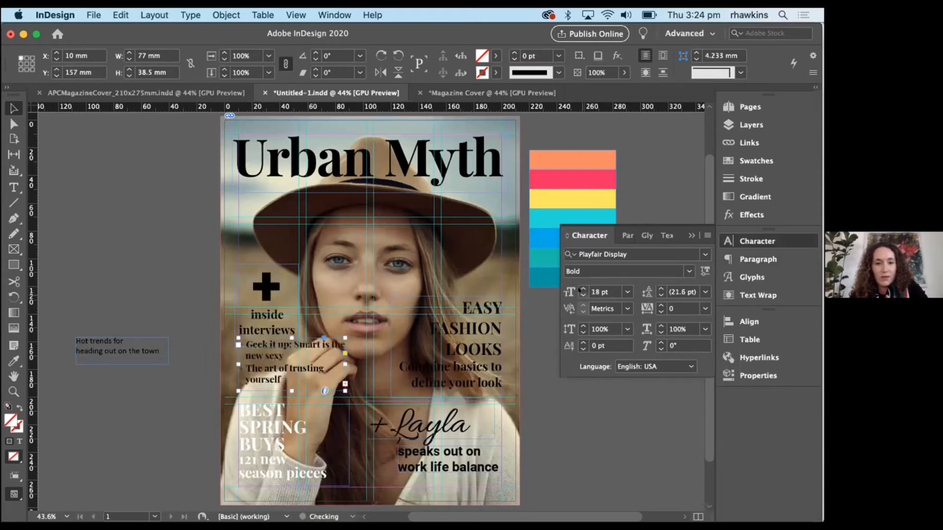
{"action": "left_click", "coordinate": [582, 294]}
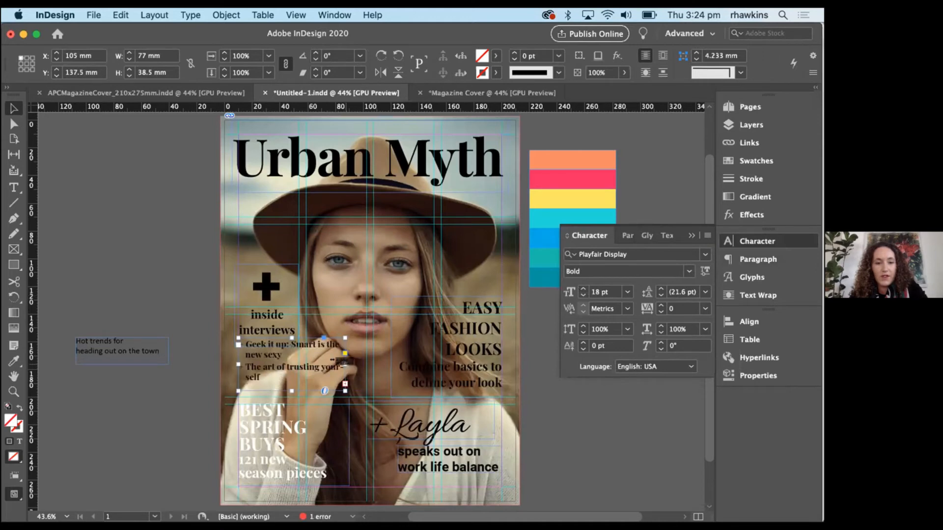
{"action": "left_click_drag", "start_coordinate": [345, 364], "coordinate": [325, 364]}
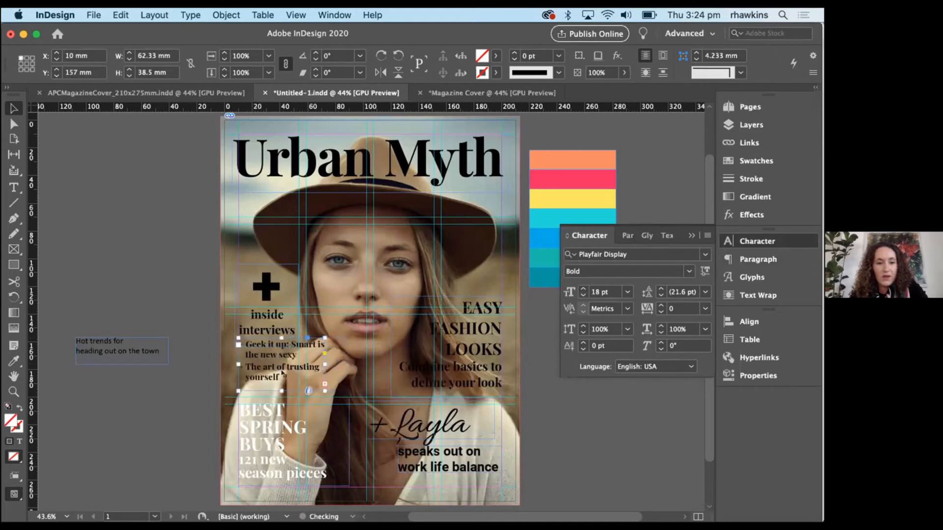
{"action": "left_click_drag", "start_coordinate": [281, 392], "coordinate": [281, 403]}
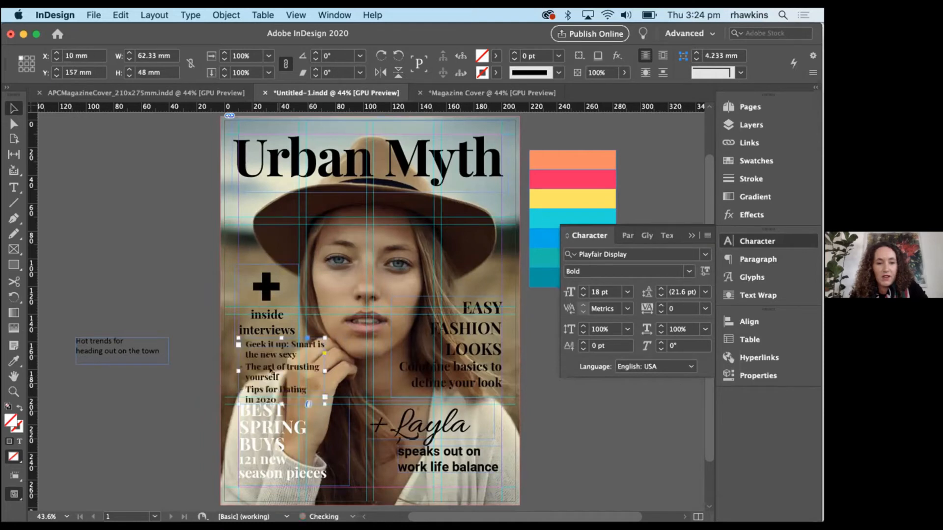
Move the "+ inside interviews" frame up to about Y 96 mm and the "Geek it up" list frame up to about Y 150 mm.
{"action": "left_click", "coordinate": [259, 280], "text": "shift"}
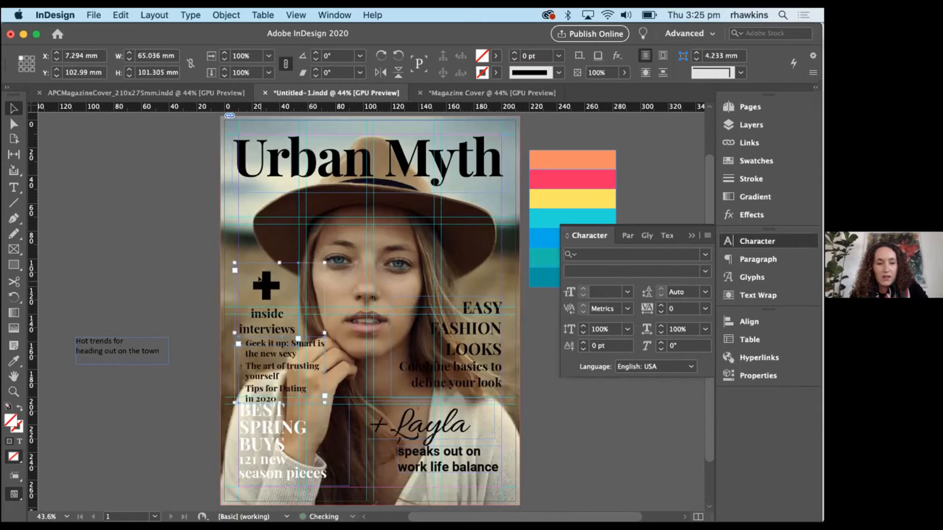
{"action": "key", "text": "Up"}
{"action": "key", "text": "Up"}
{"action": "key", "text": "Up"}
{"action": "key", "text": "Up"}
{"action": "key", "text": "Up"}
{"action": "key", "text": "Up"}
{"action": "key", "text": "Up"}
{"action": "key", "text": "Up"}
{"action": "key", "text": "Up"}
{"action": "key", "text": "Up"}
{"action": "key", "text": "Up"}
{"action": "key", "text": "Up"}
{"action": "key", "text": "Up"}
{"action": "key", "text": "Up"}
{"action": "key", "text": "Up"}
{"action": "key", "text": "Up"}
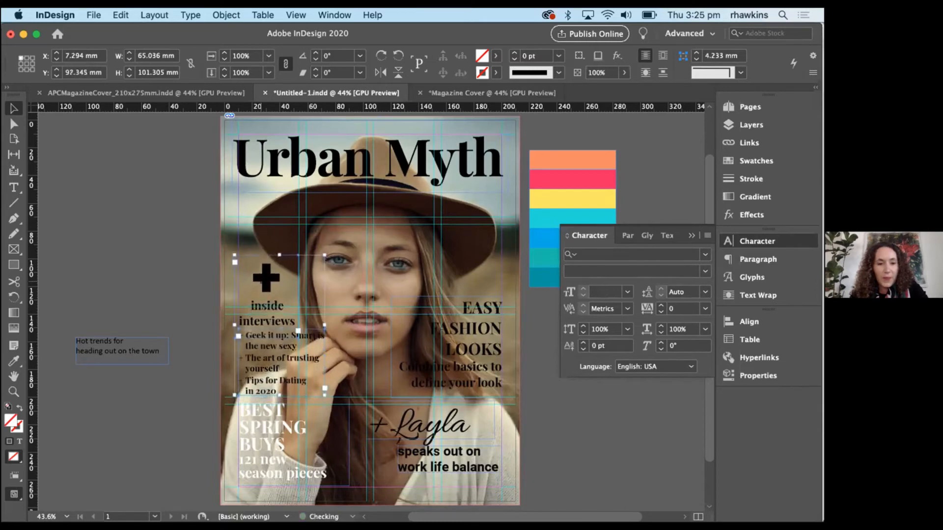
{"action": "left_click", "coordinate": [147, 276]}
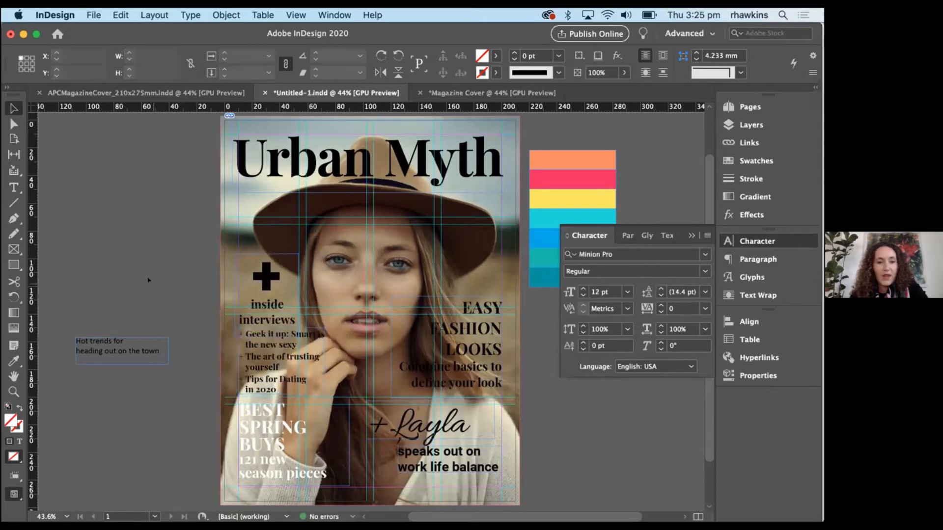
{"action": "left_click", "coordinate": [251, 359]}
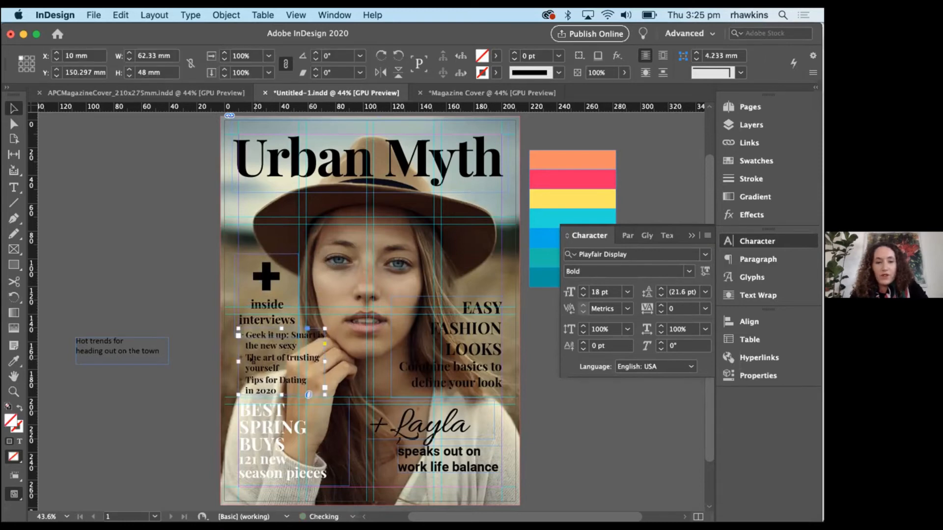
{"action": "left_click", "coordinate": [261, 279]}
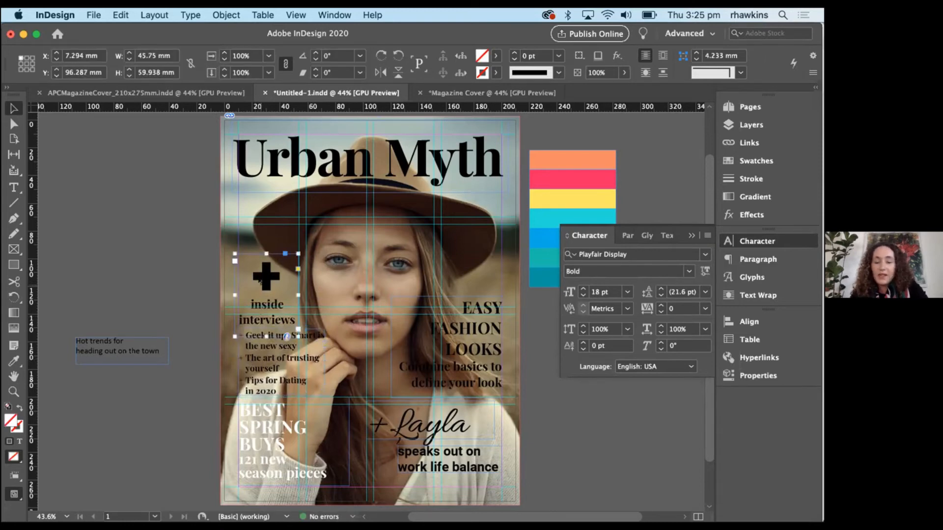
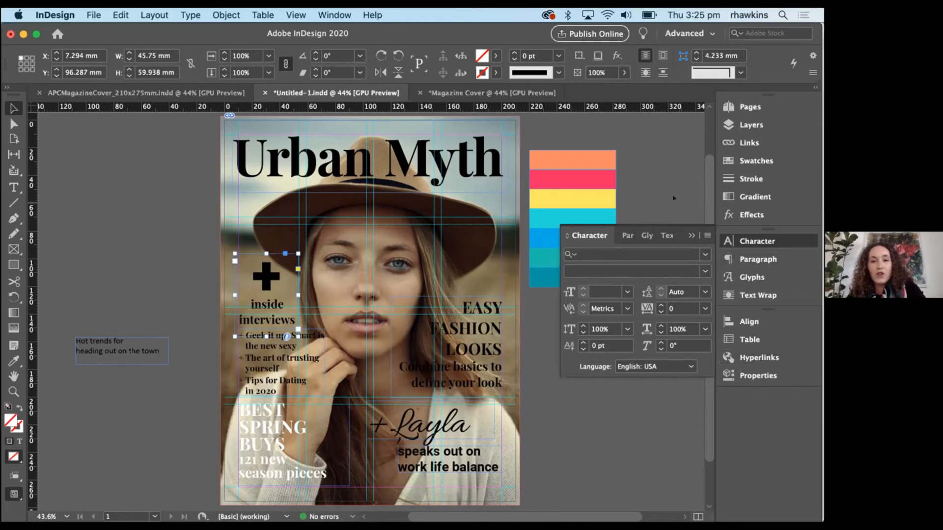
Show the swatches and sample colours from the palette strips beside the page with the Eyedropper.
{"action": "left_click", "coordinate": [568, 166]}
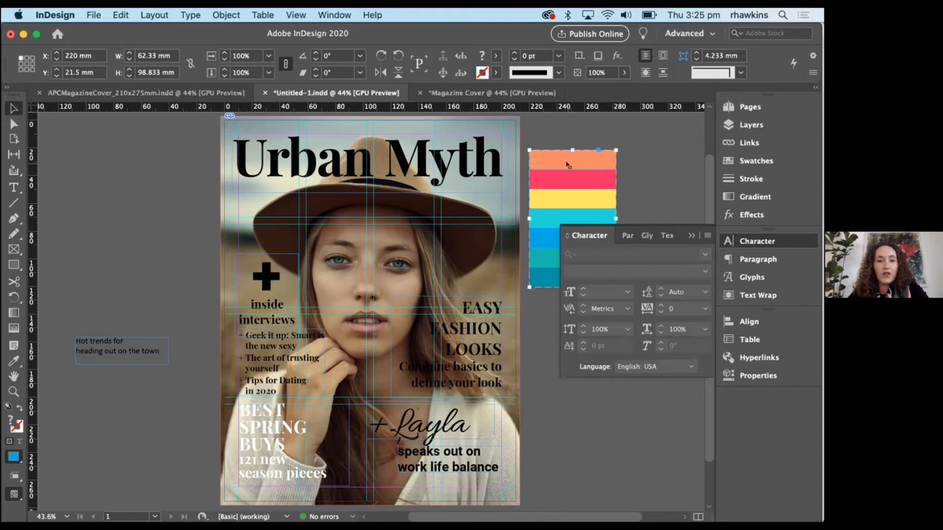
{"action": "left_click", "coordinate": [732, 157]}
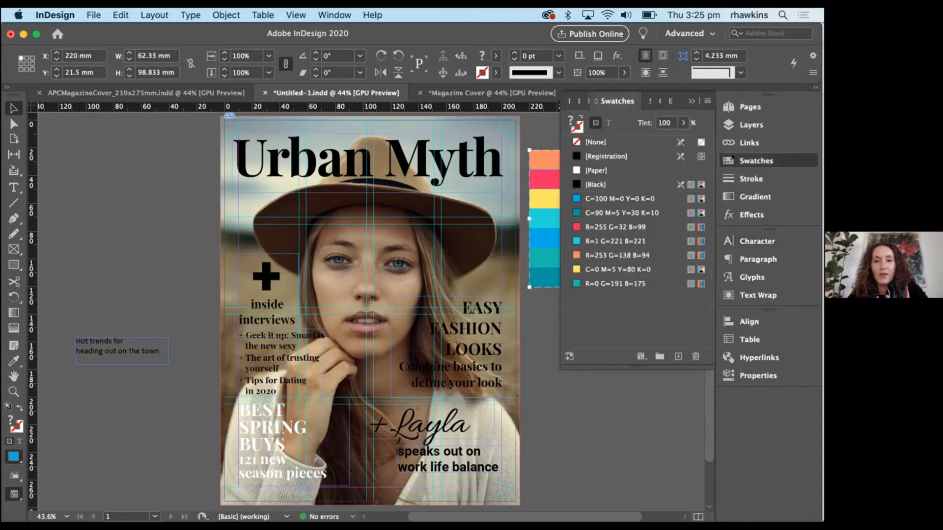
{"action": "left_click", "coordinate": [540, 157]}
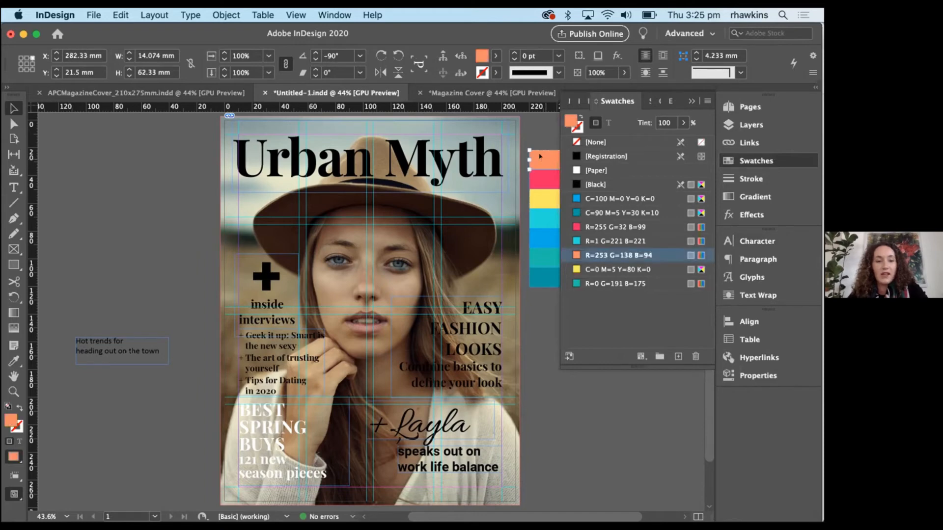
{"action": "left_click", "coordinate": [57, 299]}
{"action": "left_click", "coordinate": [14, 362]}
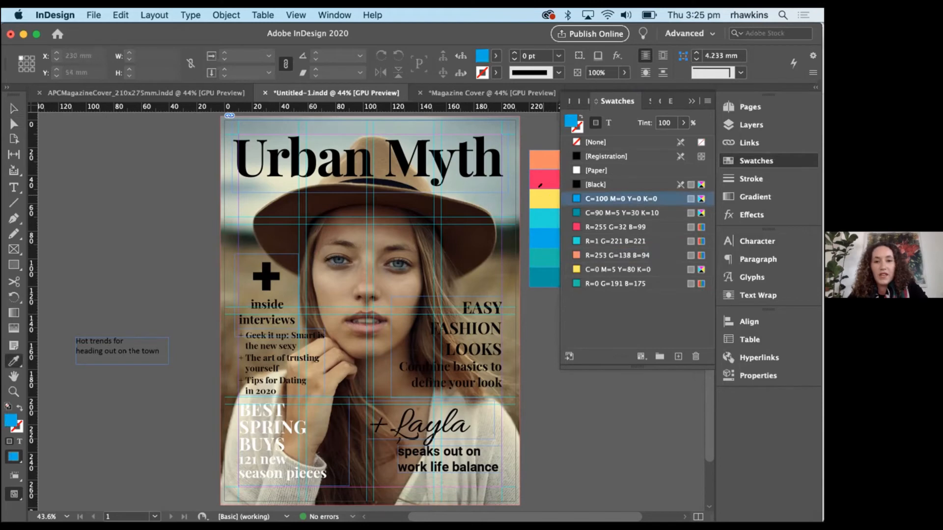
{"action": "left_click", "coordinate": [539, 190]}
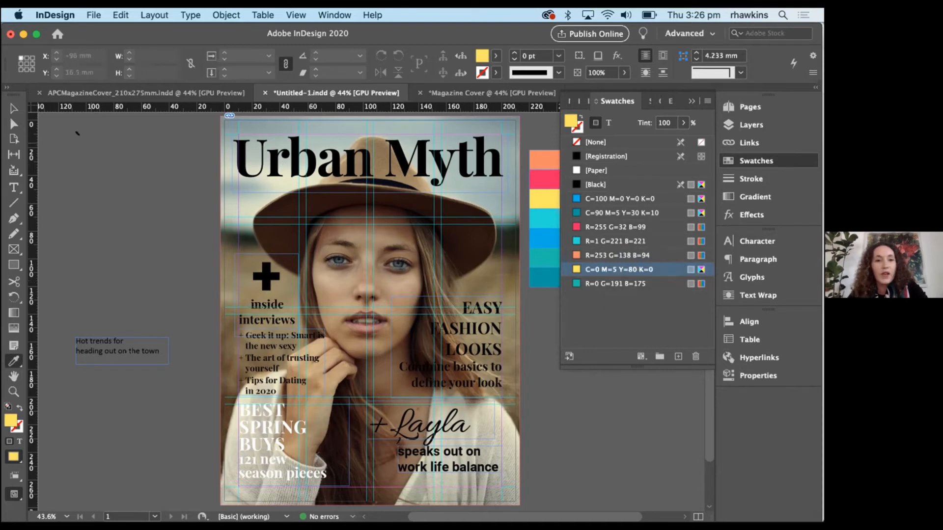
{"action": "left_click", "coordinate": [13, 109]}
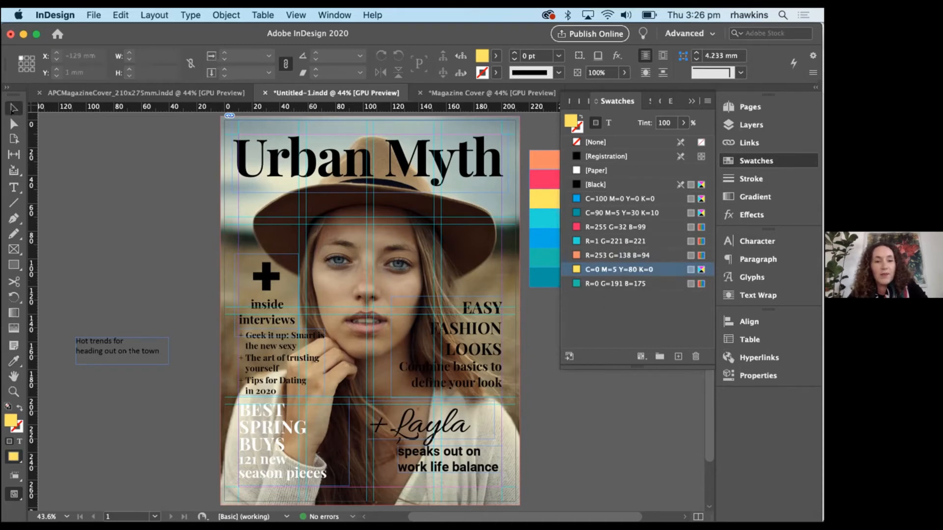
Colour the whole "Urban Myth" masthead text with the teal swatch C=90 M=5 Y=30 K=10.
{"action": "double_click", "coordinate": [250, 155]}
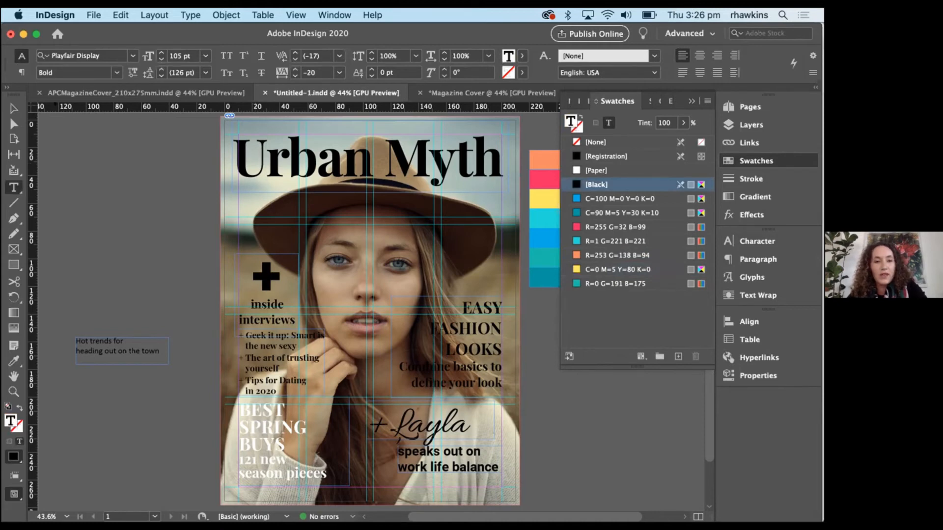
{"action": "key", "text": "Escape"}
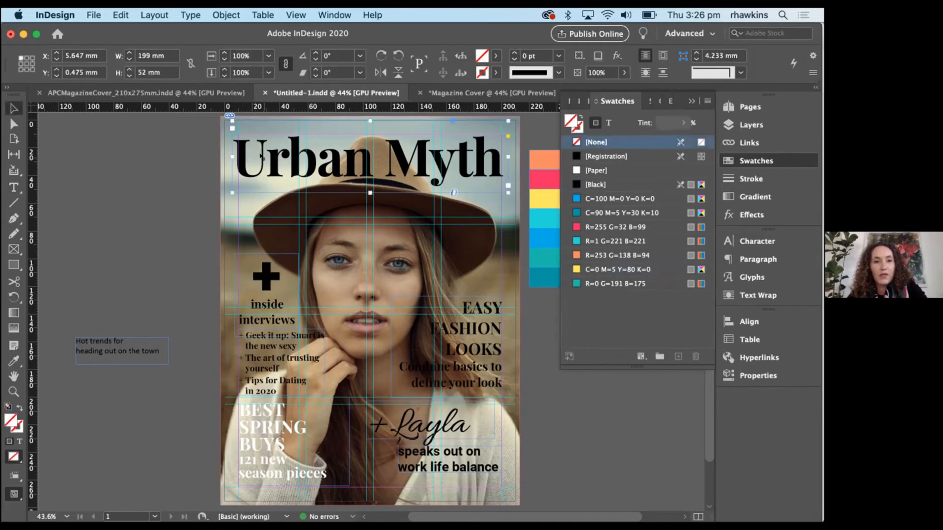
{"action": "double_click", "coordinate": [261, 147]}
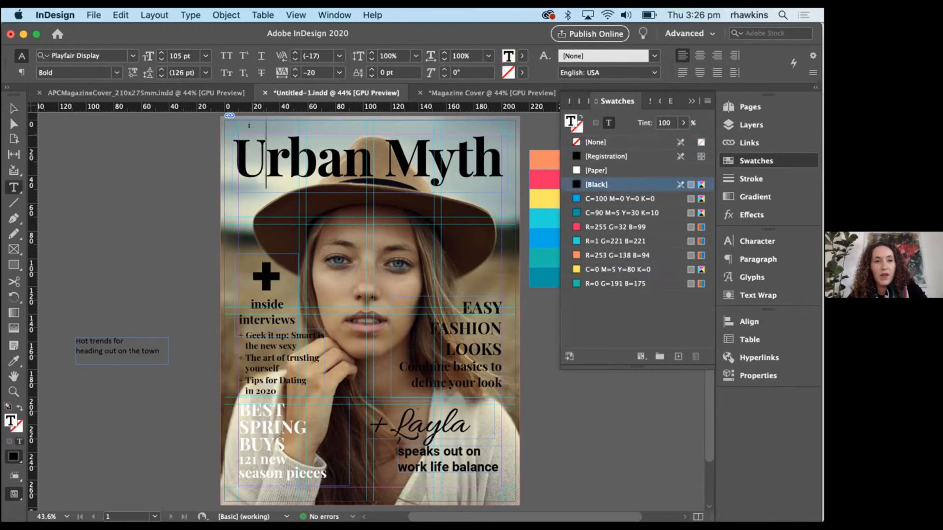
{"action": "left_click", "coordinate": [117, 18]}
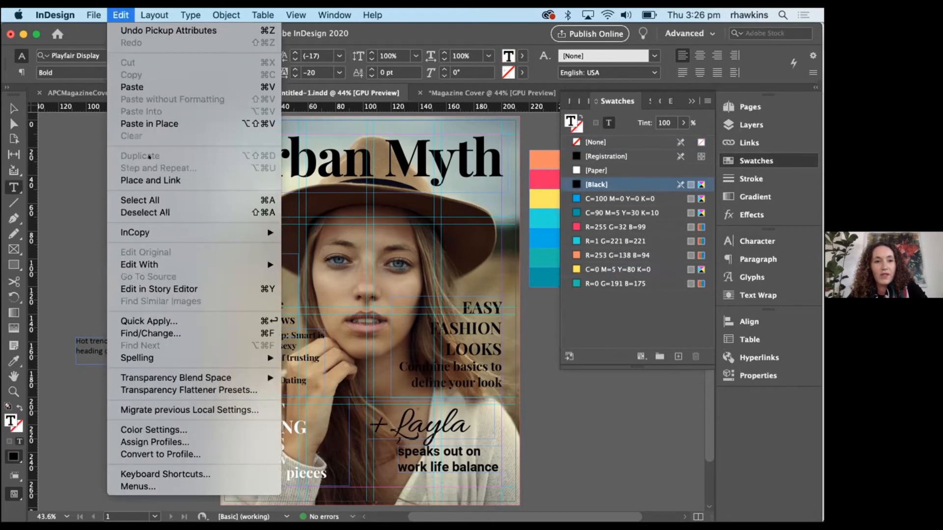
{"action": "left_click", "coordinate": [157, 200]}
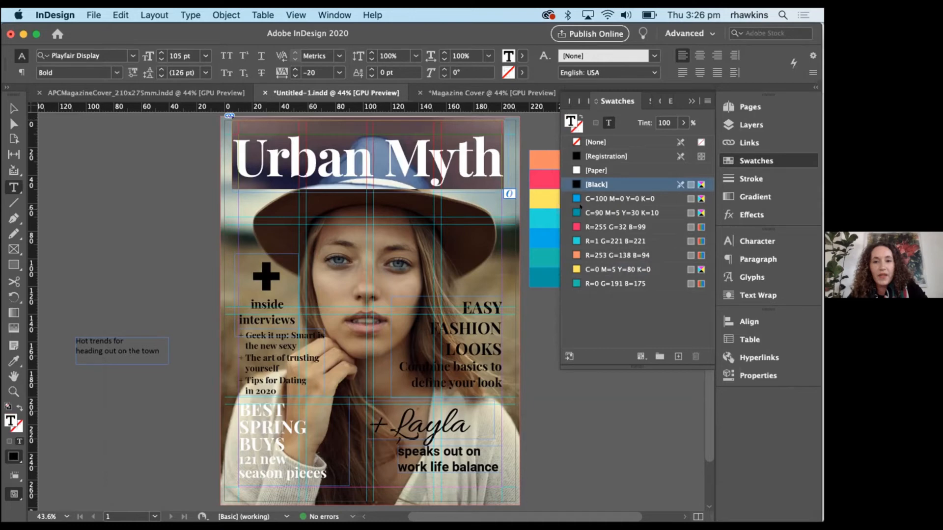
{"action": "left_click", "coordinate": [582, 212]}
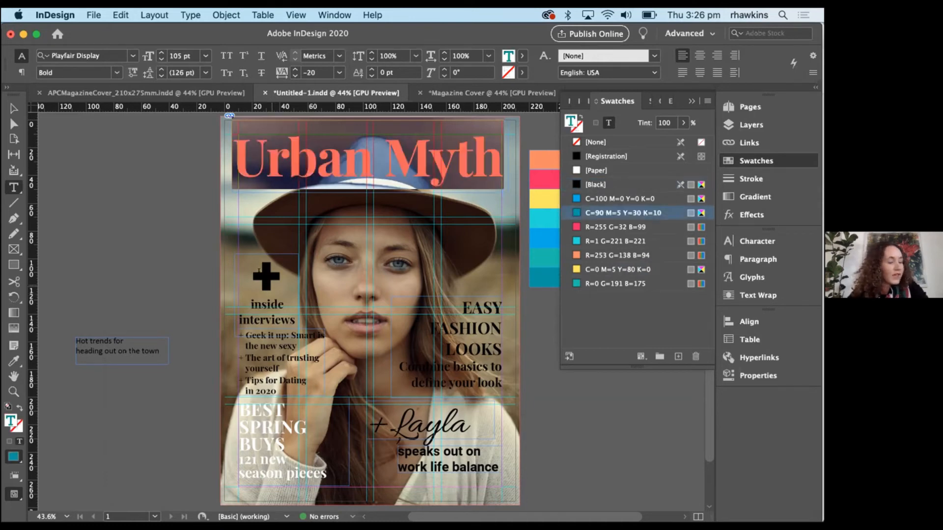
Colour the "+ inside interviews" text yellow (C=0 M=5 Y=80 K=0) and "BEST SPRING BUYS" teal (C=90 M=5 Y=30 K=10).
{"action": "left_click_drag", "start_coordinate": [258, 270], "coordinate": [291, 311]}
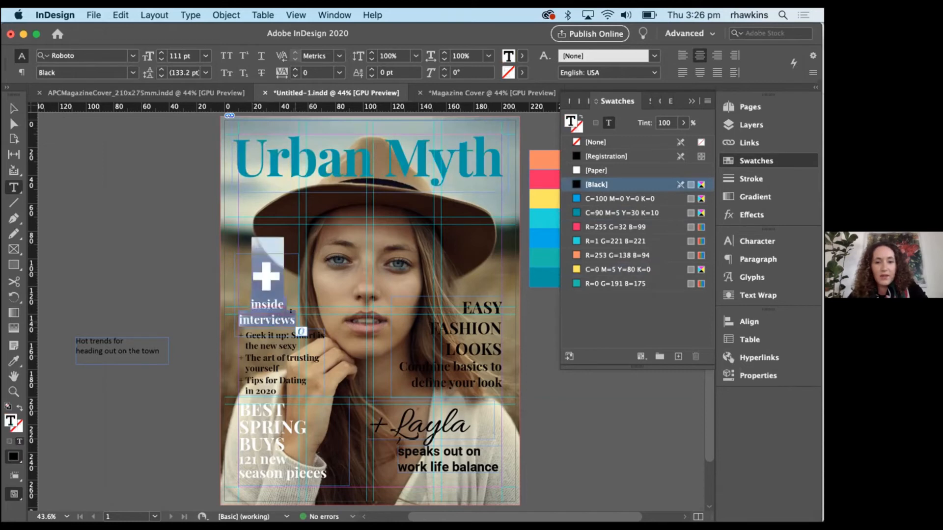
{"action": "left_click", "coordinate": [589, 270]}
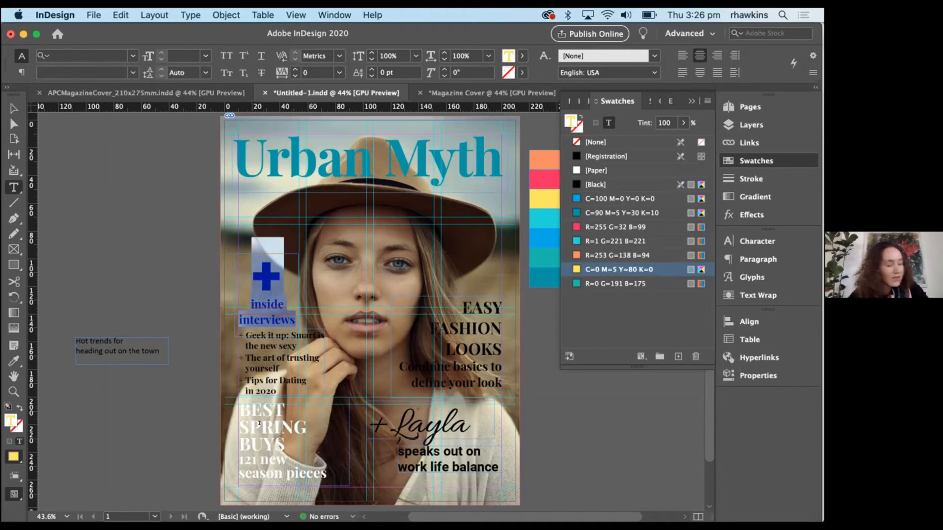
{"action": "left_click", "coordinate": [240, 403]}
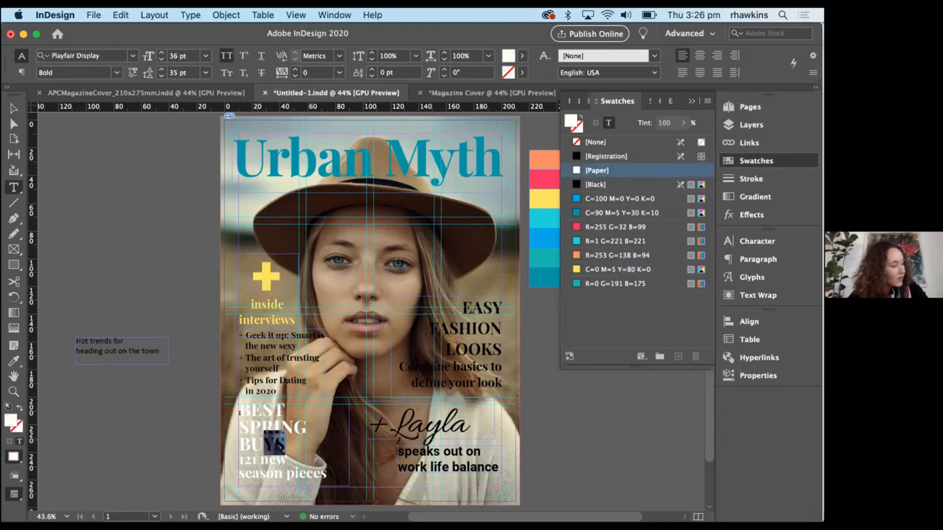
{"action": "left_click_drag", "start_coordinate": [239, 404], "coordinate": [295, 460]}
{"action": "left_click", "coordinate": [621, 213]}
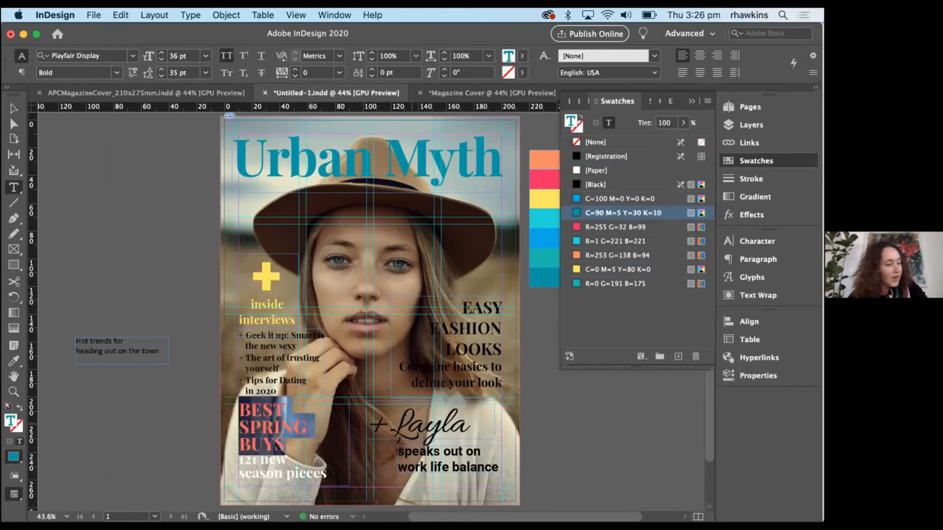
Fill the Allura script headline above "speaks out on work life balance" with the orange swatch R=253 G=138 B=94.
{"action": "left_click", "coordinate": [466, 414]}
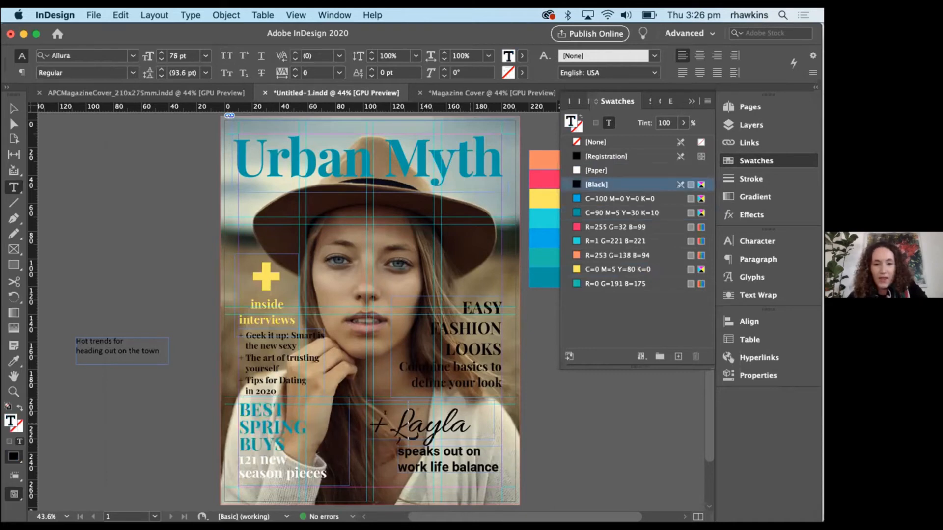
{"action": "left_click_drag", "start_coordinate": [470, 424], "coordinate": [369, 423]}
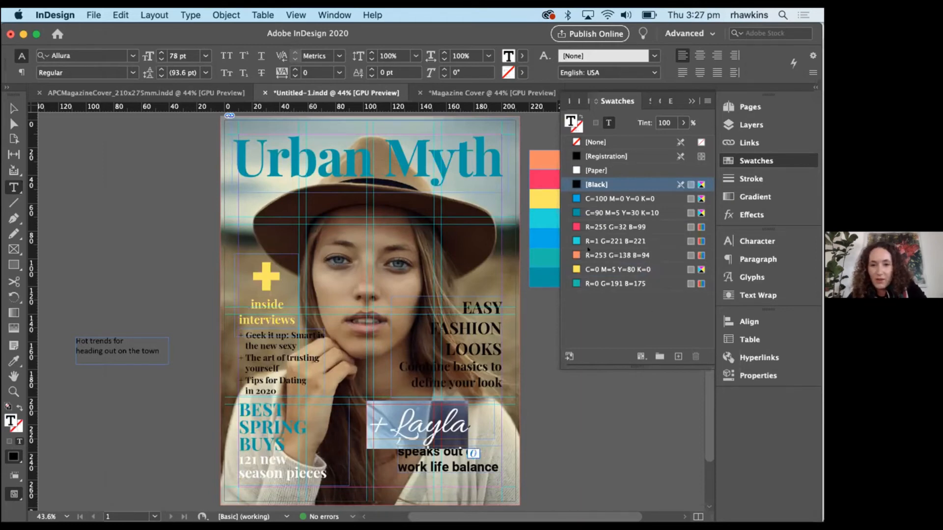
{"action": "left_click", "coordinate": [581, 250]}
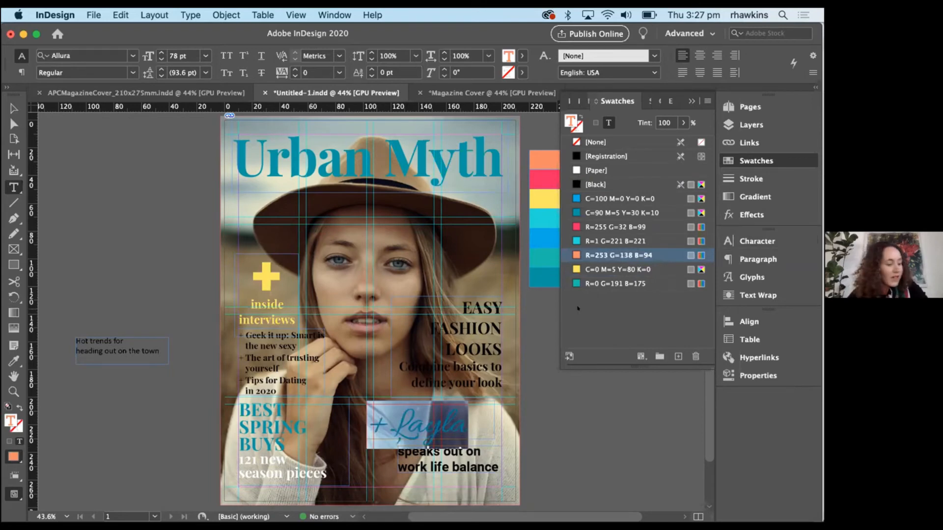
{"action": "left_click", "coordinate": [413, 423]}
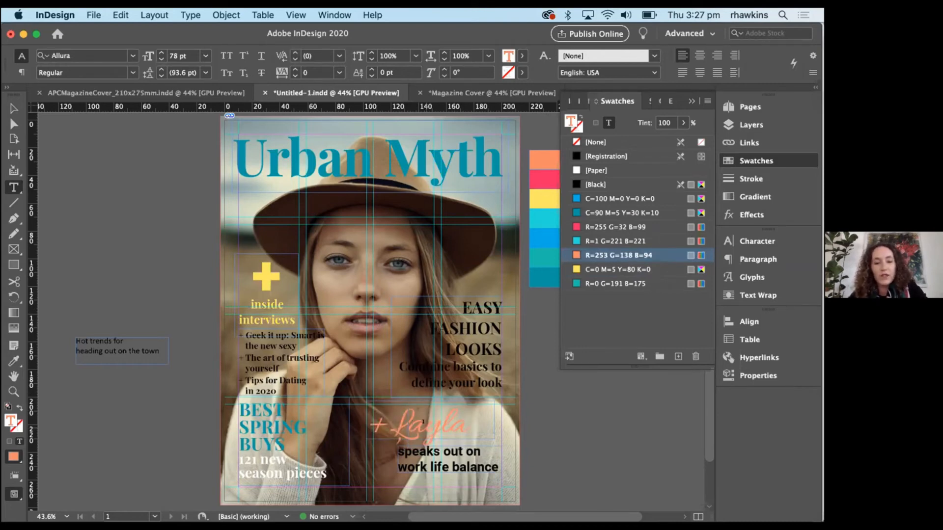
Thicken the entire script headline by applying the orange swatch R=253 G=138 B=94 to its text stroke as well as its fill.
{"action": "triple_click", "coordinate": [437, 422]}
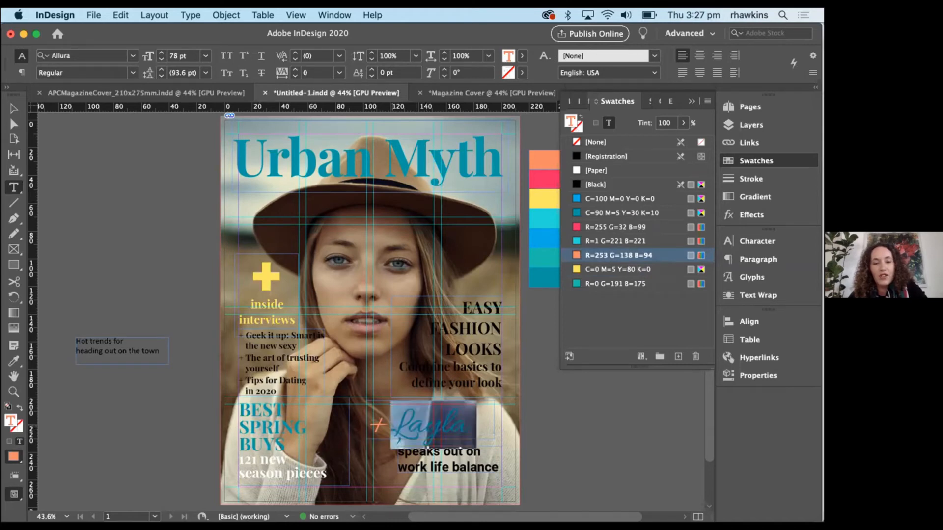
{"action": "left_click", "coordinate": [756, 241]}
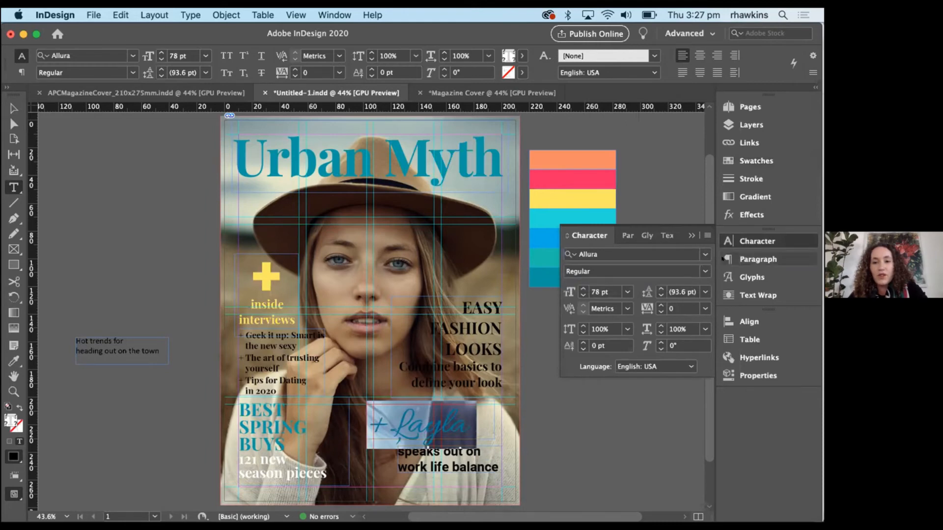
{"action": "left_click", "coordinate": [736, 157]}
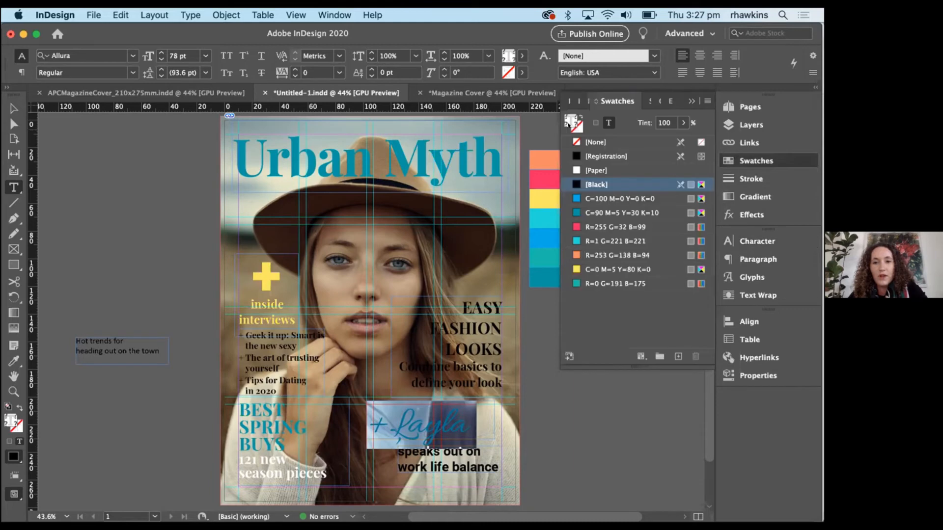
{"action": "left_click", "coordinate": [578, 255]}
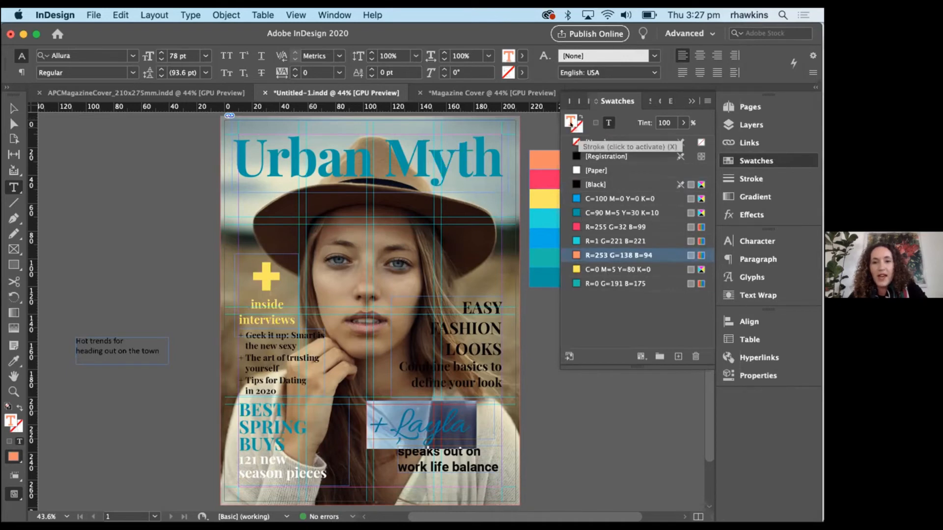
{"action": "left_click", "coordinate": [571, 124]}
{"action": "left_click", "coordinate": [590, 254]}
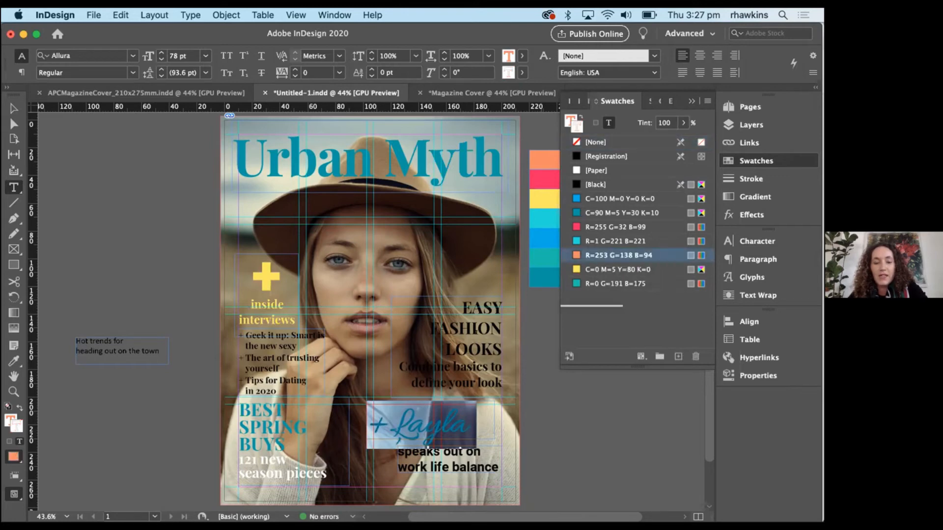
{"action": "left_click", "coordinate": [442, 425]}
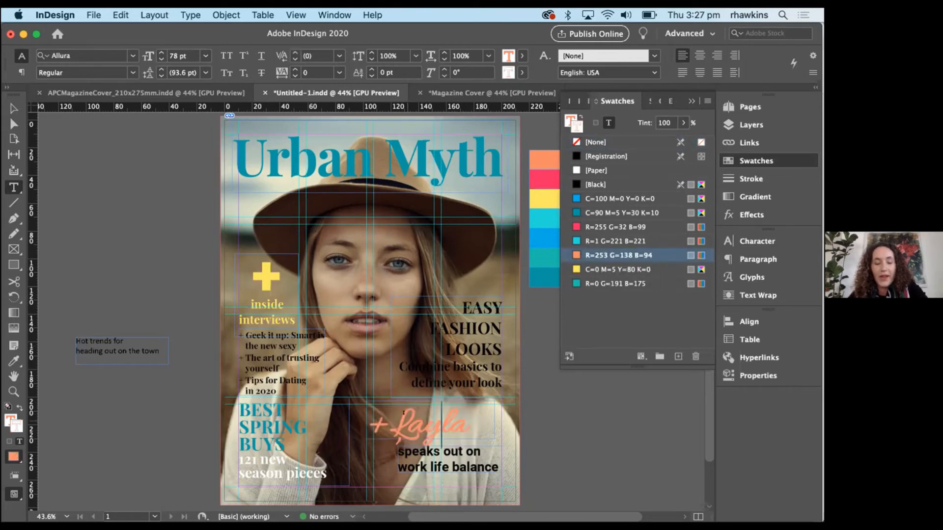
Rotate the script headline's frame by 4°.
{"action": "key", "text": "Escape"}
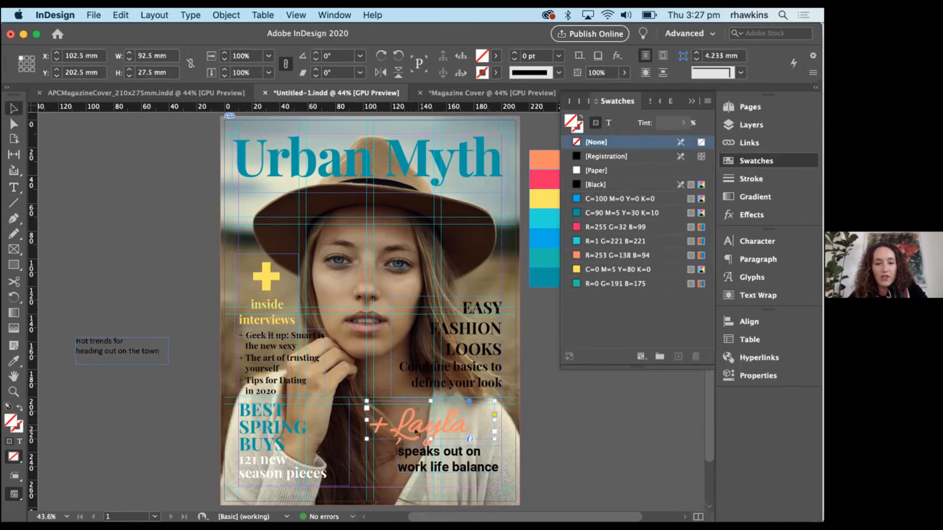
{"action": "left_click", "coordinate": [315, 53]}
{"action": "left_click", "coordinate": [315, 53]}
{"action": "left_click", "coordinate": [314, 53]}
{"action": "left_click", "coordinate": [315, 53]}
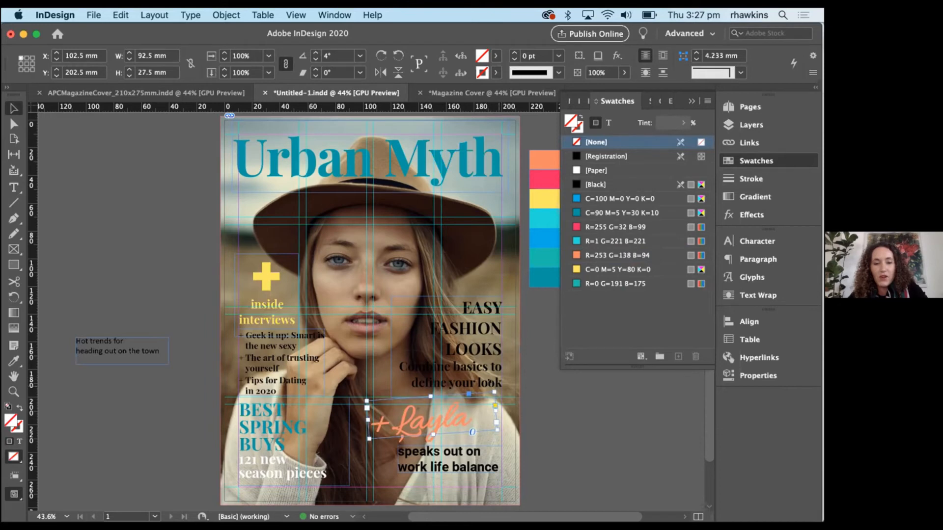
{"action": "mouse_move", "coordinate": [498, 389]}
{"action": "left_mouse_down"}
{"action": "mouse_move", "coordinate": [488, 371]}
{"action": "mouse_move", "coordinate": [508, 402]}
{"action": "mouse_move", "coordinate": [507, 393]}
{"action": "left_mouse_up"}
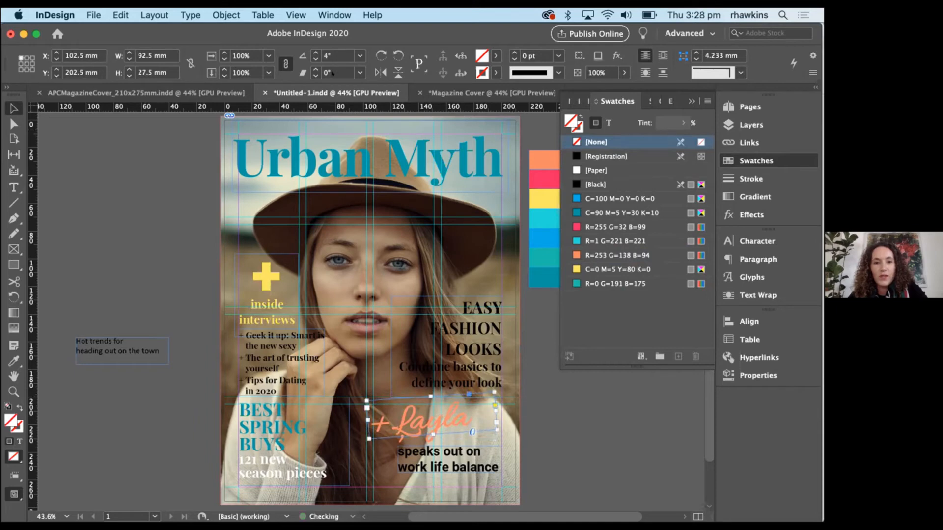
{"action": "left_click", "coordinate": [328, 55]}
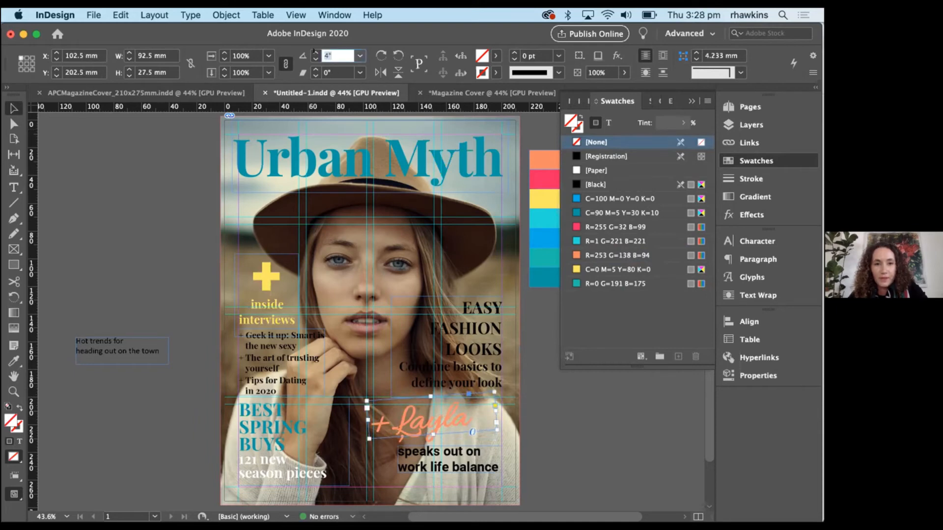
{"action": "left_click", "coordinate": [179, 320]}
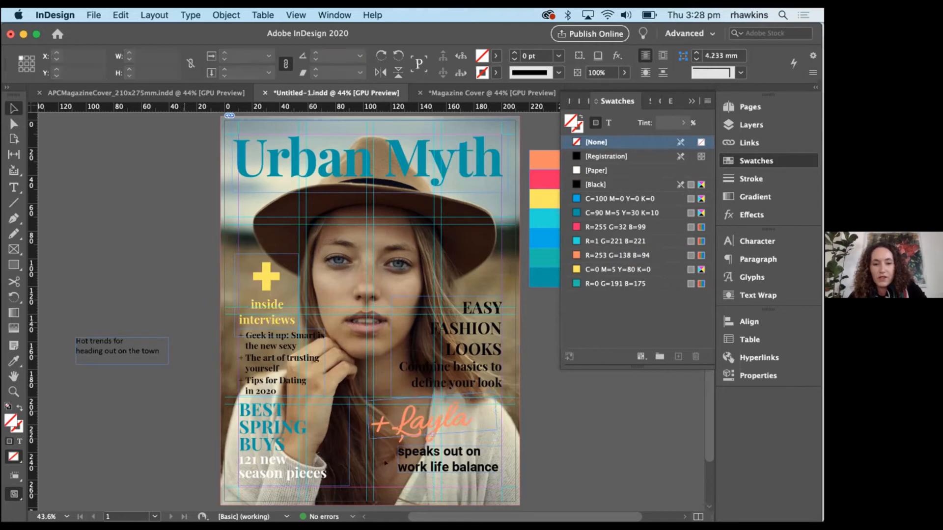
Set the "speaks out on work life balance" text to a [Paper] fill with its stroke set to [None].
{"action": "left_click", "coordinate": [617, 270]}
{"action": "left_click", "coordinate": [415, 446]}
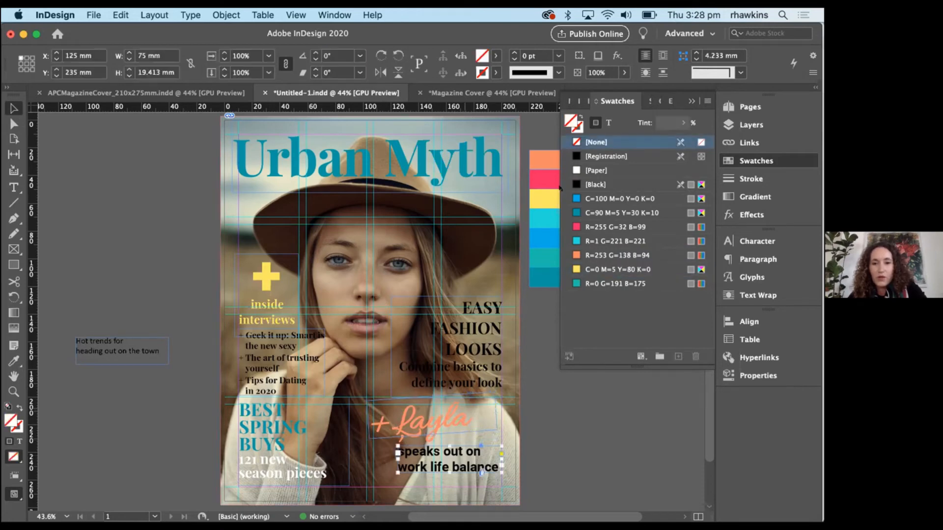
{"action": "left_click", "coordinate": [609, 123]}
{"action": "left_click", "coordinate": [597, 171]}
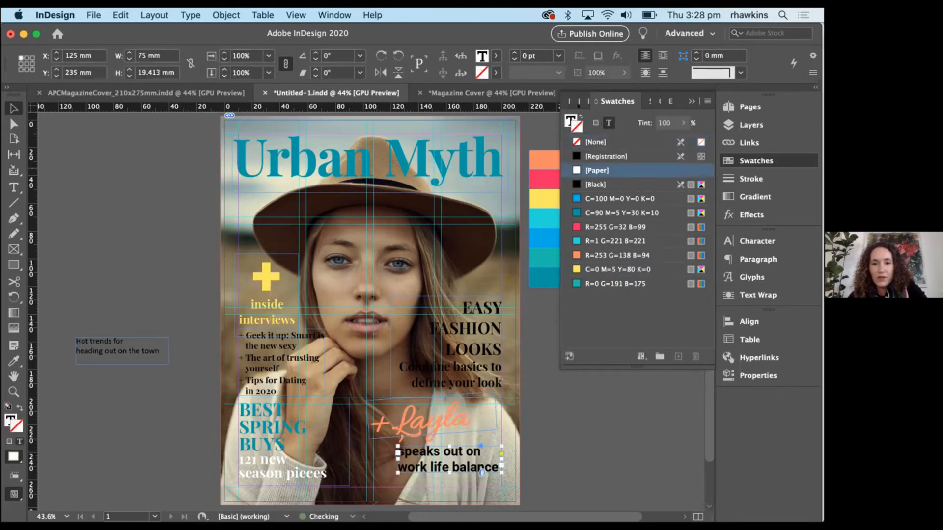
{"action": "left_click", "coordinate": [579, 115]}
{"action": "left_click", "coordinate": [596, 142]}
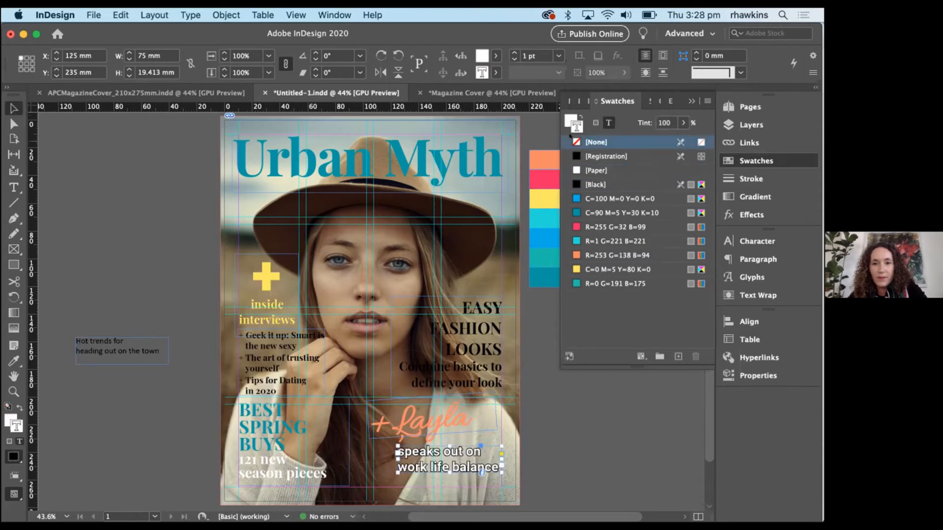
Nudge the rotated script headline frame down to about Y 203.6 mm, closer to "speaks out on work life balance".
{"action": "left_click", "coordinate": [405, 422]}
{"action": "key", "text": "Down"}
{"action": "key", "text": "Down"}
{"action": "key", "text": "Down"}
{"action": "key", "text": "Down"}
{"action": "key", "text": "Down"}
{"action": "key", "text": "Down"}
{"action": "key", "text": "Down"}
{"action": "key", "text": "Down"}
{"action": "key", "text": "Down"}
{"action": "key", "text": "Down"}
{"action": "key", "text": "Down"}
{"action": "key", "text": "Down"}
{"action": "key", "text": "Down"}
{"action": "key", "text": "Down"}
{"action": "key", "text": "Down"}
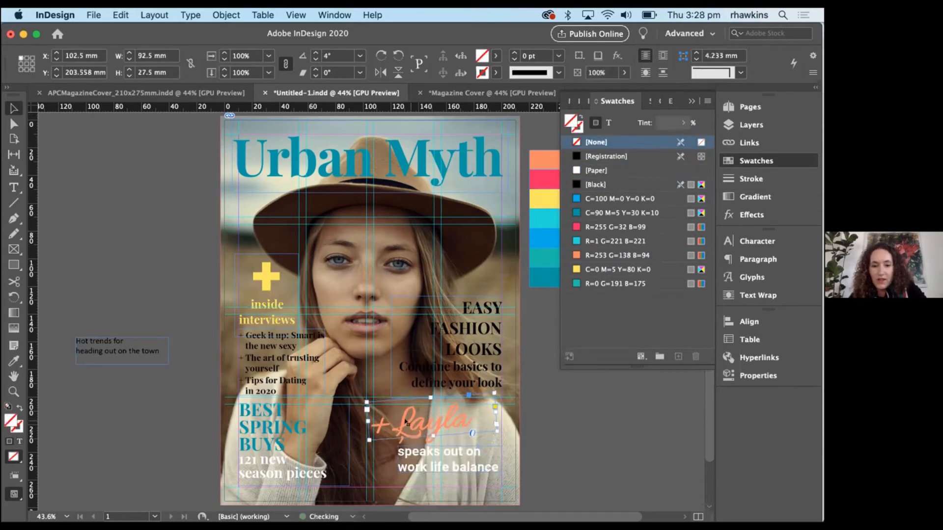
Move the rotated script headline frame down and slightly left to about X 98.5 mm, Y 211.5 mm.
{"action": "key", "text": "Down"}
{"action": "key", "text": "Down"}
{"action": "key", "text": "Down"}
{"action": "key", "text": "Down"}
{"action": "key", "text": "Down"}
{"action": "key", "text": "Down"}
{"action": "key", "text": "Down"}
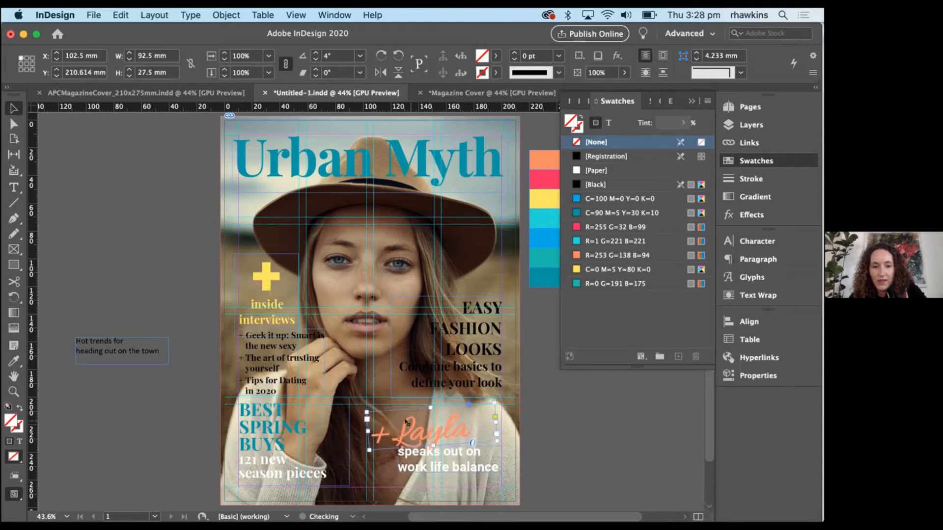
{"action": "left_click_drag", "start_coordinate": [403, 423], "coordinate": [397, 423]}
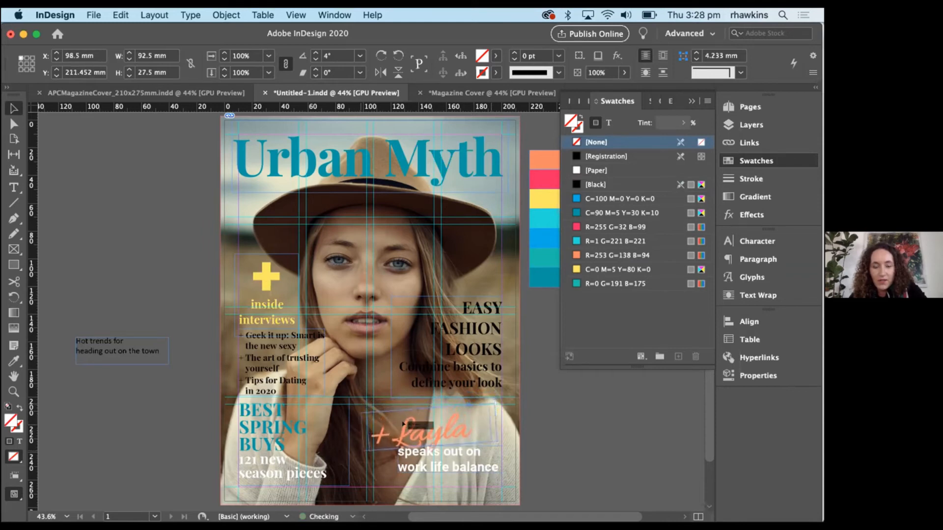
Scale the script headline up proportionally to a frame about 99.2 mm wide and move it to about X 86.5 mm, Y 207.3 mm.
{"action": "left_click", "coordinate": [224, 53]}
{"action": "left_click", "coordinate": [225, 52]}
{"action": "left_click", "coordinate": [225, 52]}
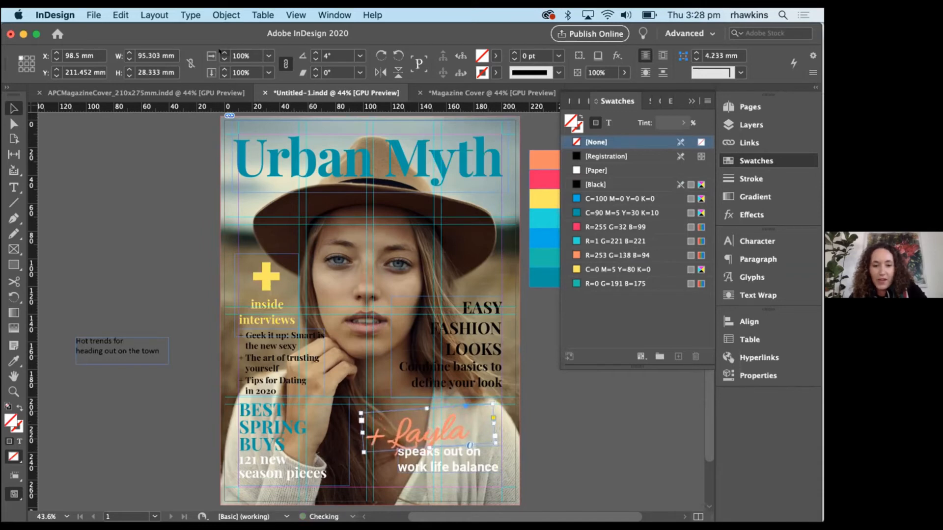
{"action": "left_click", "coordinate": [224, 52]}
{"action": "left_click", "coordinate": [224, 53]}
{"action": "left_click", "coordinate": [224, 52]}
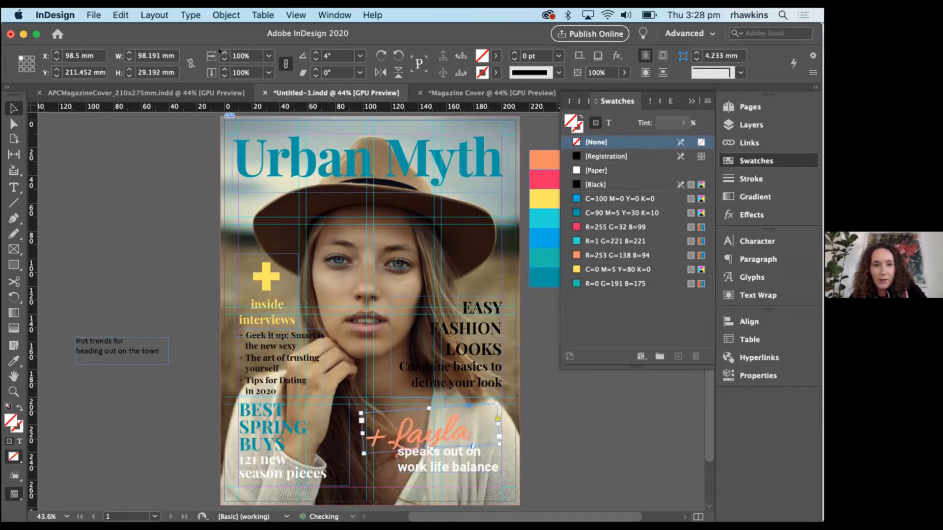
{"action": "left_click", "coordinate": [224, 52]}
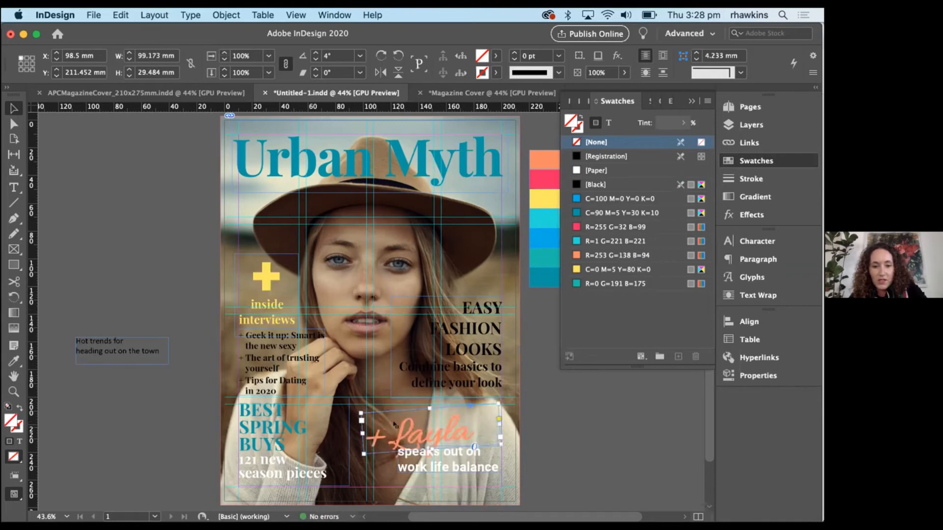
{"action": "left_click_drag", "start_coordinate": [394, 423], "coordinate": [382, 423]}
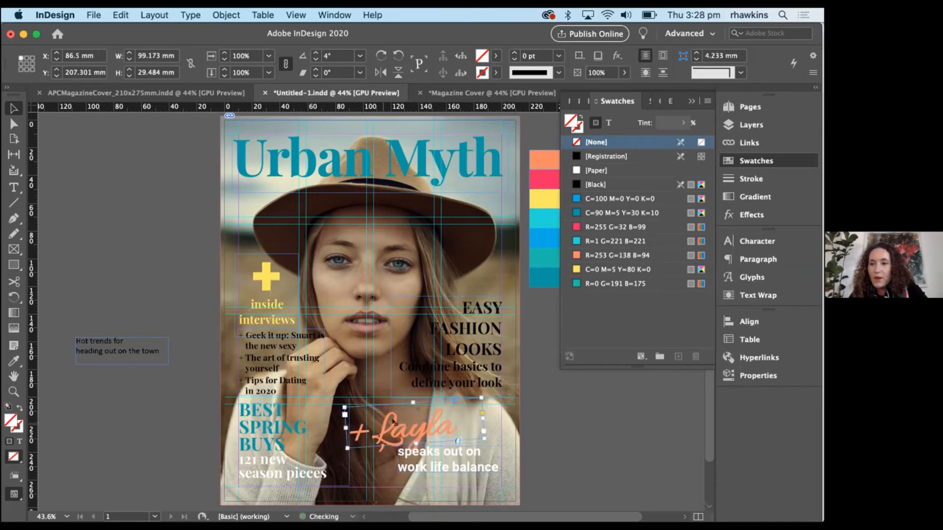
Set the text fill of the "EASY FASHION LOOKS" cover line frame to [Paper], leaving its stroke at [None].
{"action": "left_click", "coordinate": [405, 352]}
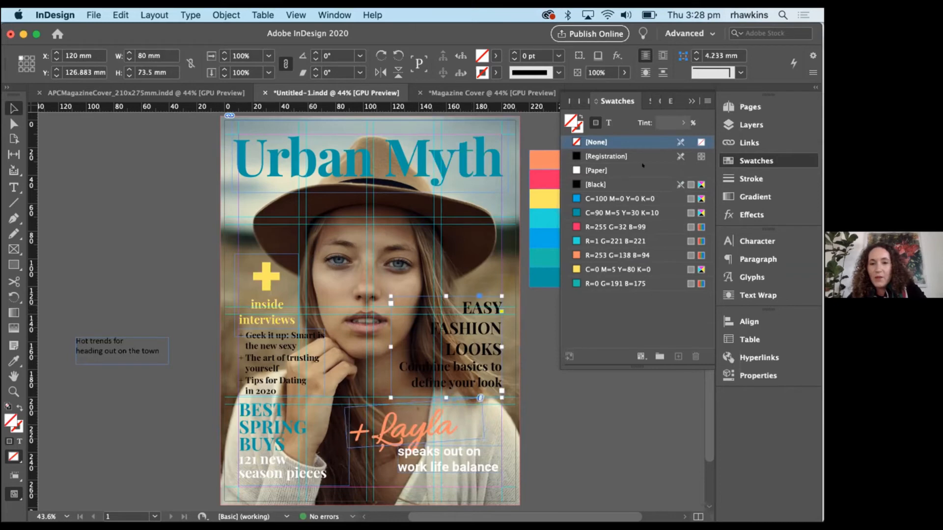
{"action": "left_click", "coordinate": [609, 123]}
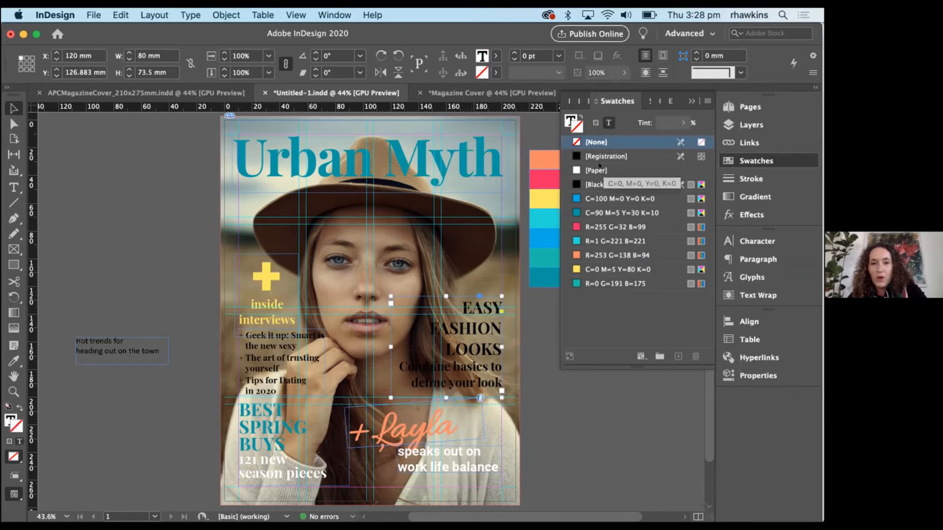
{"action": "left_click", "coordinate": [597, 170]}
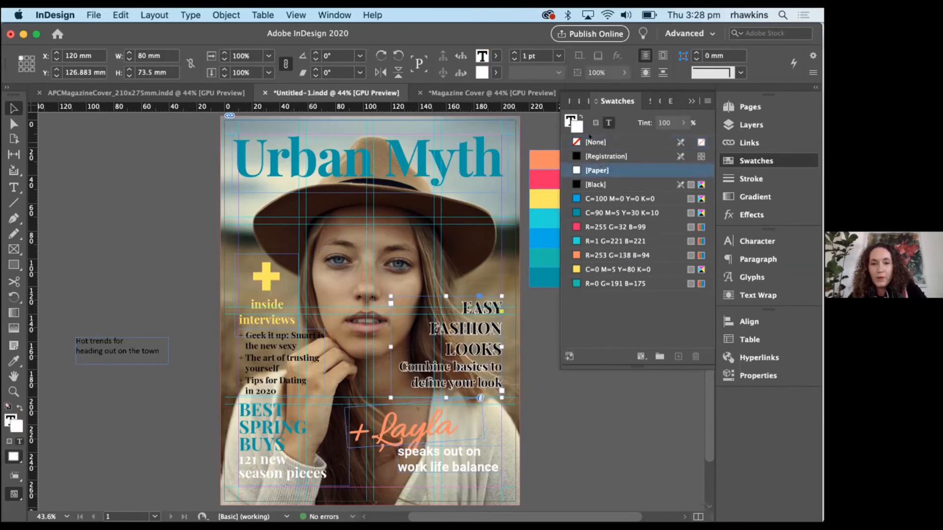
{"action": "key", "text": "super+z"}
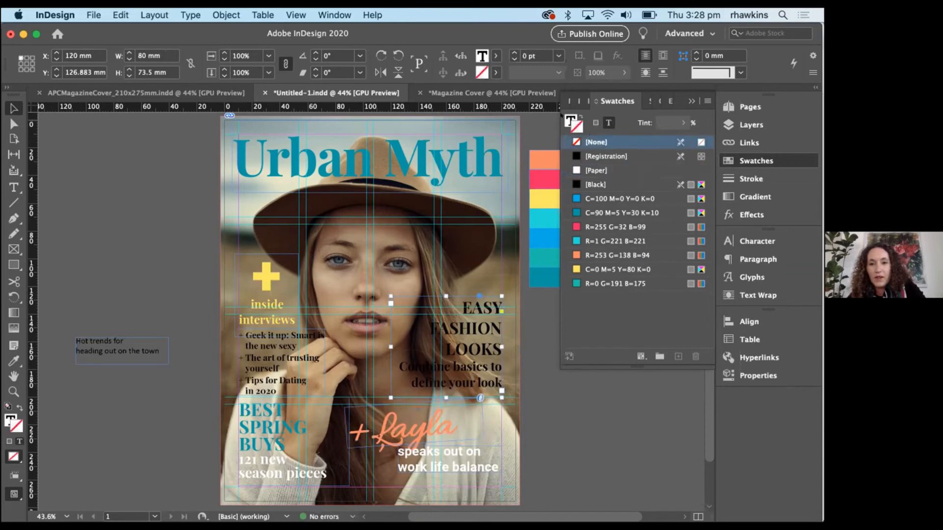
{"action": "left_click", "coordinate": [589, 184]}
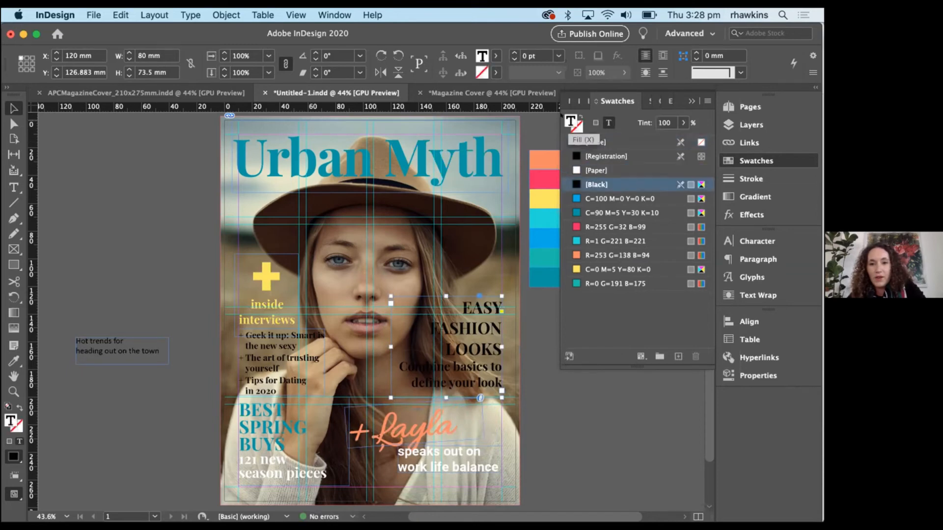
{"action": "left_click", "coordinate": [581, 169]}
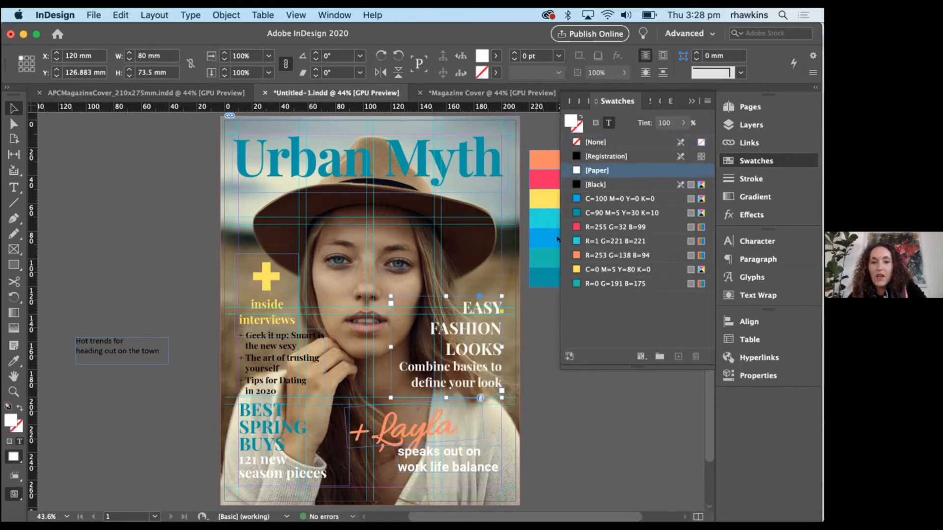
Deselect everything and switch the screen mode to Preview.
{"action": "left_click", "coordinate": [527, 329]}
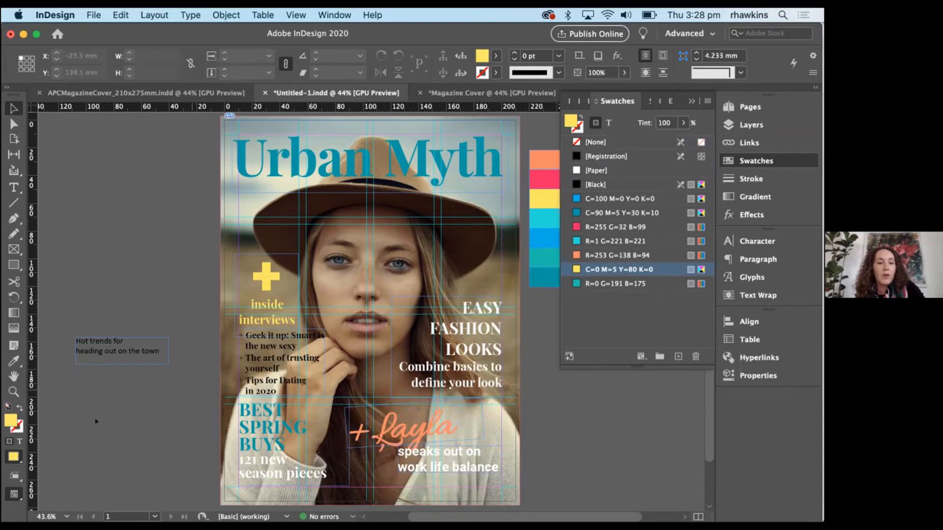
{"action": "left_click", "coordinate": [14, 495]}
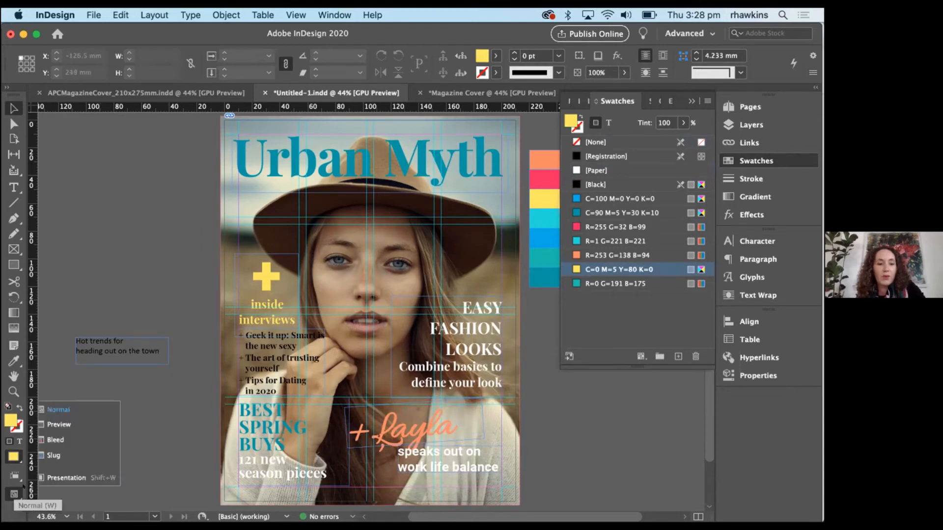
{"action": "left_click", "coordinate": [44, 424]}
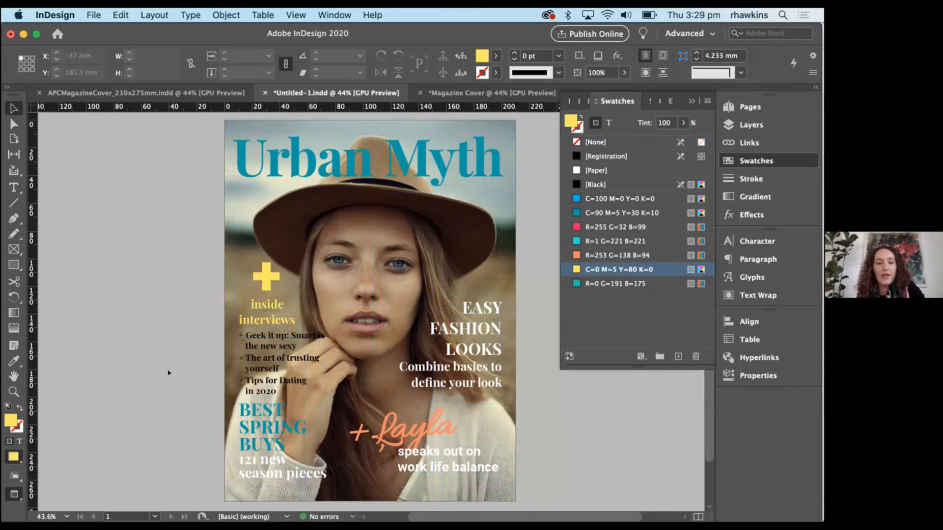
Set the text fill of the interview list beginning "Geek it up" to [Paper].
{"action": "left_click", "coordinate": [295, 343]}
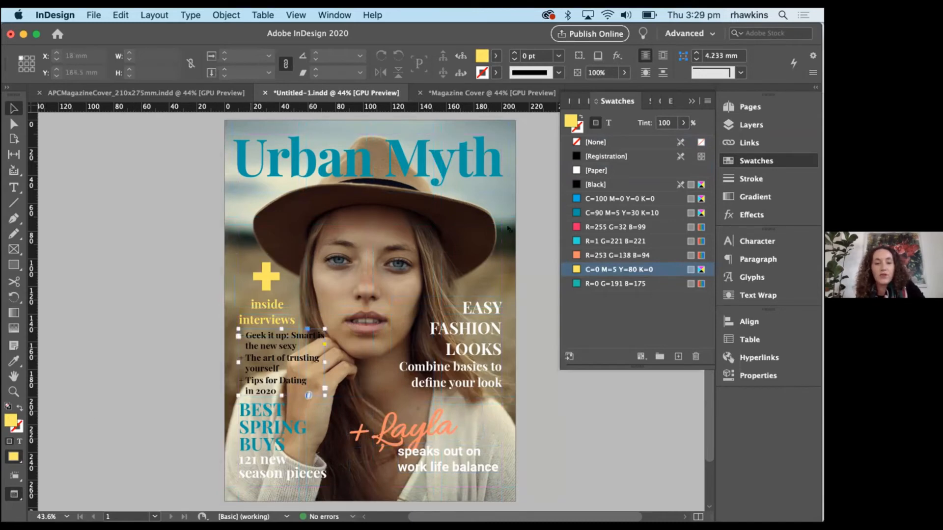
{"action": "left_click", "coordinate": [609, 122]}
{"action": "left_click", "coordinate": [592, 169]}
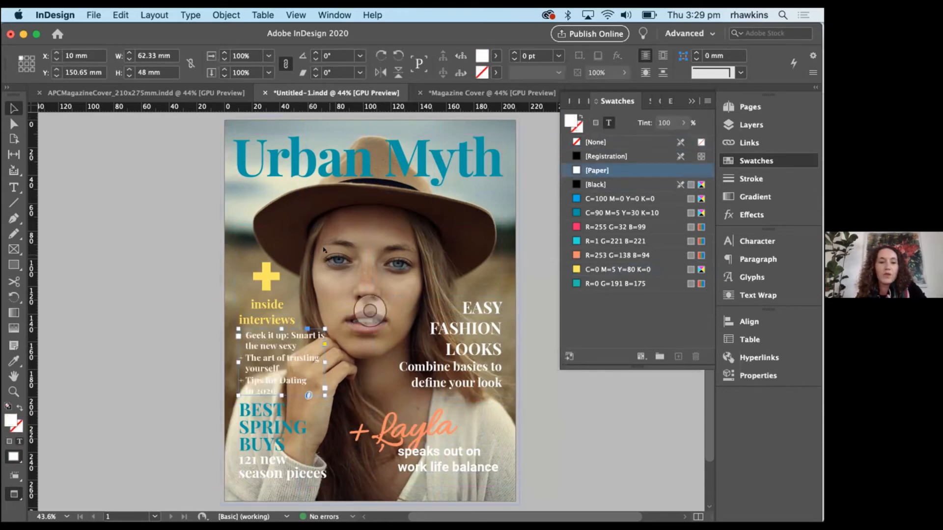
Select the yellow plus "inside interviews" frame together with the interview list and nudge both up to about Y 92.8 mm.
{"action": "left_click", "coordinate": [262, 281]}
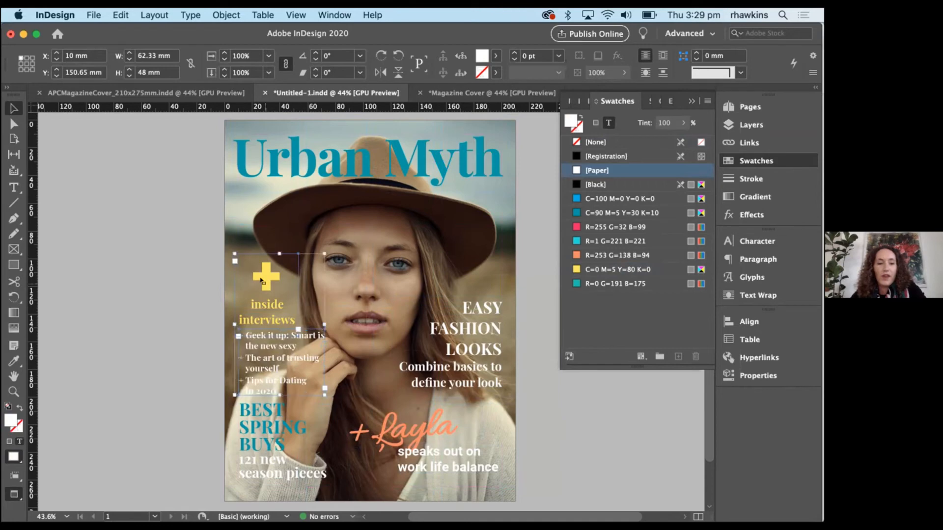
{"action": "key", "text": "Up"}
{"action": "key", "text": "Up"}
{"action": "key", "text": "Up"}
{"action": "key", "text": "Up"}
{"action": "key", "text": "Up"}
{"action": "key", "text": "Up"}
{"action": "key", "text": "Up"}
{"action": "key", "text": "Up"}
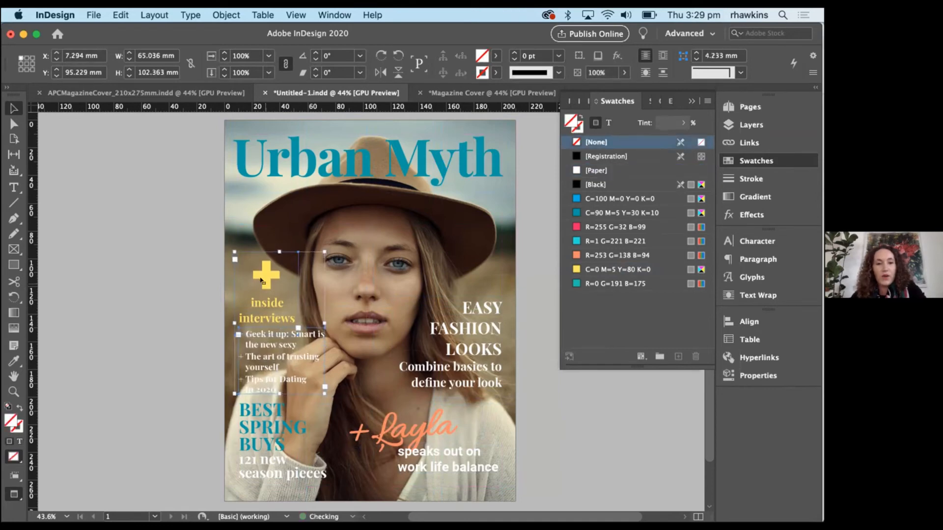
{"action": "key", "text": "Up"}
{"action": "key", "text": "Up"}
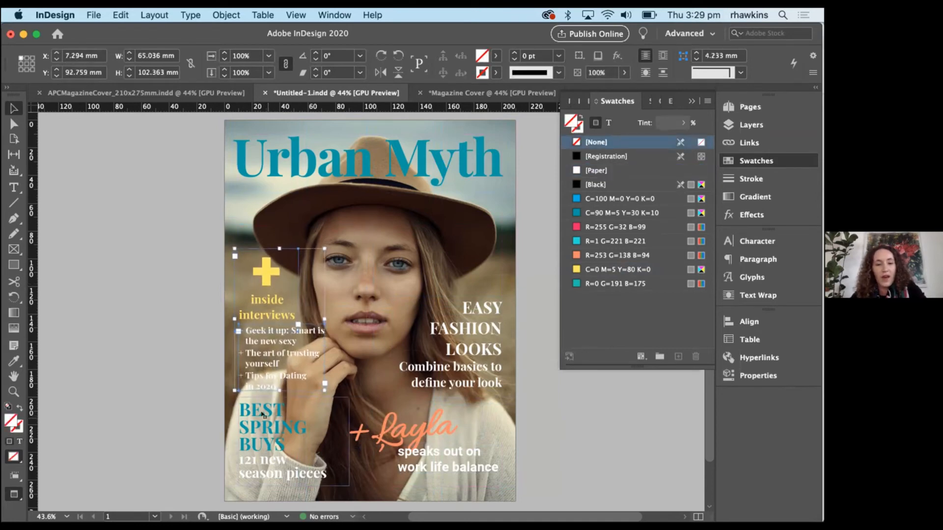
Nudge the "BEST SPRING BUYS" frame right to about X 11.8 mm.
{"action": "left_click", "coordinate": [263, 415]}
{"action": "key", "text": "Right"}
{"action": "key", "text": "Right"}
{"action": "key", "text": "Right"}
{"action": "key", "text": "Right"}
{"action": "key", "text": "Right"}
{"action": "key", "text": "Right"}
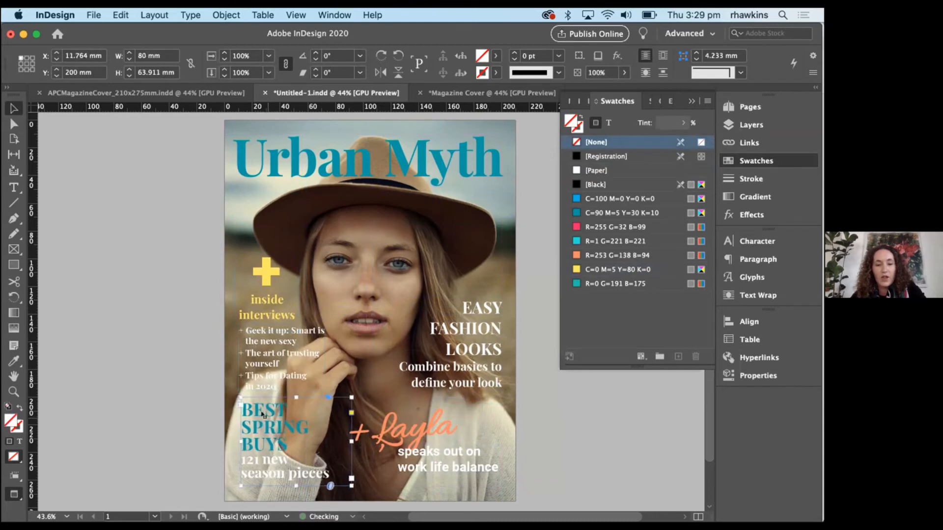
Nudge the script headline and "speaks out on work life balance" frames together down and slightly right to about X 86.9 mm, Y 208.1 mm.
{"action": "left_click", "coordinate": [434, 423]}
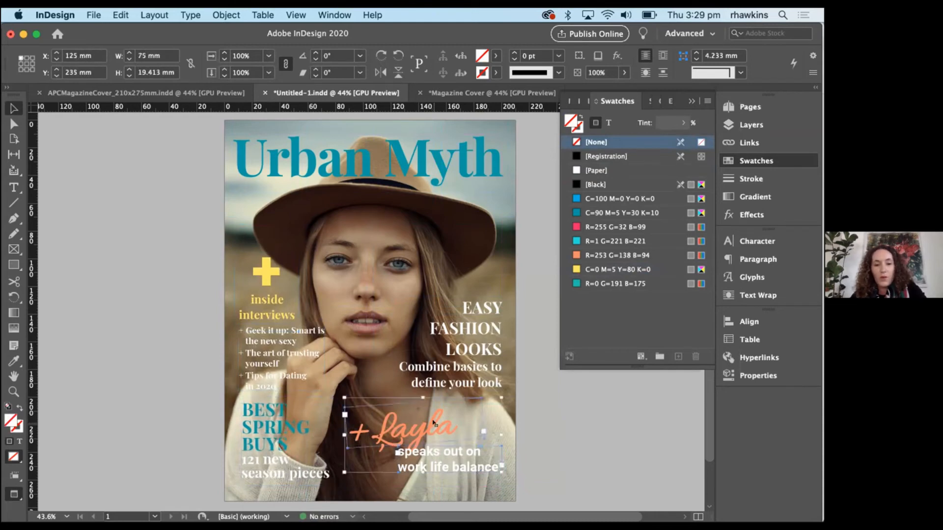
{"action": "key", "text": "Down"}
{"action": "key", "text": "Down"}
{"action": "key", "text": "Down"}
{"action": "key", "text": "Down"}
{"action": "key", "text": "Down"}
{"action": "key", "text": "Down"}
{"action": "key", "text": "Down"}
{"action": "key", "text": "Down"}
{"action": "key", "text": "Down"}
{"action": "key", "text": "Down"}
{"action": "key", "text": "Down"}
{"action": "key", "text": "Down"}
{"action": "key", "text": "Down"}
{"action": "key", "text": "Down"}
{"action": "key", "text": "Down"}
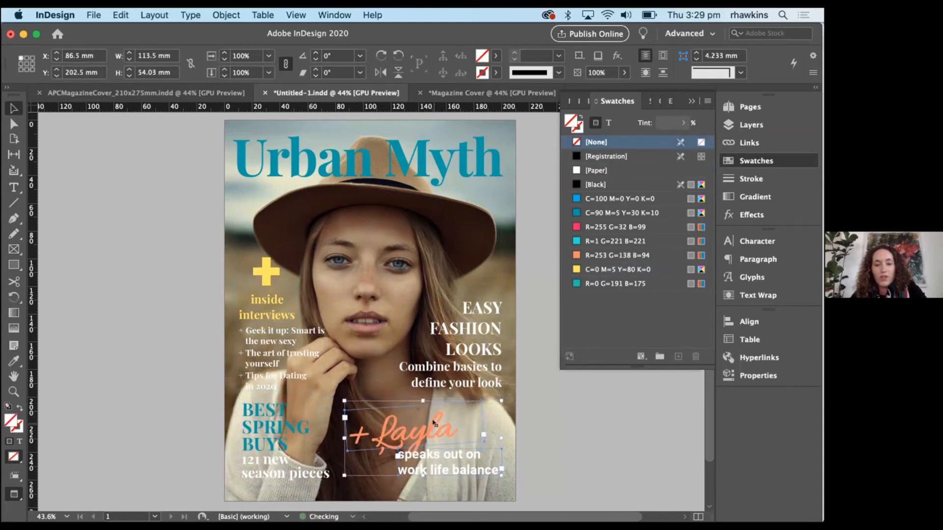
{"action": "key", "text": "Down"}
{"action": "key", "text": "Down"}
{"action": "key", "text": "Down"}
{"action": "key", "text": "Down"}
{"action": "key", "text": "Down"}
{"action": "key", "text": "Down"}
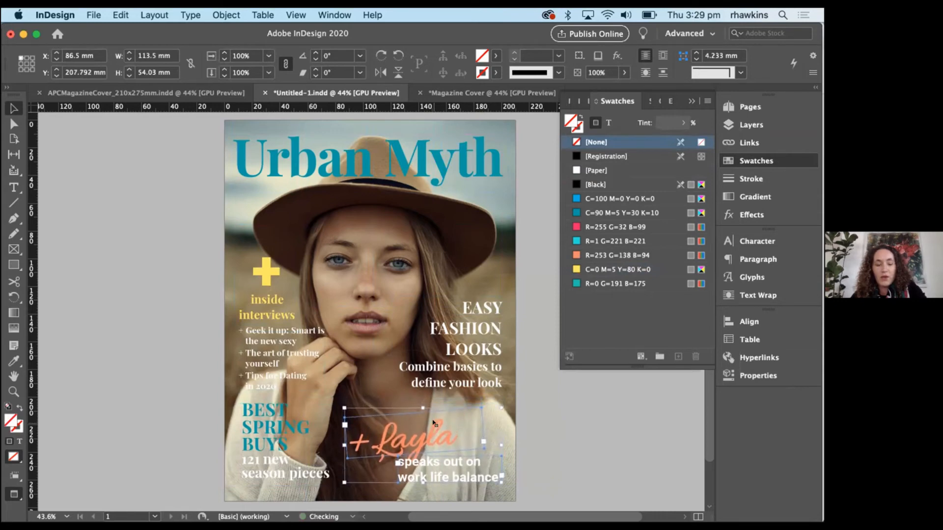
{"action": "key", "text": "Right"}
{"action": "key", "text": "Down"}
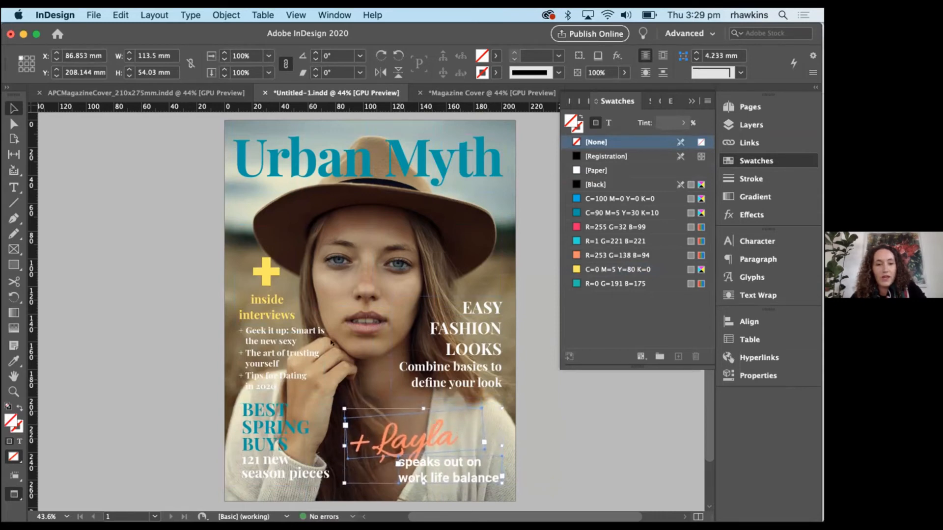
Add a Drop Shadow effect with 55% opacity to the interview list frame.
{"action": "left_click", "coordinate": [264, 342]}
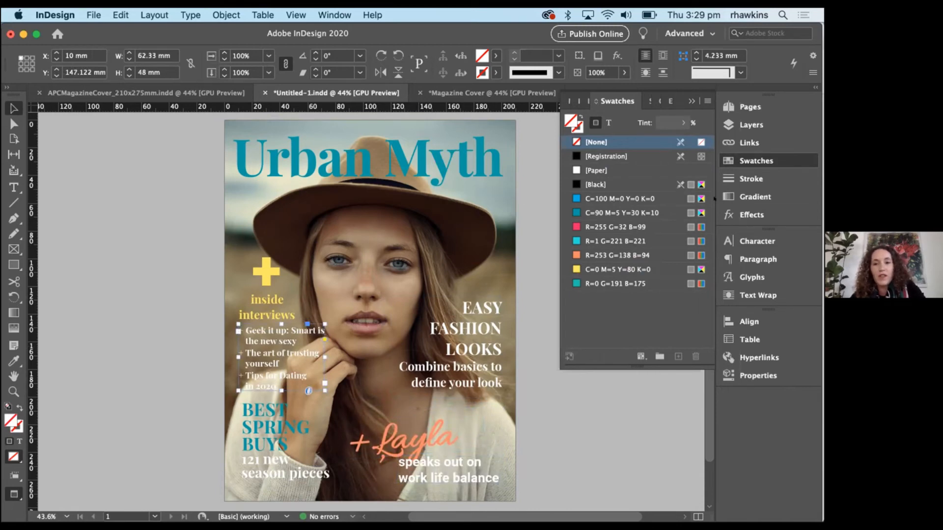
{"action": "left_click", "coordinate": [741, 215]}
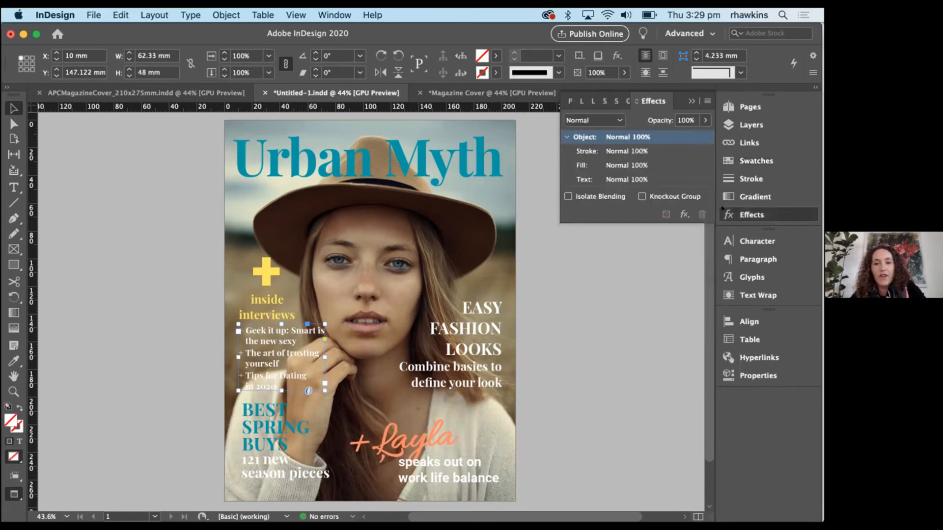
{"action": "left_click", "coordinate": [684, 213]}
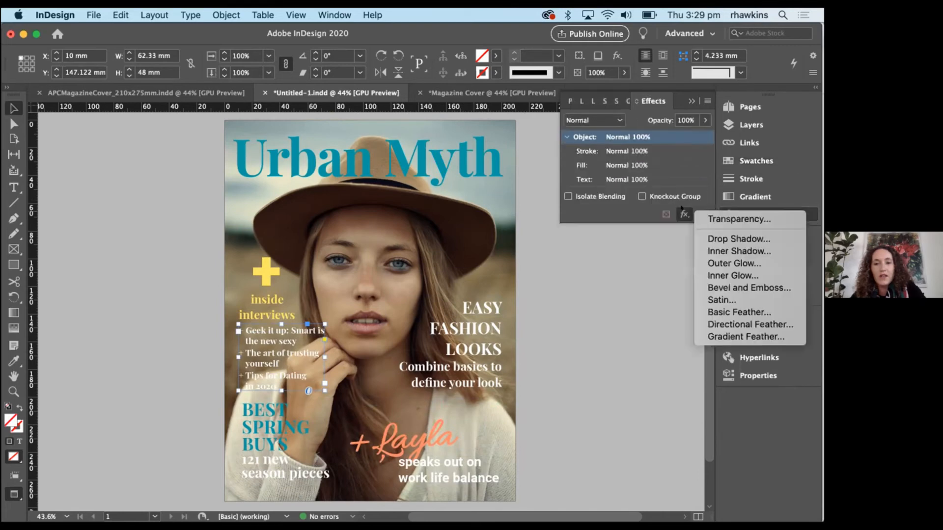
{"action": "left_click", "coordinate": [704, 238]}
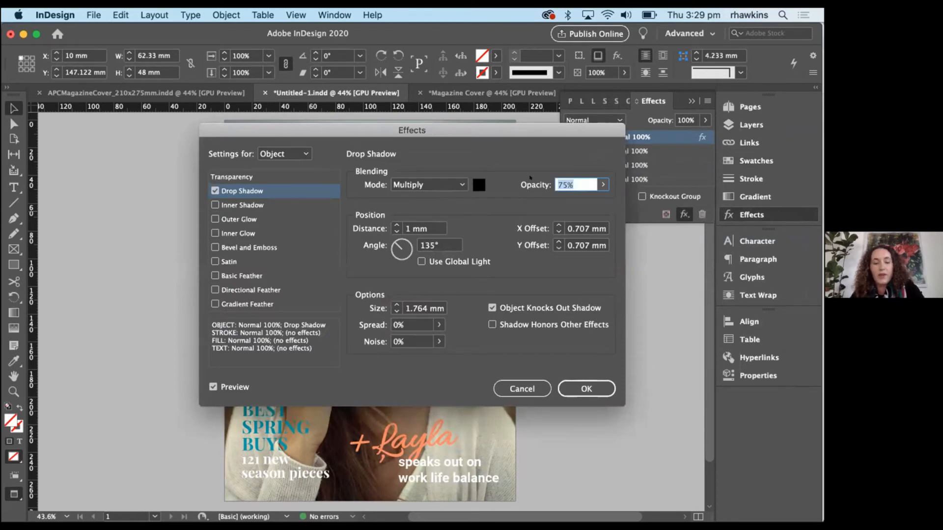
{"action": "type", "text": "55"}
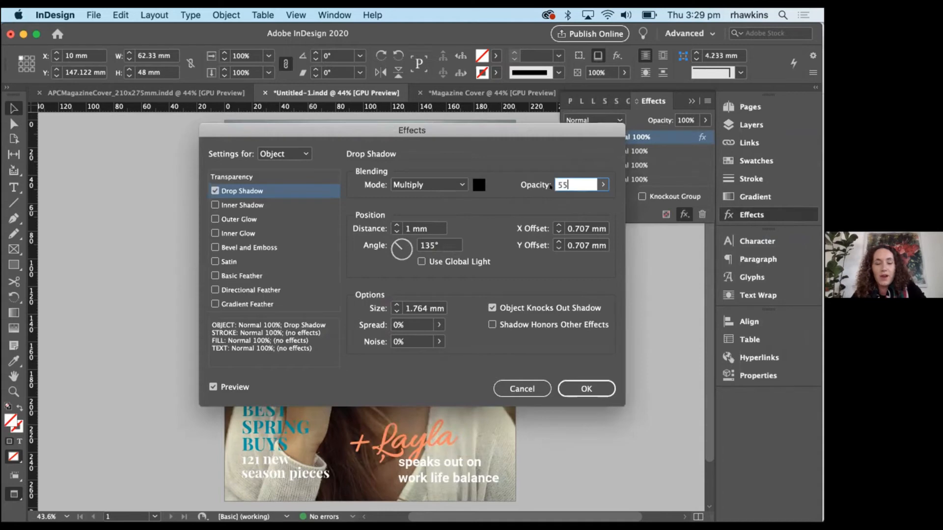
{"action": "key", "text": "Tab"}
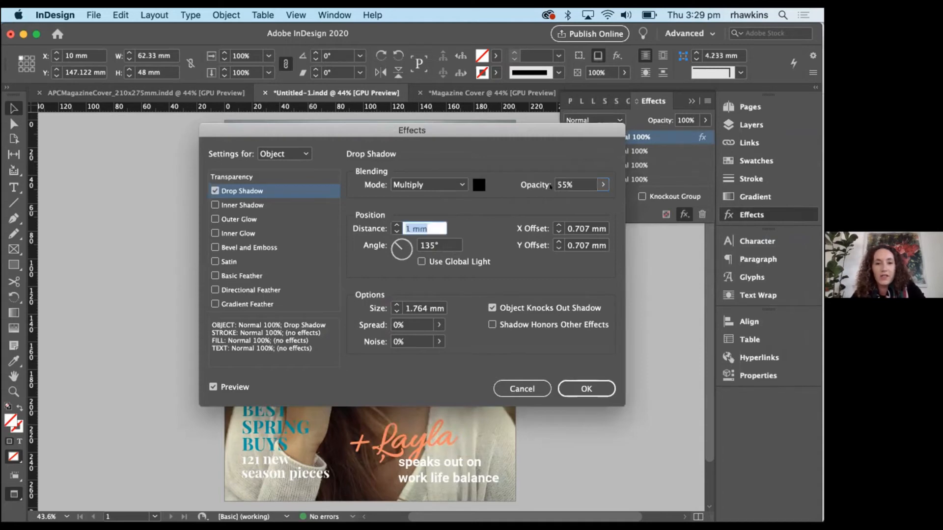
{"action": "key", "text": "Return"}
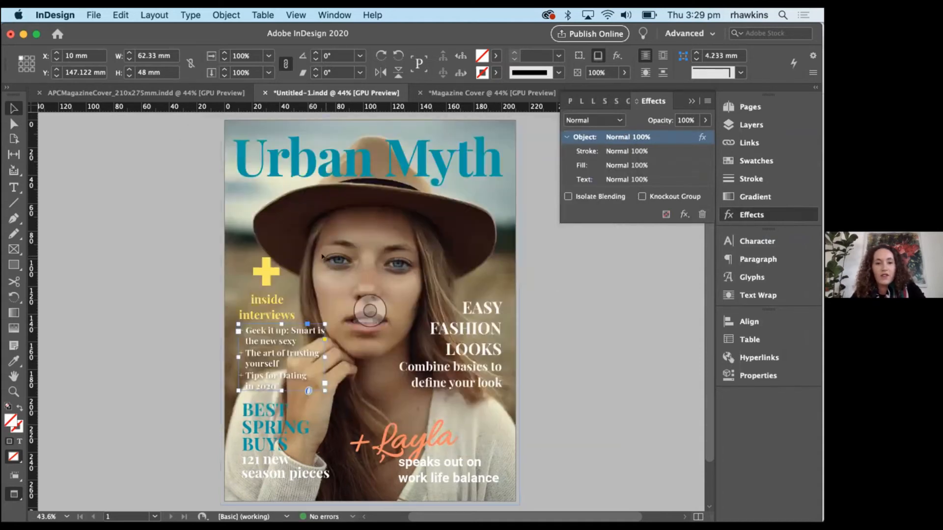
{"action": "left_click", "coordinate": [220, 341]}
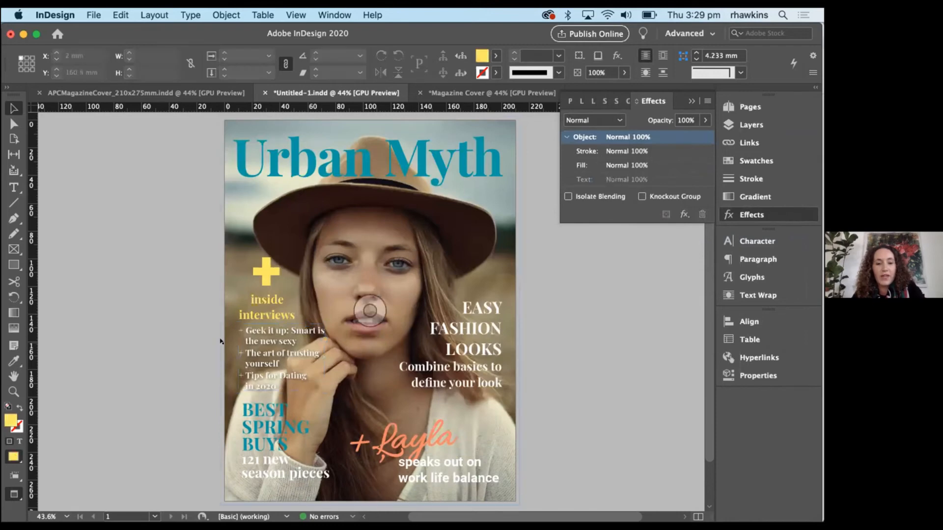
Add a Drop Shadow effect with 2 mm distance and 15% opacity to the "EASY FASHION LOOKS" text frame.
{"action": "left_click", "coordinate": [479, 397]}
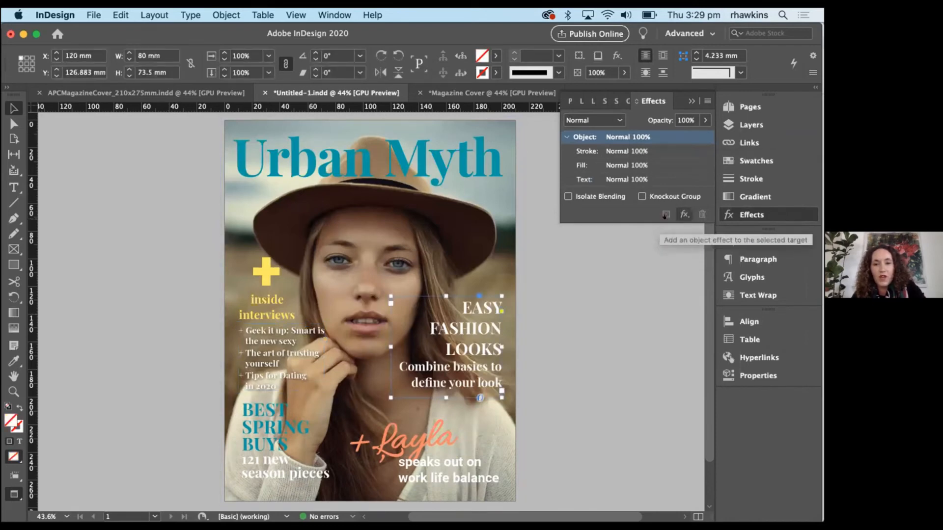
{"action": "left_click", "coordinate": [685, 214]}
{"action": "left_click", "coordinate": [702, 237]}
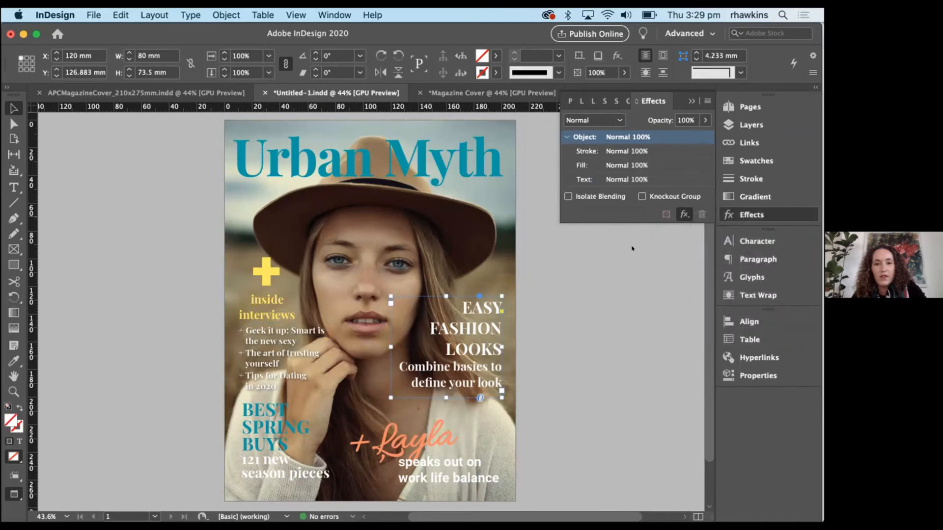
{"action": "left_click", "coordinate": [396, 232]}
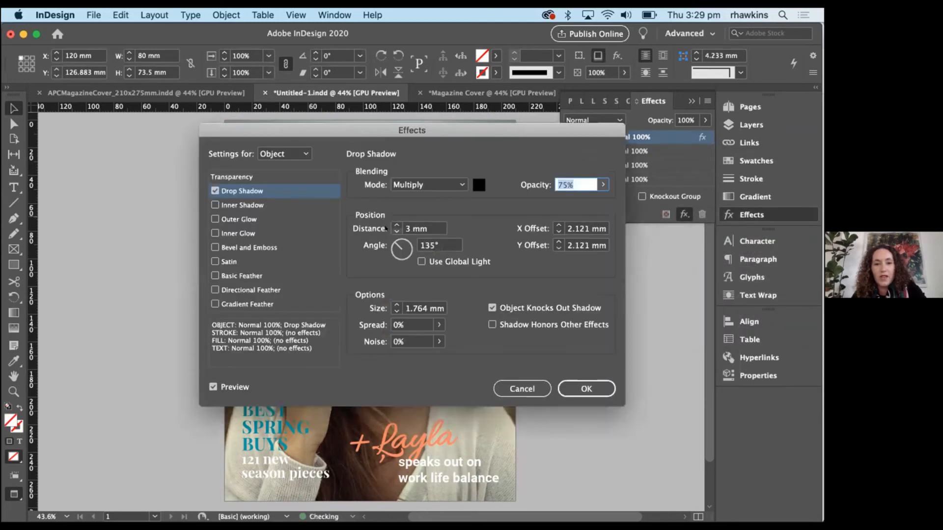
{"action": "left_click", "coordinate": [397, 231]}
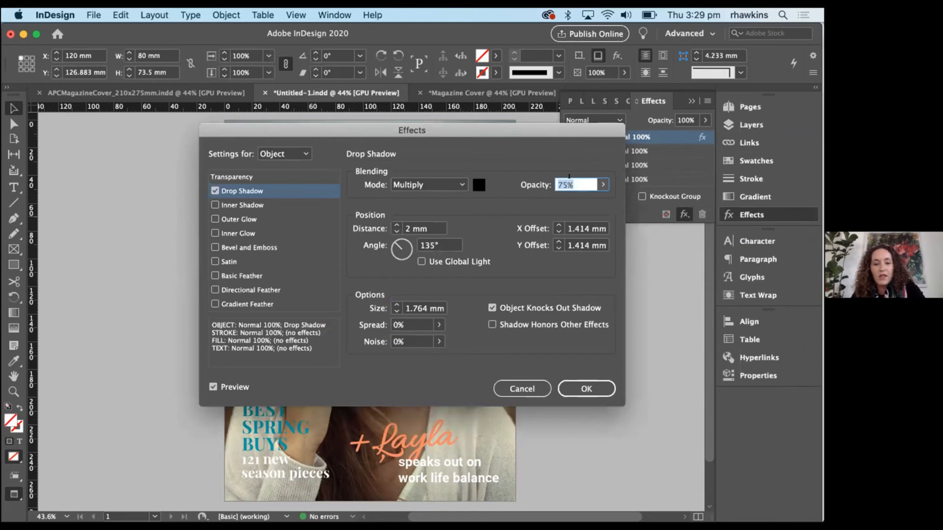
{"action": "key", "text": "BackSpace"}
{"action": "type", "text": "15"}
{"action": "key", "text": "Return"}
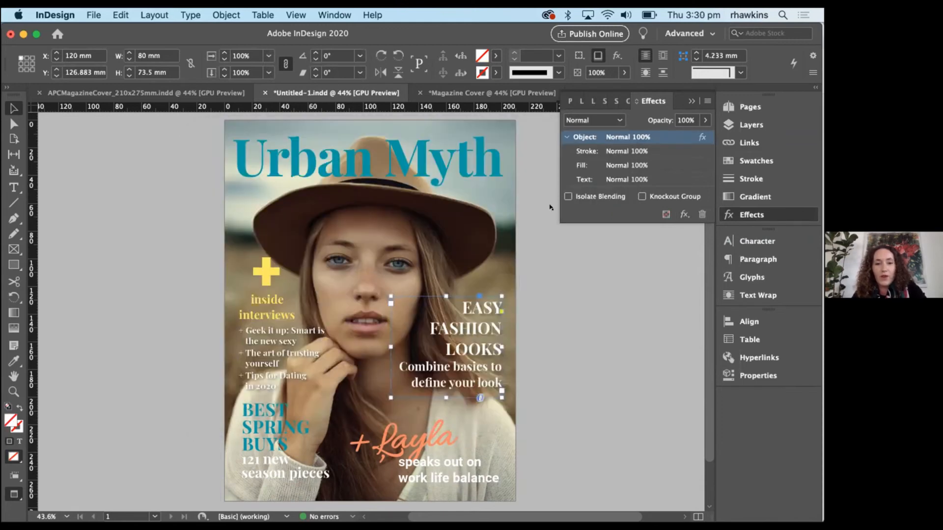
{"action": "left_click", "coordinate": [550, 354]}
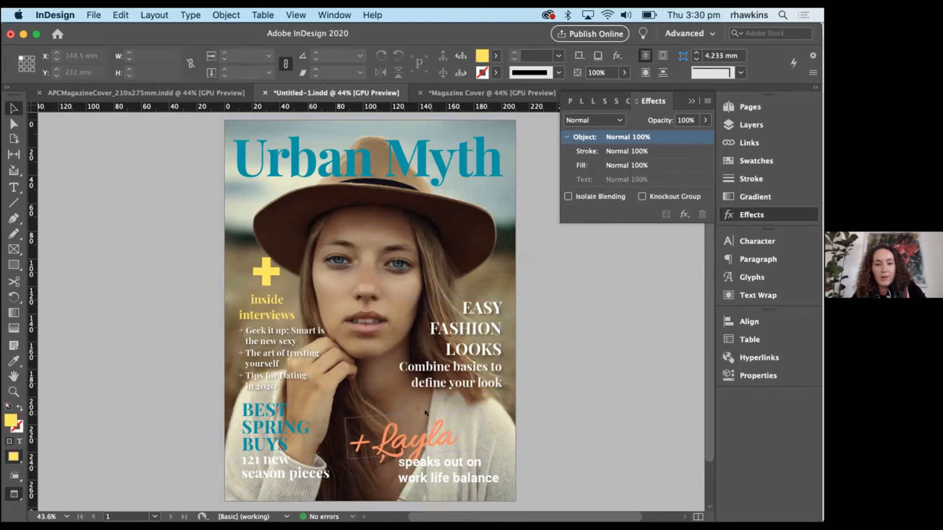
Nudge the "BEST SPRING BUYS" frame slightly down to about Y 200.4 mm.
{"action": "left_click", "coordinate": [241, 423]}
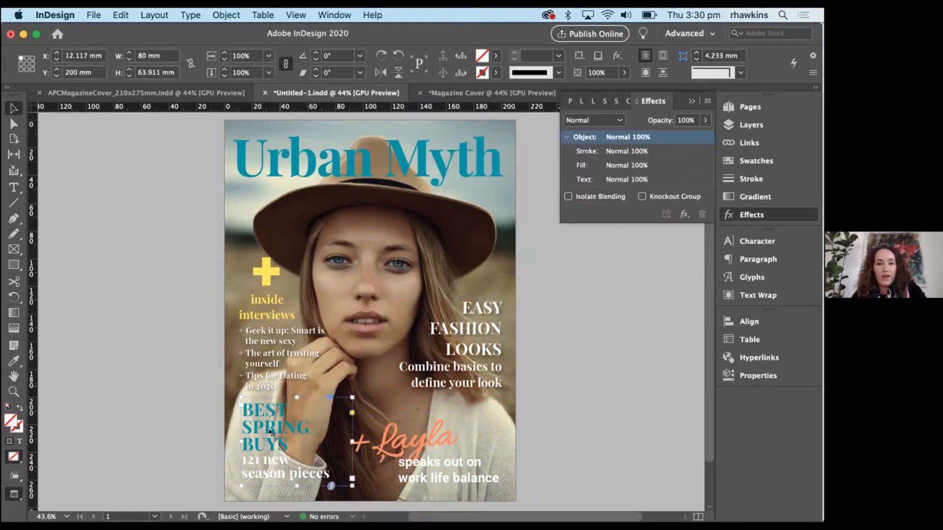
{"action": "key", "text": "Down"}
{"action": "key", "text": "Down"}
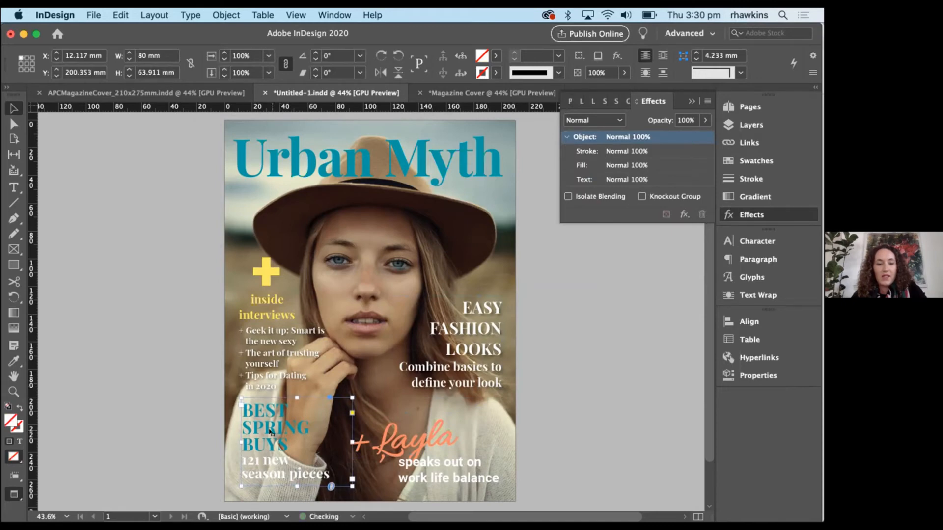
Nudge the yellow plus "inside interviews" frame and the interview list together down to about Y 94.9 mm.
{"action": "left_click", "coordinate": [262, 300]}
{"action": "key", "text": "Down"}
{"action": "key", "text": "Down"}
{"action": "key", "text": "Down"}
{"action": "key", "text": "Down"}
{"action": "key", "text": "Down"}
{"action": "key", "text": "Down"}
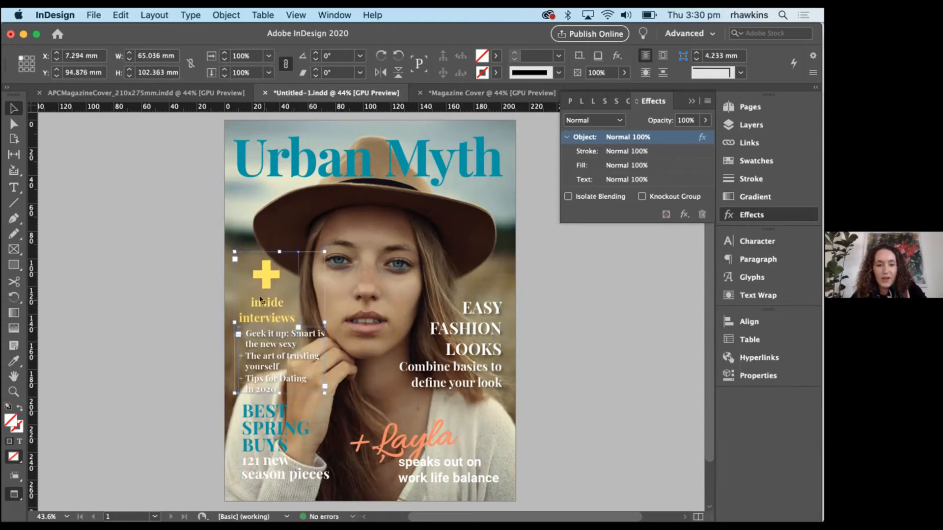
{"action": "left_click", "coordinate": [187, 311]}
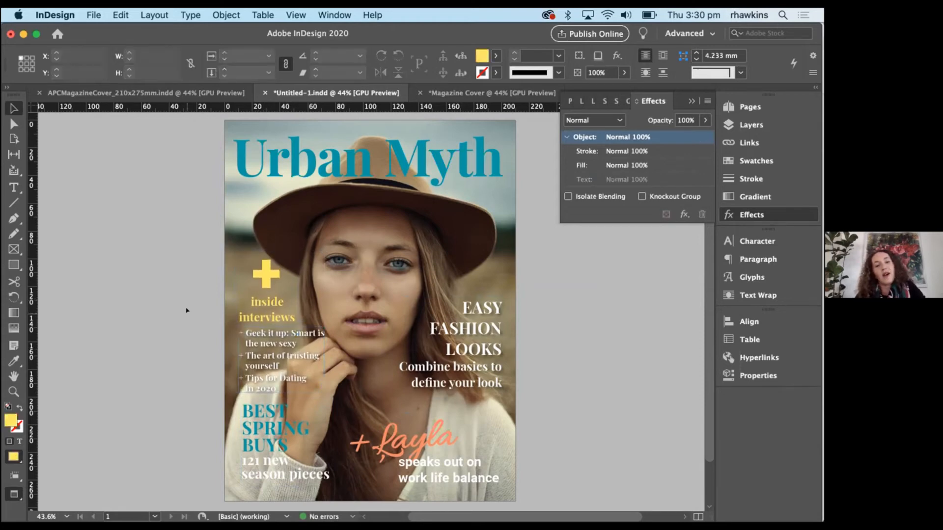
Nudge the "Urban Myth" masthead frame up to about Y -3.4 mm.
{"action": "left_click", "coordinate": [269, 166]}
{"action": "key", "text": "Up"}
{"action": "key", "text": "Up"}
{"action": "key", "text": "Up"}
{"action": "key", "text": "Up"}
{"action": "key", "text": "Up"}
{"action": "key", "text": "Up"}
{"action": "key", "text": "Up"}
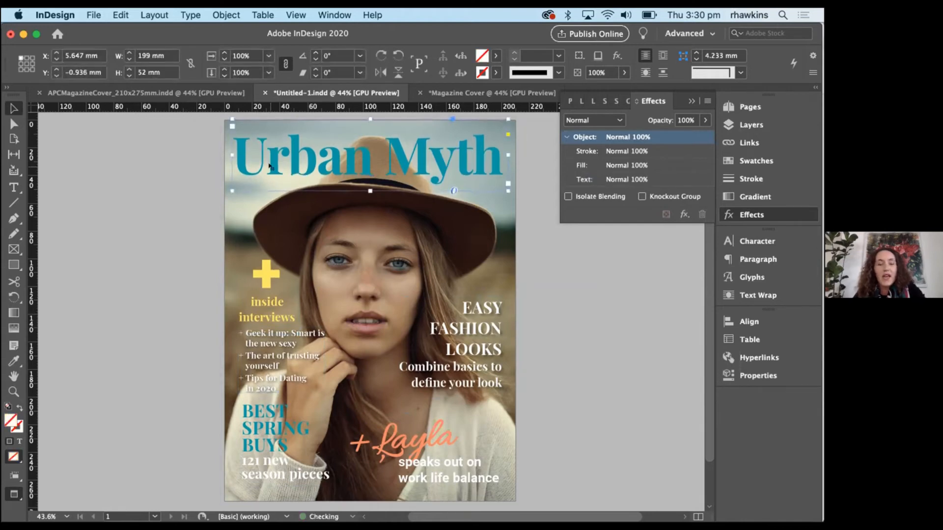
{"action": "key", "text": "Up"}
{"action": "key", "text": "Up"}
{"action": "key", "text": "Up"}
{"action": "key", "text": "Up"}
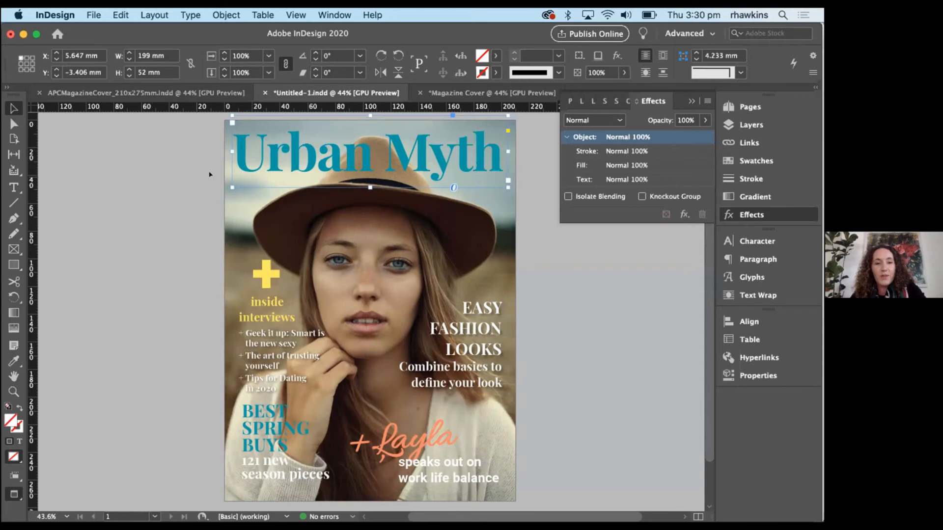
Copy the full-bleed cover photo and paste a duplicate of it on top of the layout.
{"action": "left_click", "coordinate": [366, 307]}
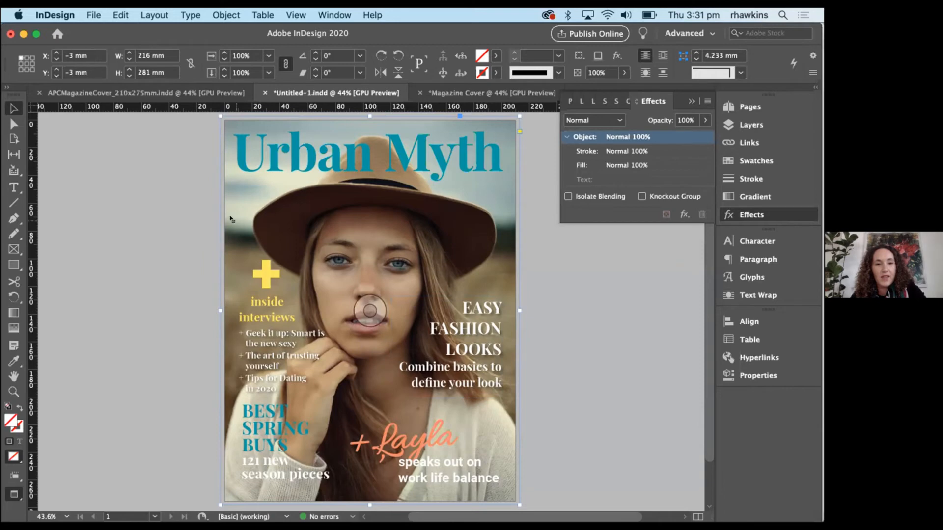
{"action": "left_click", "coordinate": [109, 10]}
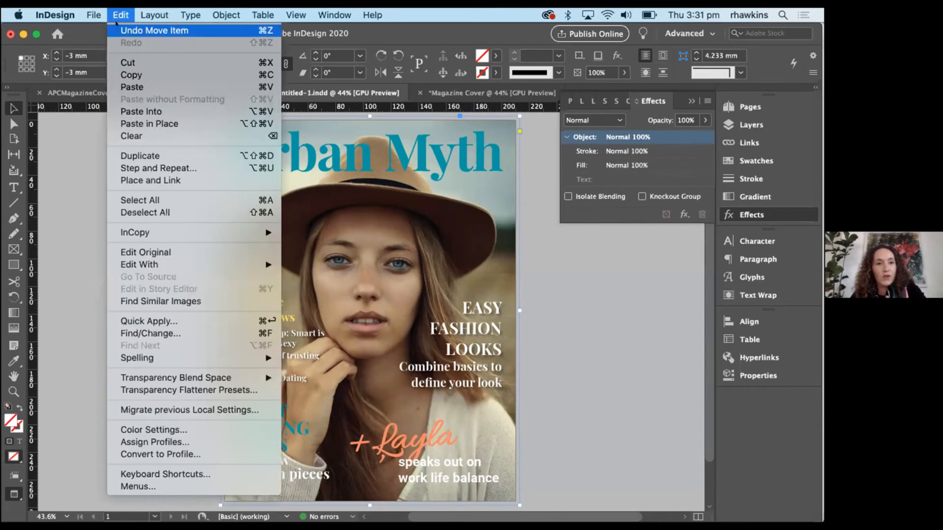
{"action": "left_click", "coordinate": [118, 73]}
{"action": "left_click", "coordinate": [118, 12]}
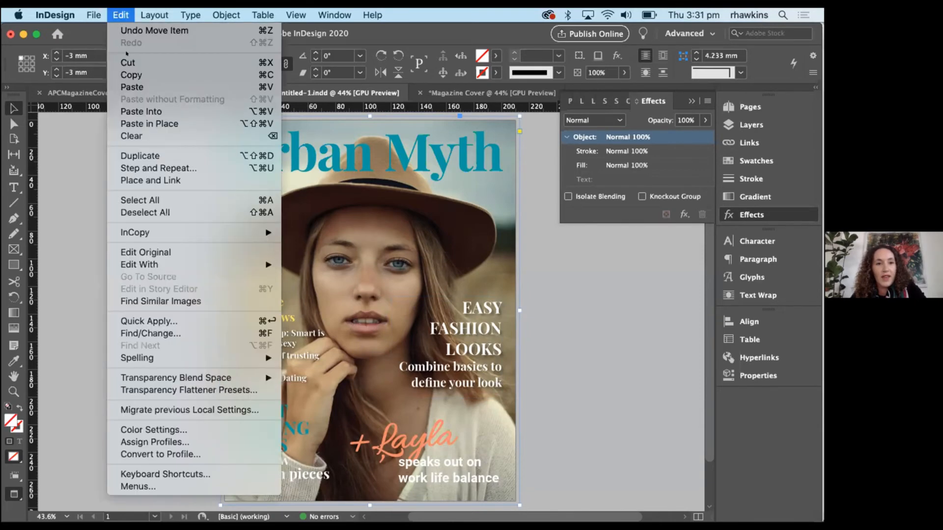
{"action": "left_click", "coordinate": [132, 86]}
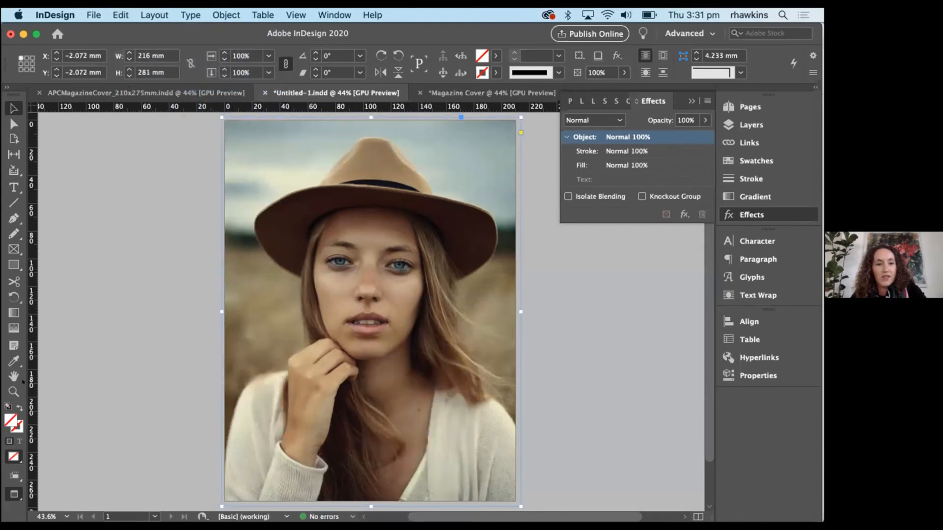
Switch the screen mode to Normal and nudge the pasted photo left and up to about X -3.13 mm, Y -3.13 mm.
{"action": "left_click", "coordinate": [14, 494]}
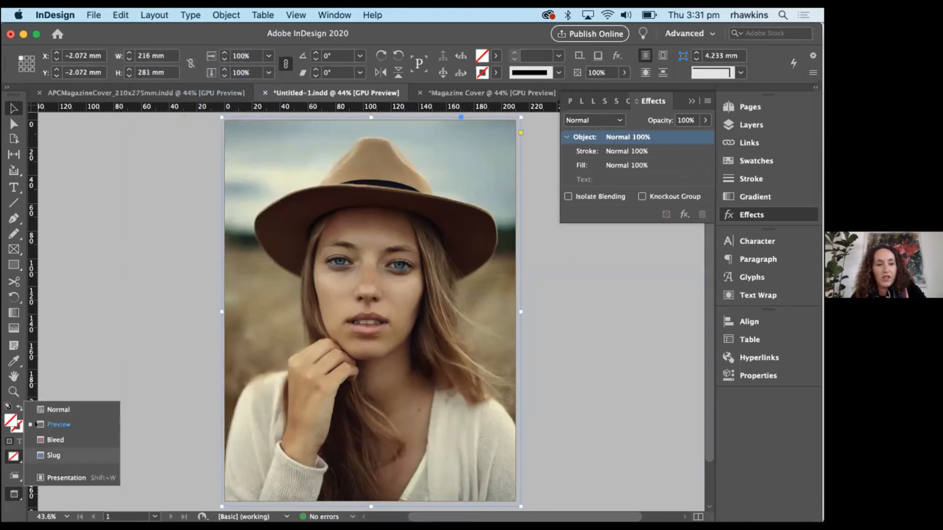
{"action": "left_click", "coordinate": [48, 409]}
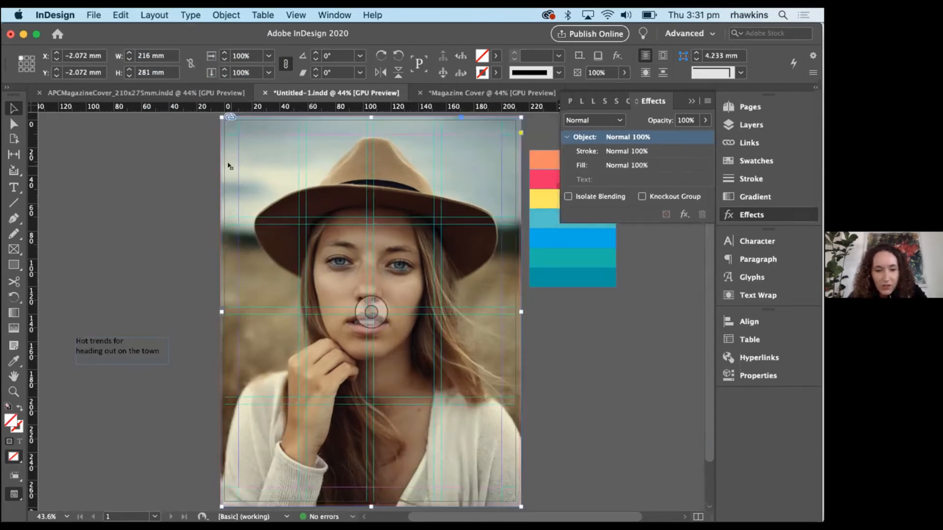
{"action": "key", "text": "Left"}
{"action": "key", "text": "Left"}
{"action": "key", "text": "Left"}
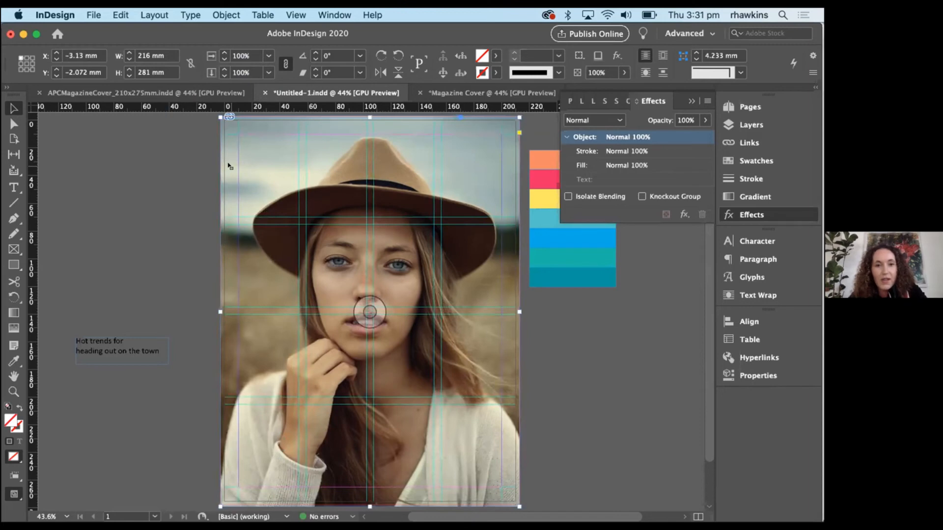
{"action": "key", "text": "Up"}
{"action": "key", "text": "Up"}
{"action": "key", "text": "Up"}
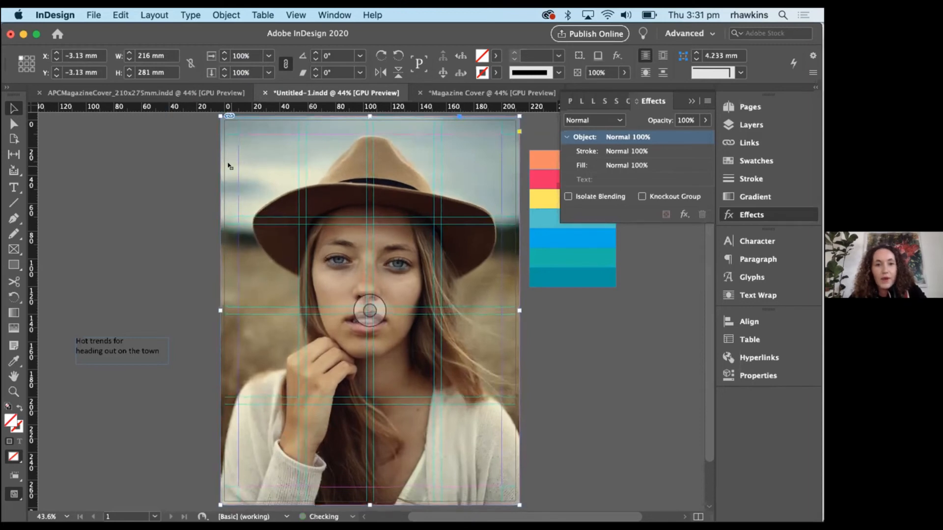
Replace the pasted photo with the cut-out image 4-deepetch-beautiful-1844724_1920.png from the Webinar Assets folder, previewing the file before placing it.
{"action": "left_click", "coordinate": [90, 15]}
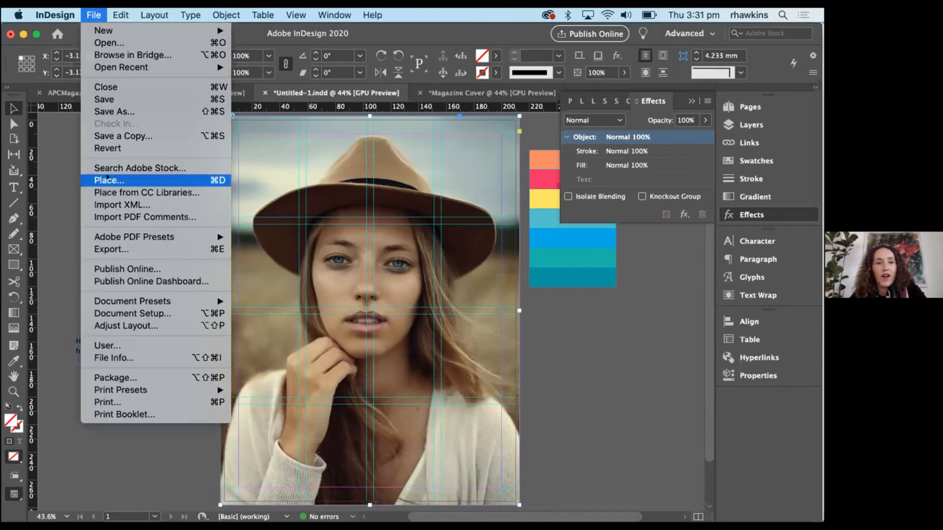
{"action": "left_click", "coordinate": [107, 180]}
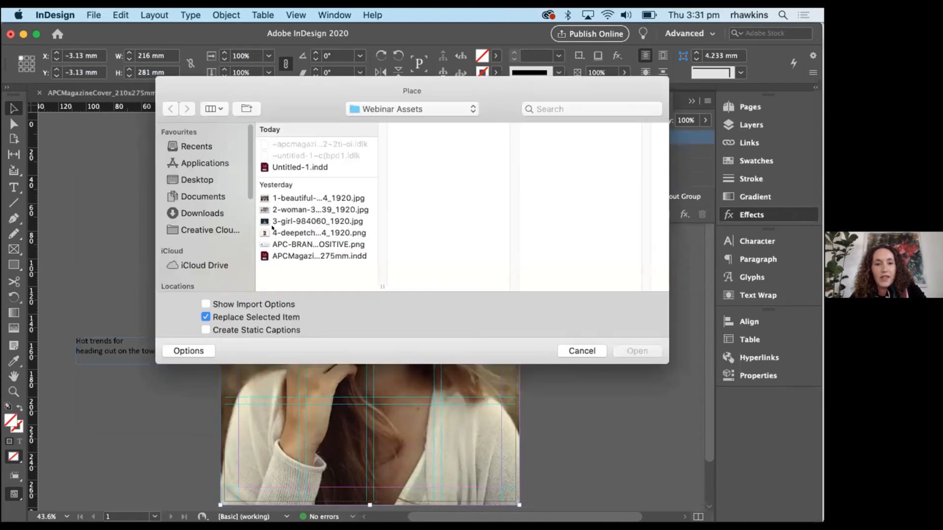
{"action": "left_click", "coordinate": [273, 231]}
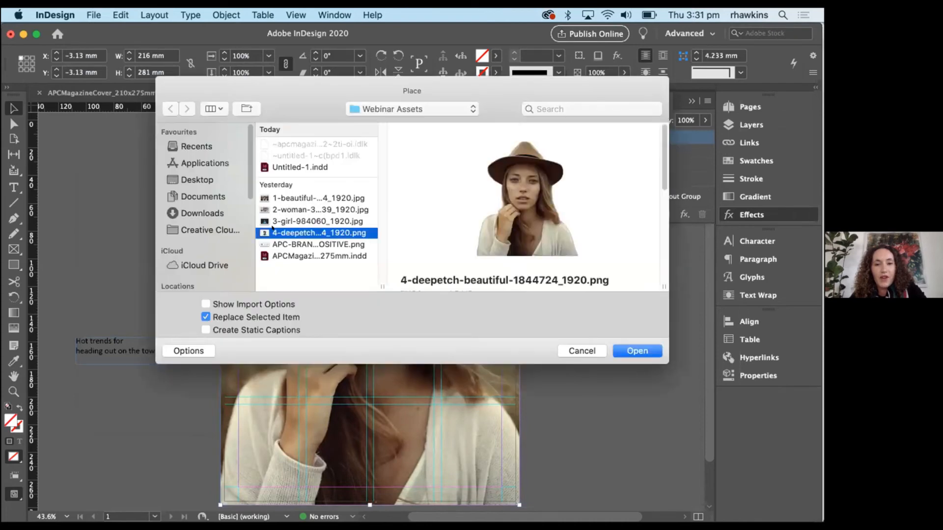
{"action": "key", "text": "space"}
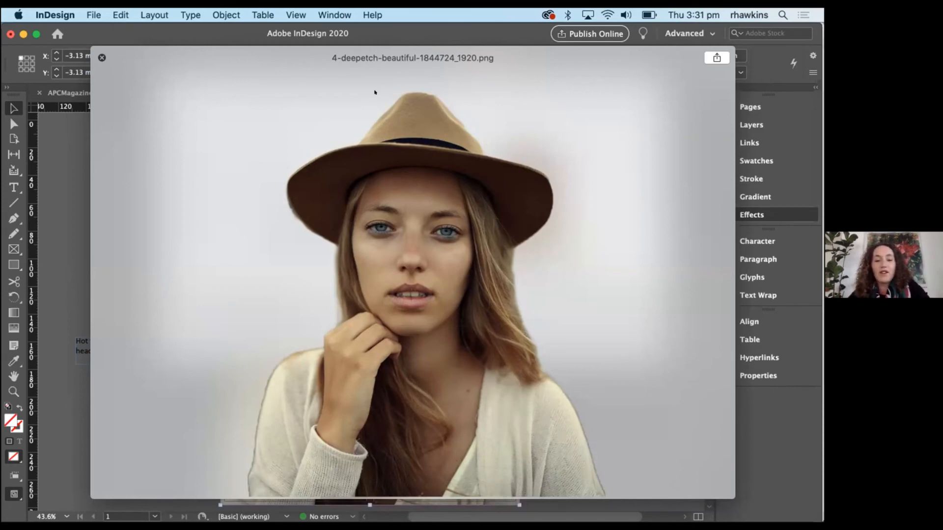
{"action": "left_click", "coordinate": [101, 57]}
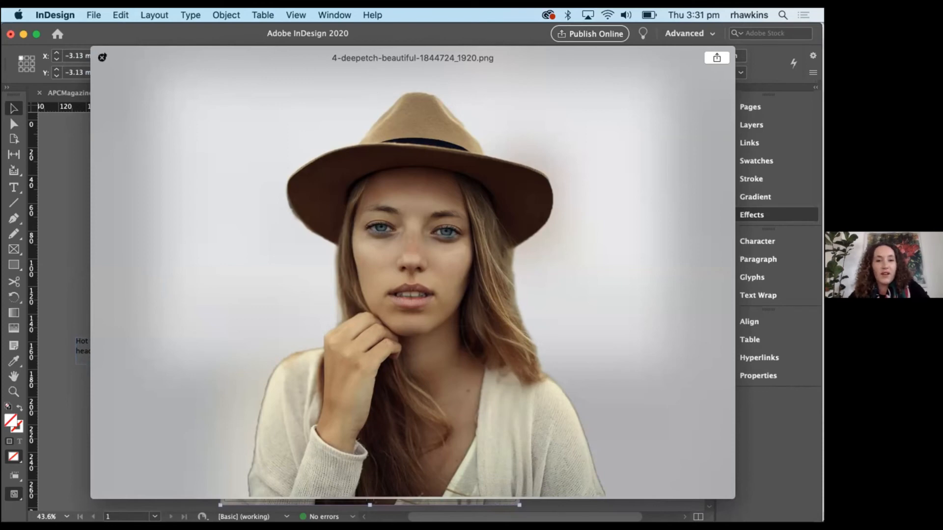
{"action": "key", "text": "Return"}
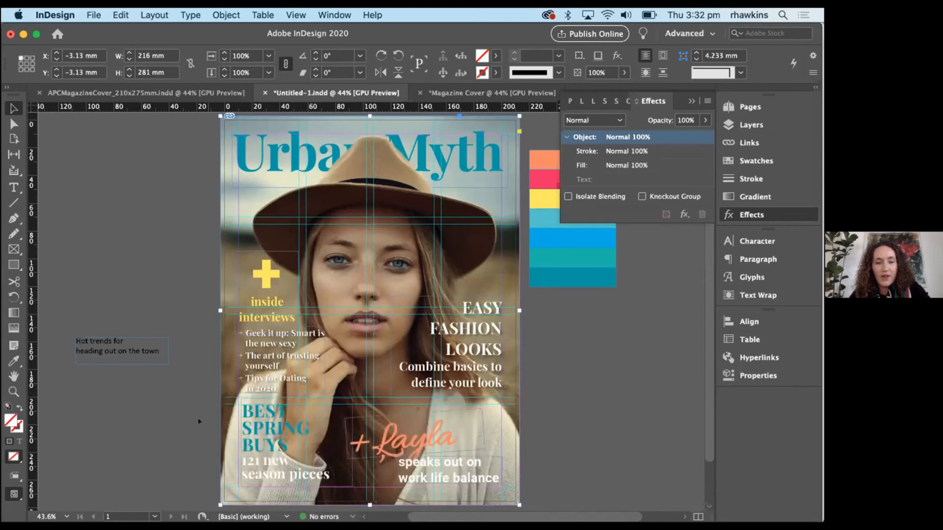
{"action": "left_click", "coordinate": [149, 433]}
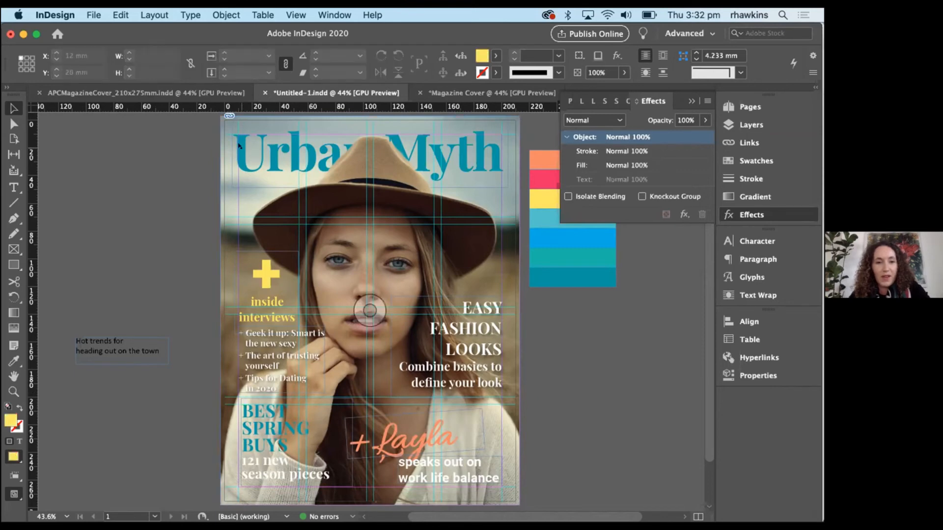
Select only the "Urban Myth" masthead behind the cut-out and nudge it up to about Y -5.5 mm.
{"action": "left_click", "coordinate": [221, 146]}
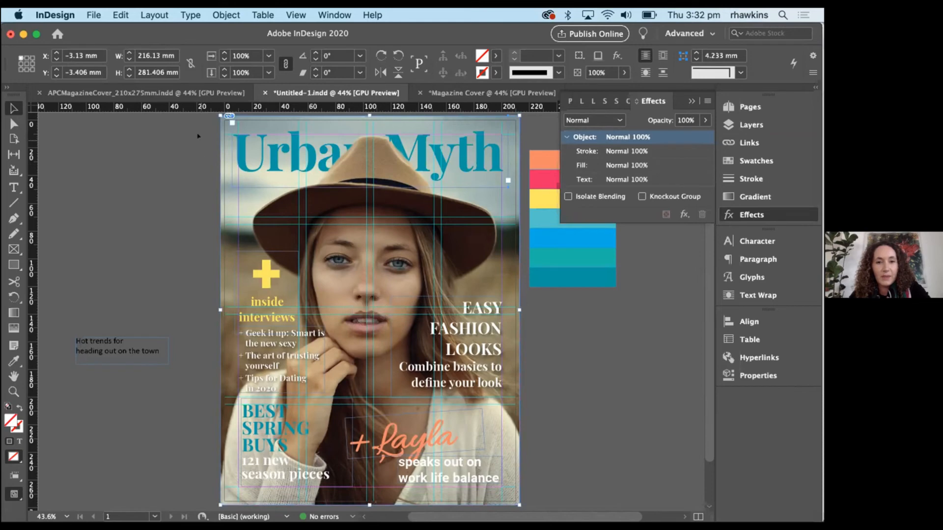
{"action": "left_click", "coordinate": [219, 197]}
{"action": "left_click", "coordinate": [220, 198], "text": "shift"}
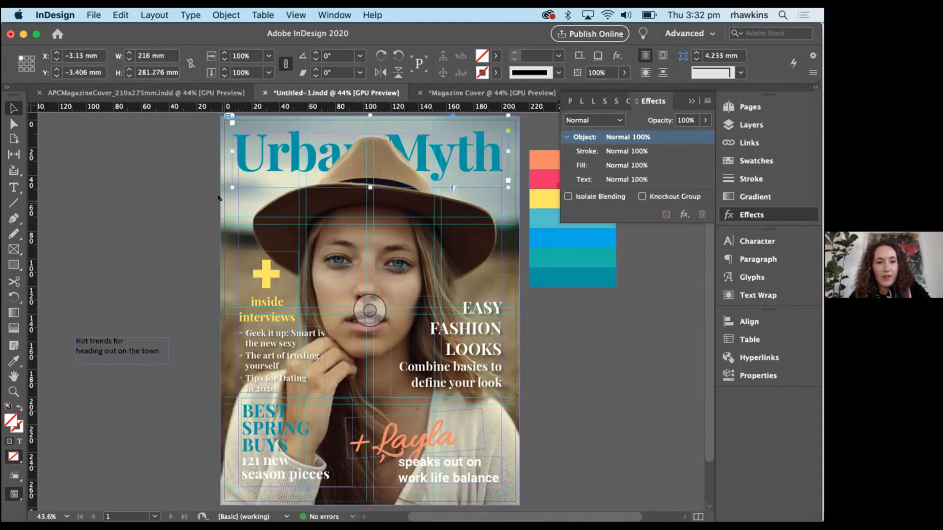
{"action": "key", "text": "Up"}
{"action": "key", "text": "Up"}
{"action": "key", "text": "Up"}
{"action": "key", "text": "Up"}
{"action": "key", "text": "Up"}
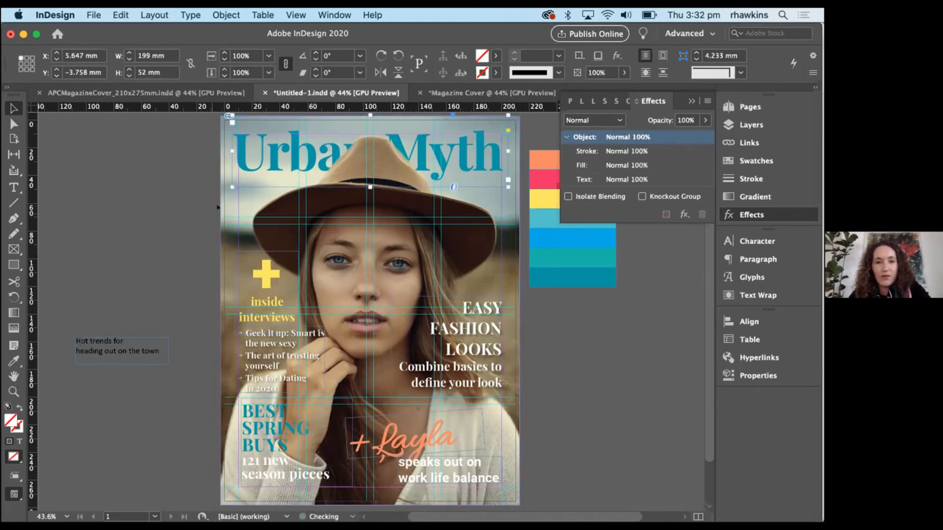
{"action": "key", "text": "Up"}
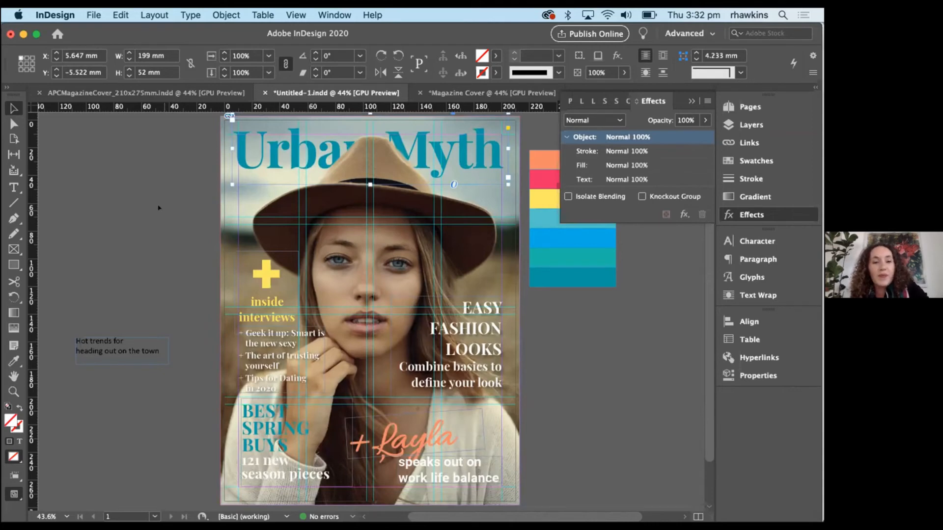
Deselect the masthead and switch the screen mode to Preview.
{"action": "left_click", "coordinate": [157, 205]}
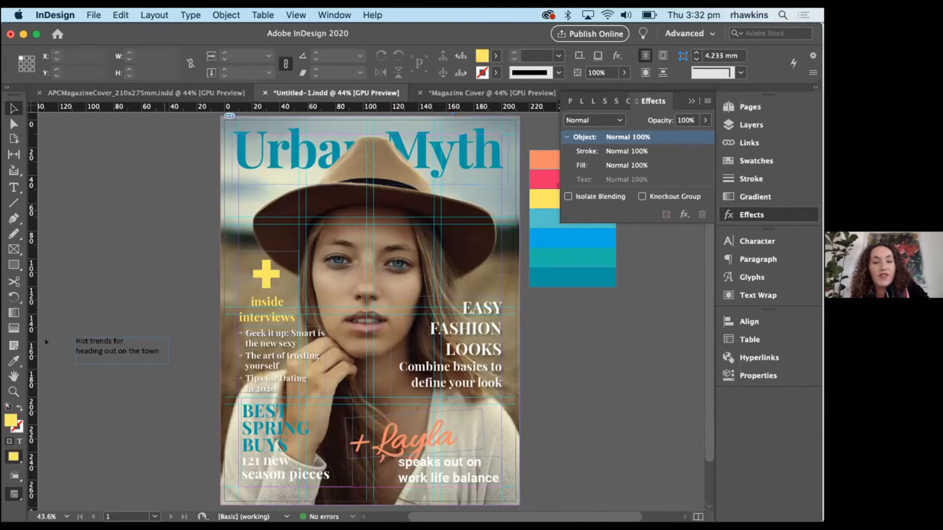
{"action": "left_click", "coordinate": [6, 493]}
{"action": "left_click", "coordinate": [43, 424]}
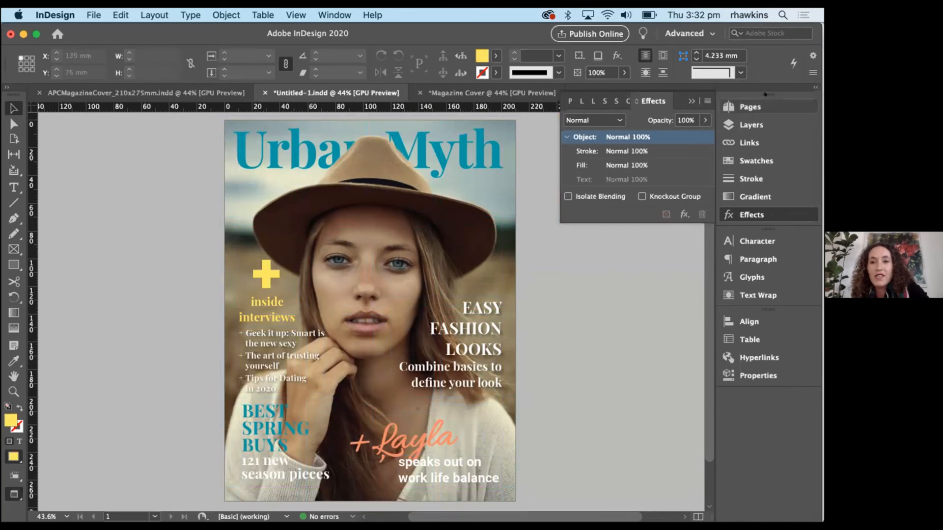
Duplicate the cover page as page 2 of the document.
{"action": "left_click", "coordinate": [750, 107]}
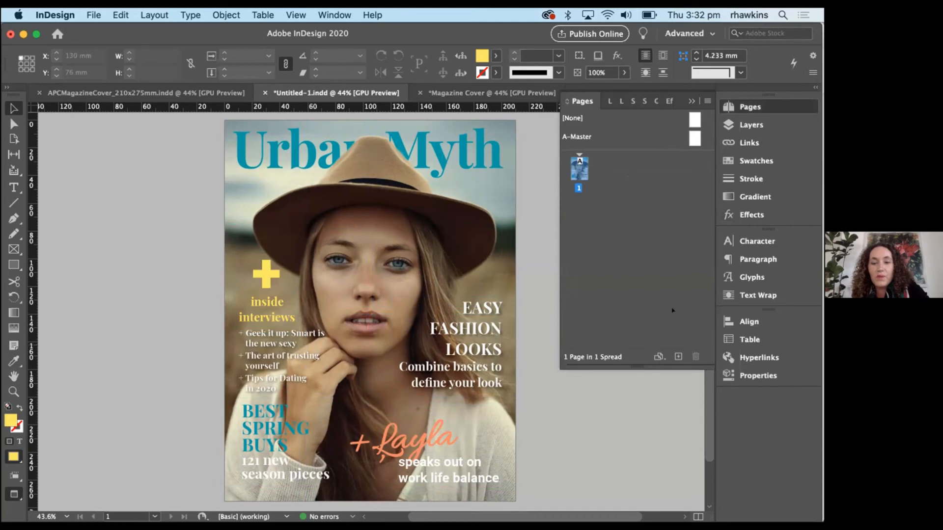
{"action": "left_click", "coordinate": [676, 355]}
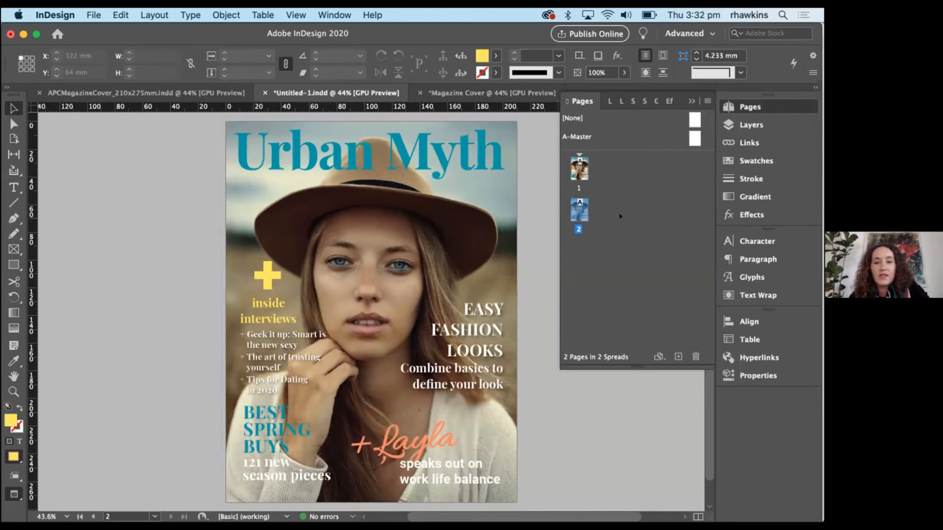
Duplicate the cover again as page 3, and replace the background photo on page 2 with 2-woman-3377839_1920.jpg from the Webinar Assets folder.
{"action": "left_click", "coordinate": [677, 355]}
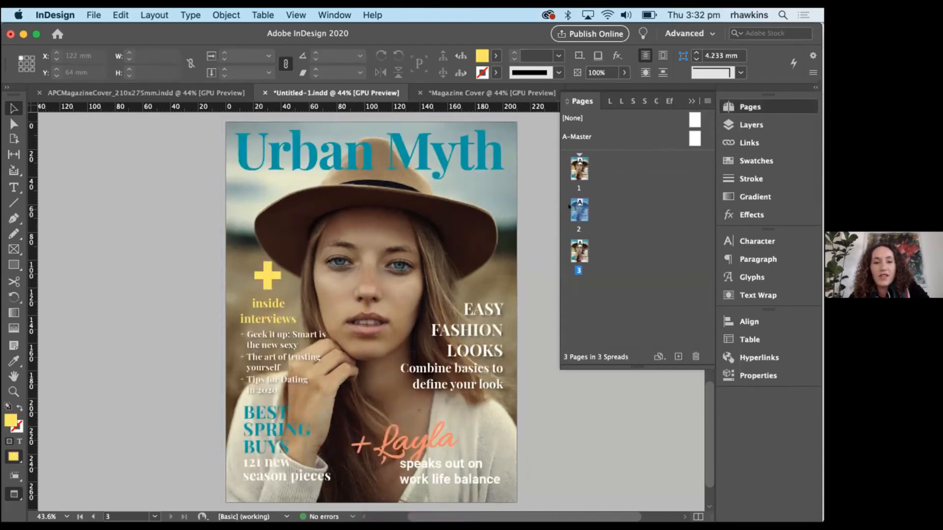
{"action": "double_click", "coordinate": [570, 207]}
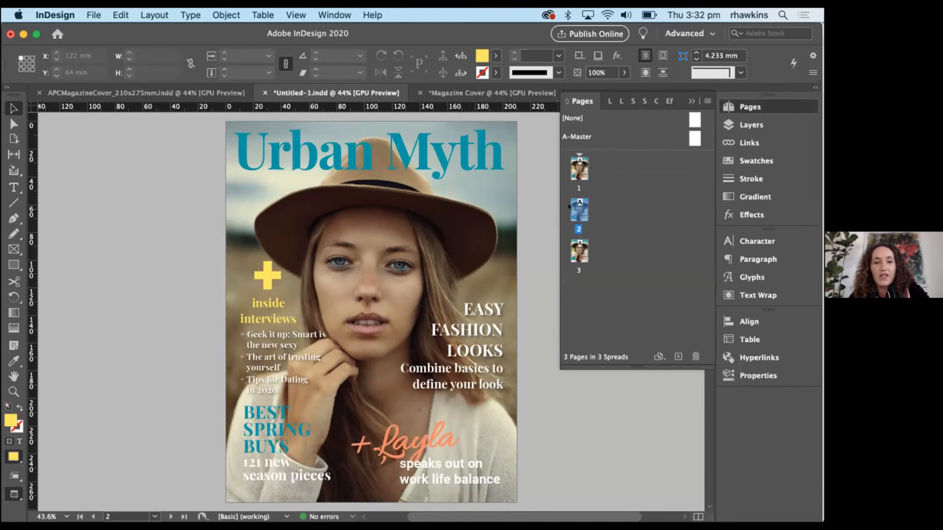
{"action": "left_click", "coordinate": [404, 229]}
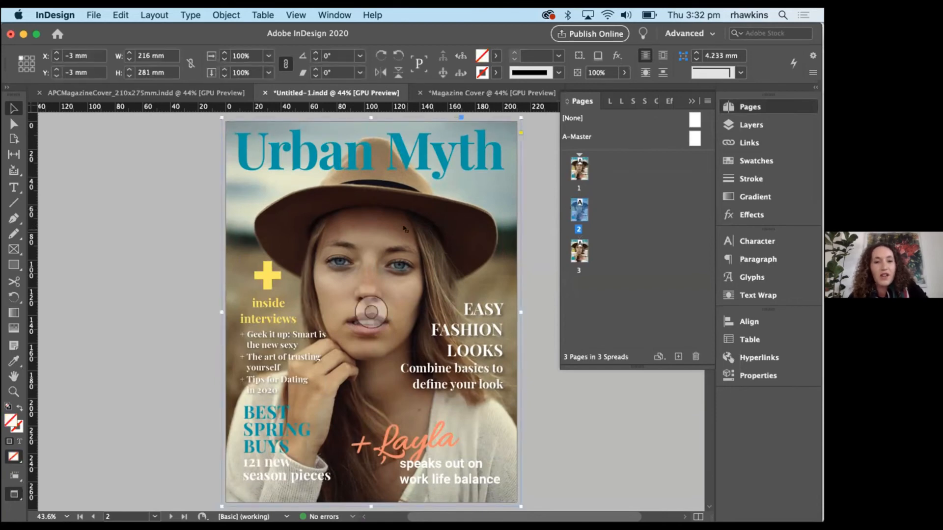
{"action": "left_click", "coordinate": [120, 15]}
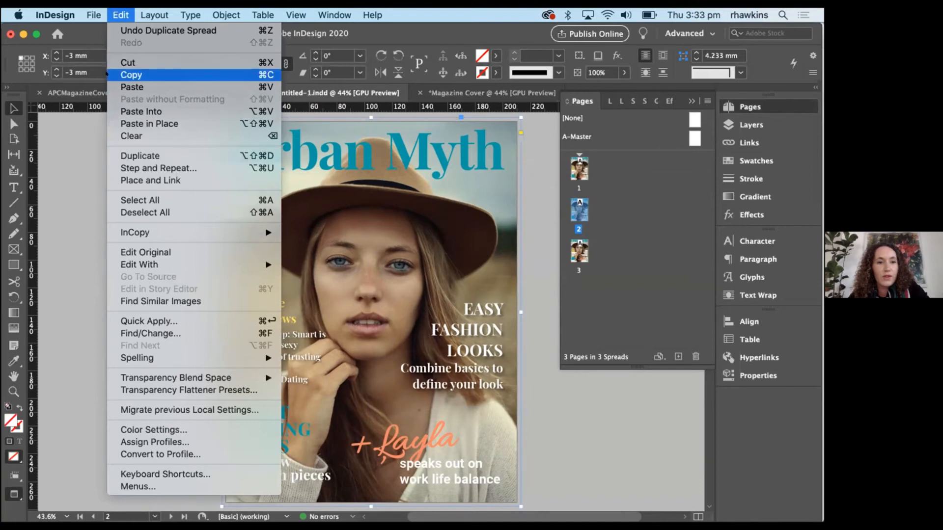
{"action": "mouse_move", "coordinate": [94, 14]}
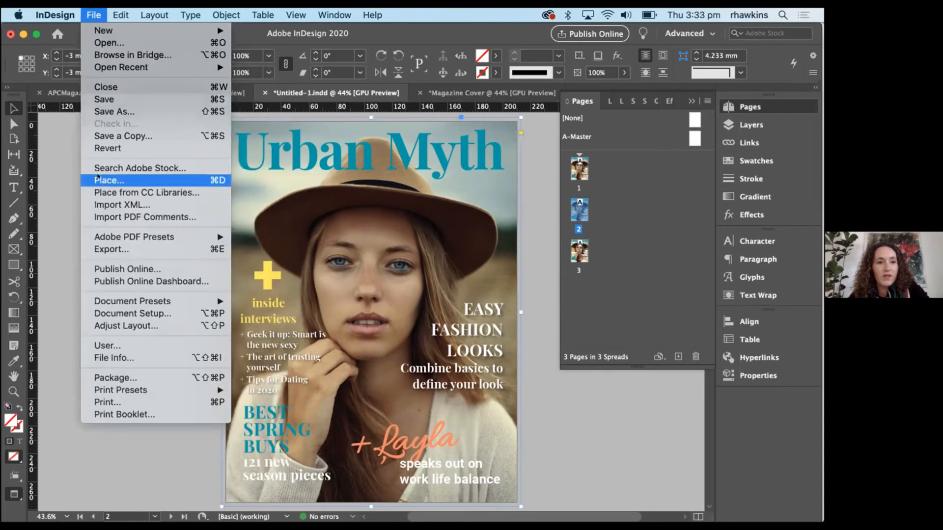
{"action": "left_click", "coordinate": [98, 178]}
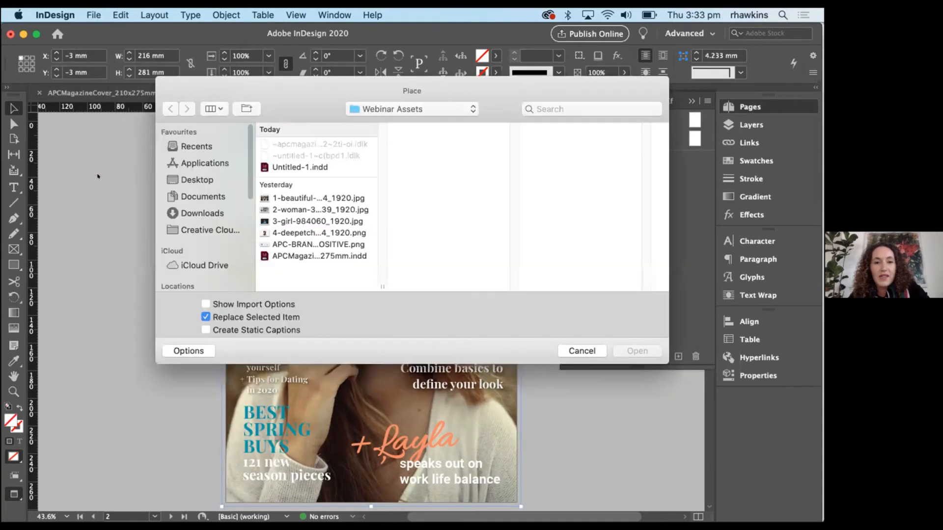
{"action": "left_click", "coordinate": [271, 209]}
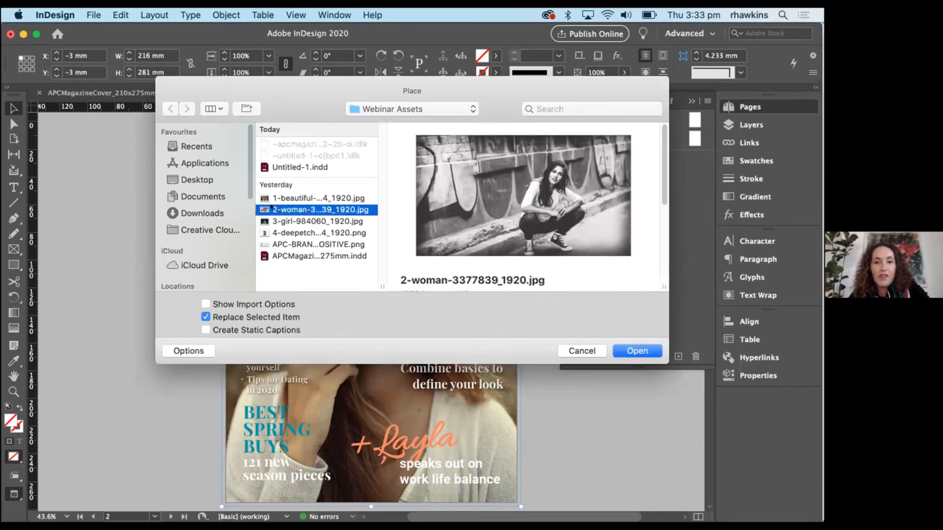
{"action": "double_click", "coordinate": [271, 208]}
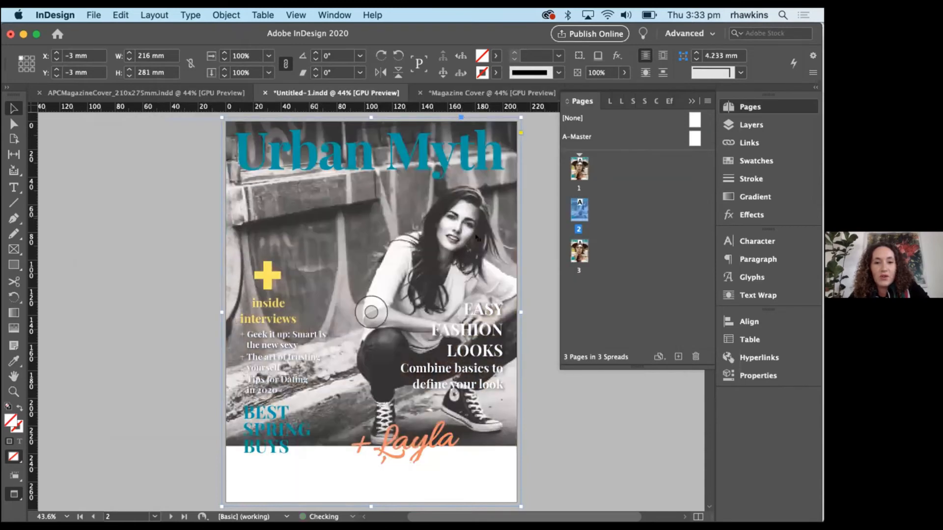
Enlarge the photo inside its frame on page 2 proportionally to about 343%, extending it past the page's lower and upper edges.
{"action": "scroll", "coordinate": [352, 301], "scroll_direction": "down", "scroll_amount": 1}
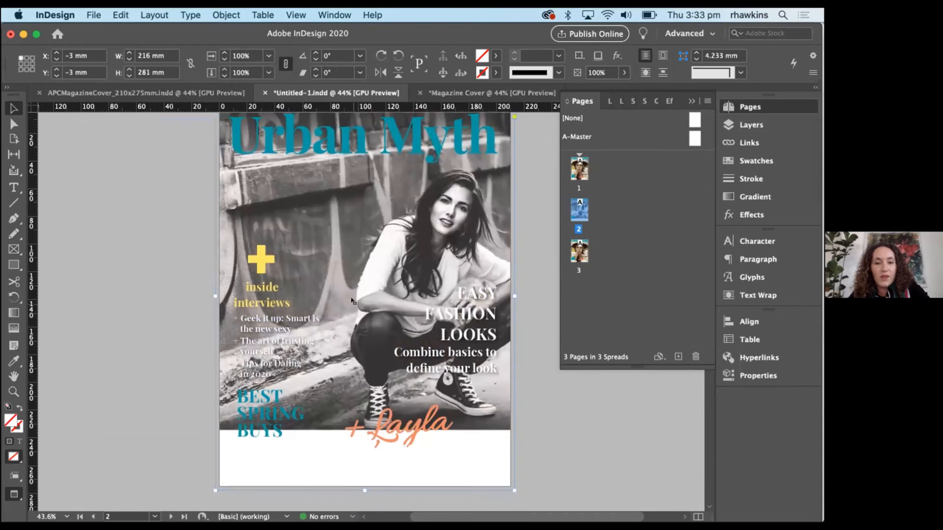
{"action": "left_click", "coordinate": [364, 301]}
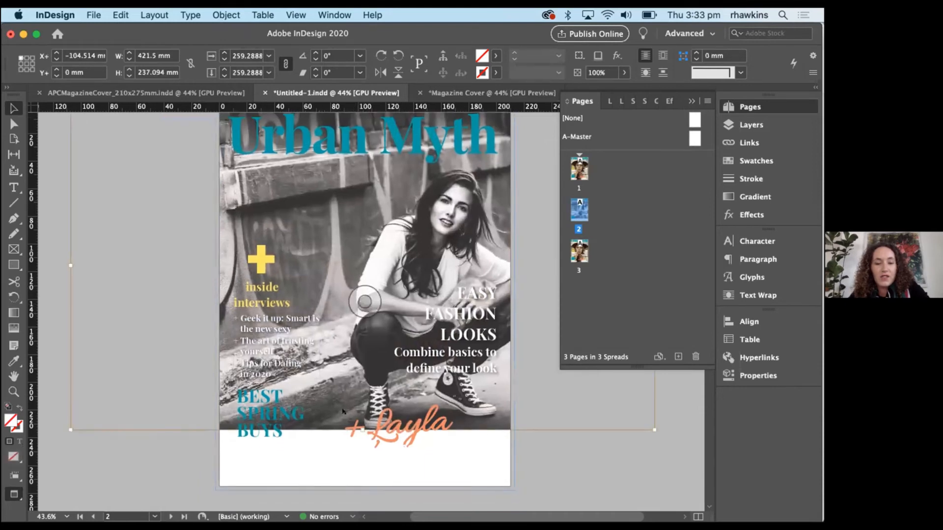
{"action": "left_click_drag", "start_coordinate": [363, 430], "coordinate": [355, 490]}
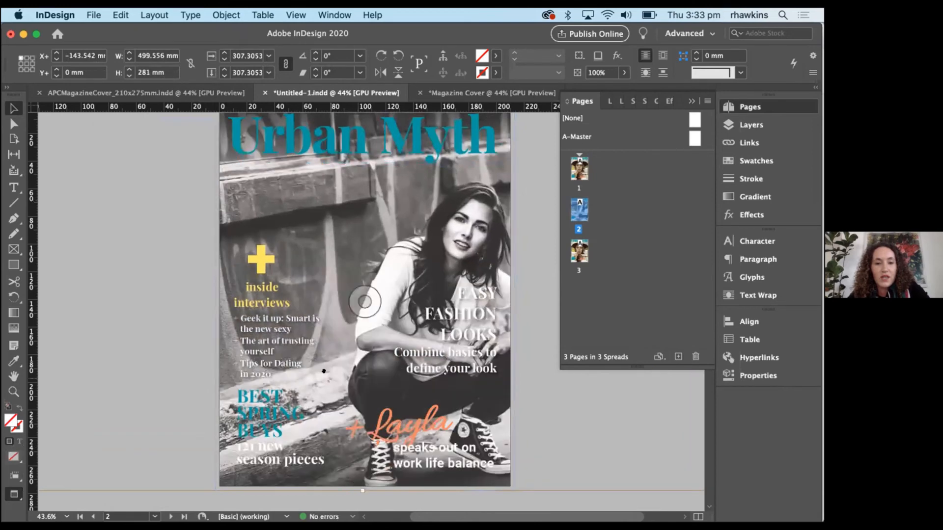
{"action": "scroll", "coordinate": [364, 302], "scroll_direction": "up", "scroll_amount": 4}
{"action": "left_click_drag", "start_coordinate": [335, 195], "coordinate": [323, 154]}
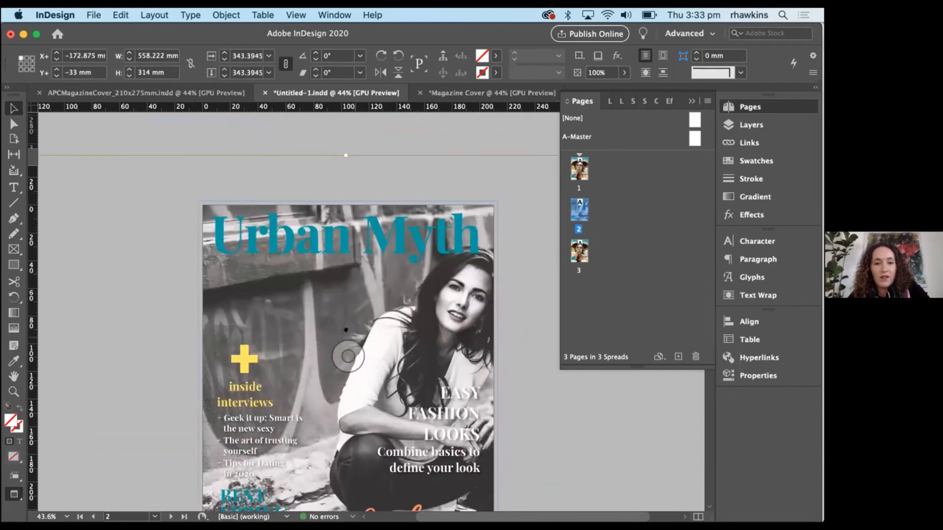
Reposition the enlarged photo within its frame on page 2 to about X -210 mm, Y -27 mm, bringing the woman nearer the centre.
{"action": "left_click_drag", "start_coordinate": [344, 341], "coordinate": [312, 341]}
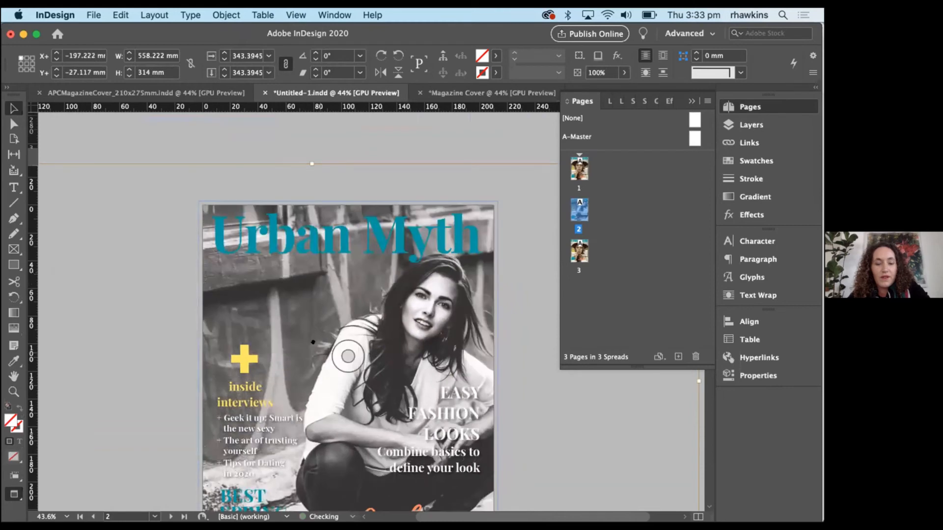
{"action": "scroll", "coordinate": [312, 342], "scroll_direction": "down", "scroll_amount": 4}
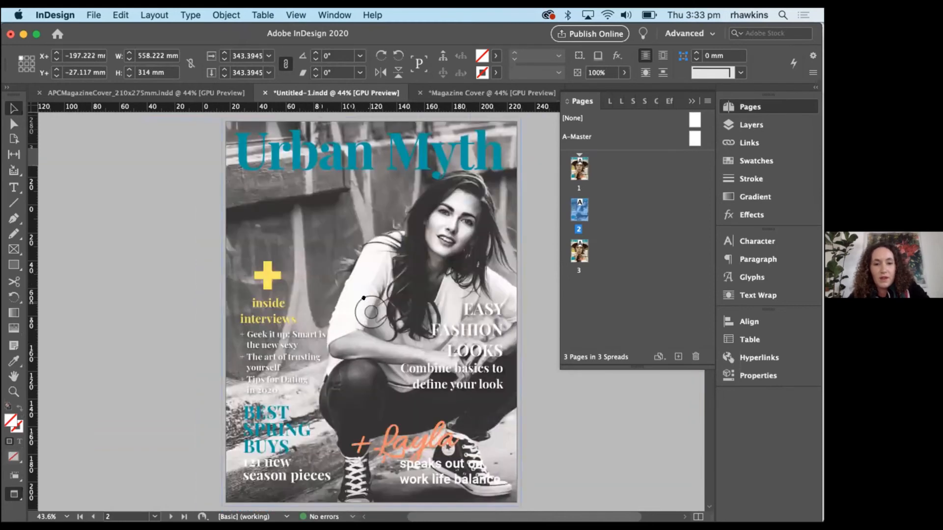
{"action": "left_click_drag", "start_coordinate": [367, 298], "coordinate": [350, 299]}
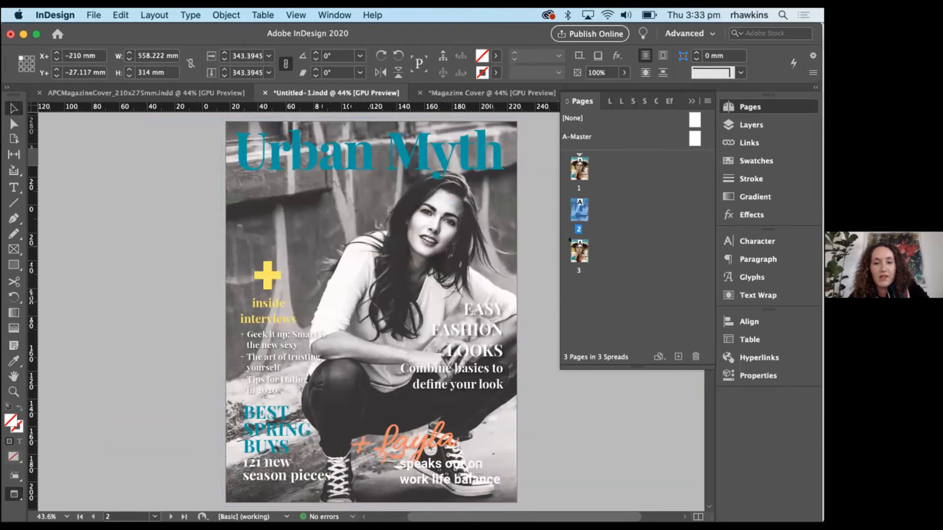
On page 3, replace the background photo with 3-girl-984060_1920.jpg and shift it slightly within its frame.
{"action": "double_click", "coordinate": [579, 250]}
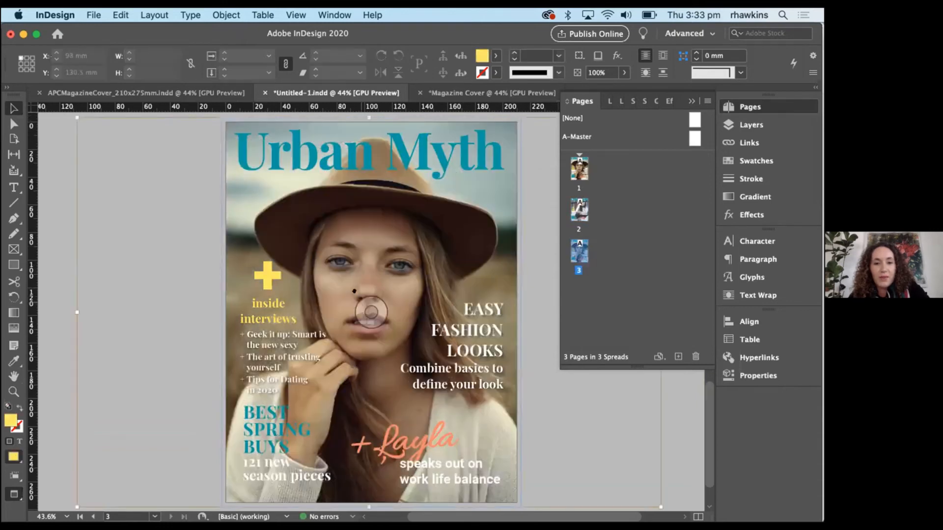
{"action": "key", "text": "super+d"}
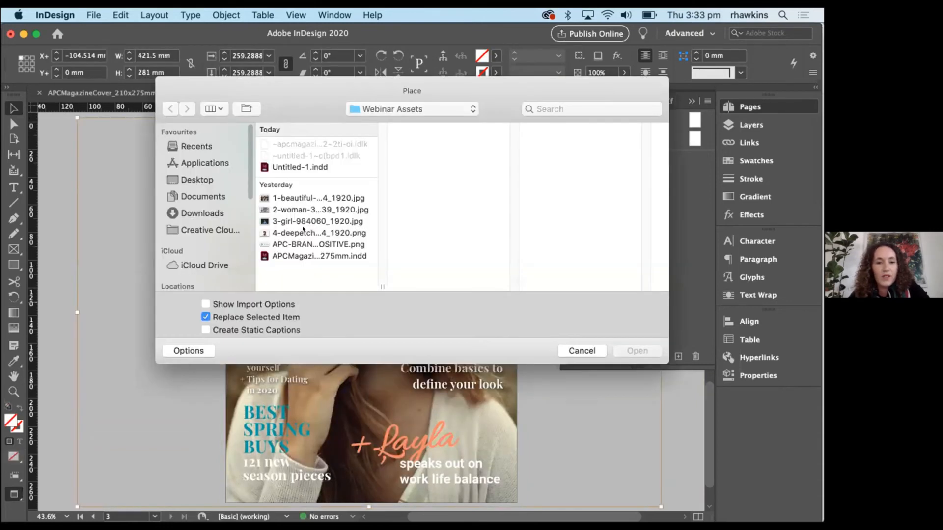
{"action": "double_click", "coordinate": [303, 220]}
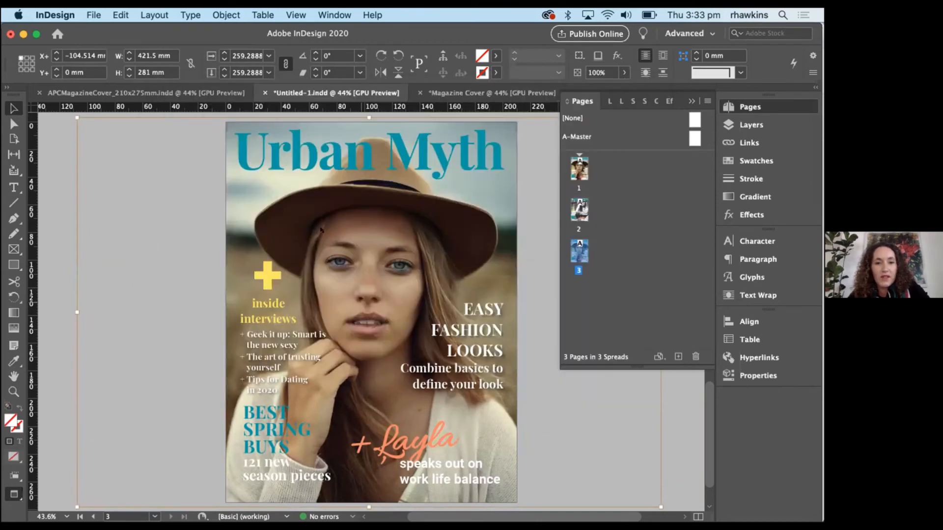
{"action": "left_click_drag", "start_coordinate": [365, 302], "coordinate": [371, 298]}
{"action": "left_click", "coordinate": [184, 241]}
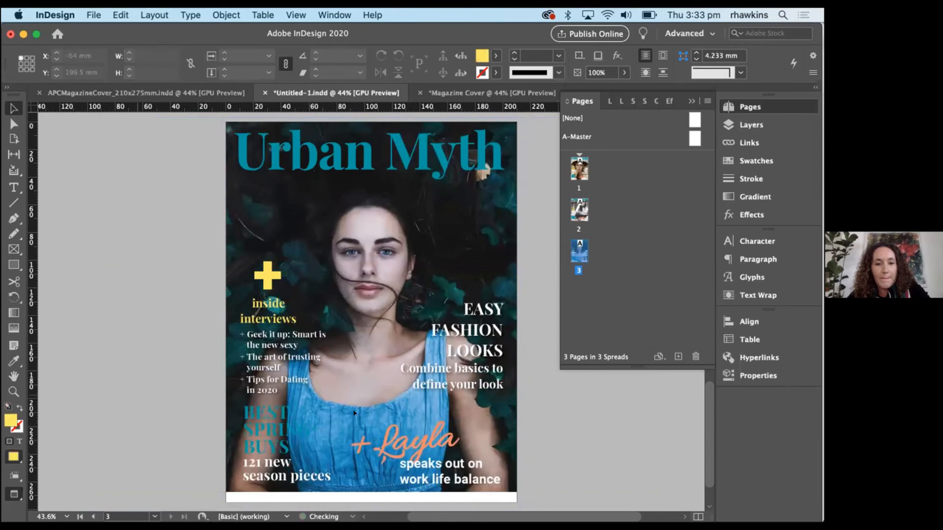
Enlarge the photo inside its frame on page 3 proportionally to about 70%, covering the white strip at the page's foot.
{"action": "scroll", "coordinate": [188, 361], "scroll_direction": "down", "scroll_amount": 3}
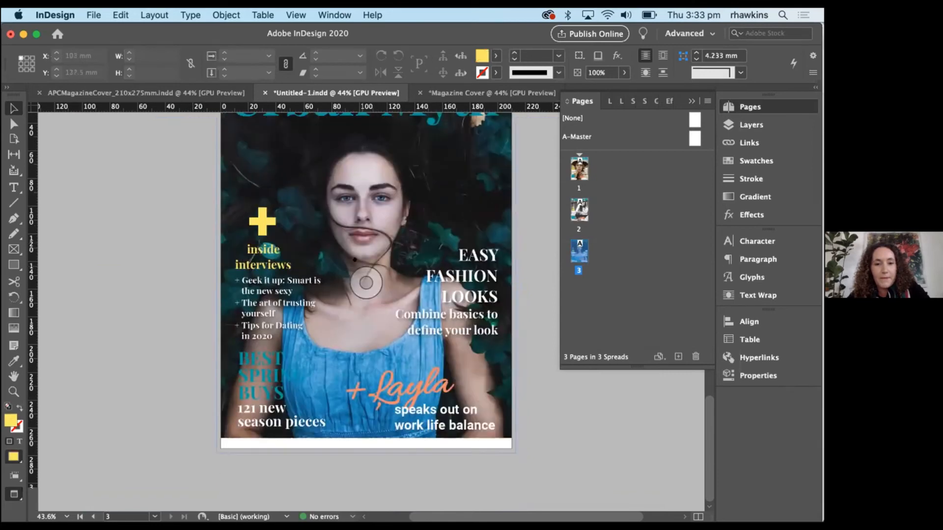
{"action": "left_click", "coordinate": [366, 282]}
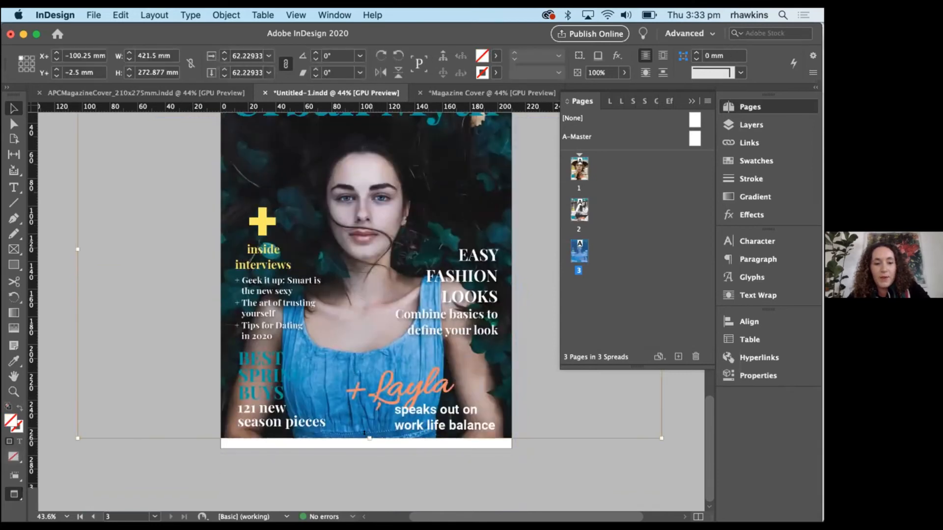
{"action": "left_click_drag", "start_coordinate": [366, 436], "coordinate": [372, 484]}
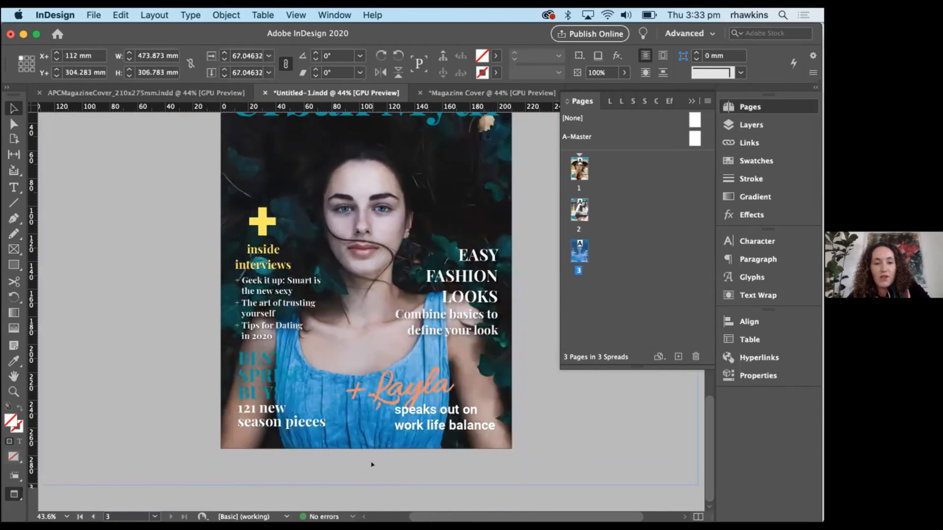
Move the page 3 photo up within its frame to about X -124 mm, Y -23 mm, and deselect it.
{"action": "scroll", "coordinate": [372, 454], "scroll_direction": "up", "scroll_amount": 2}
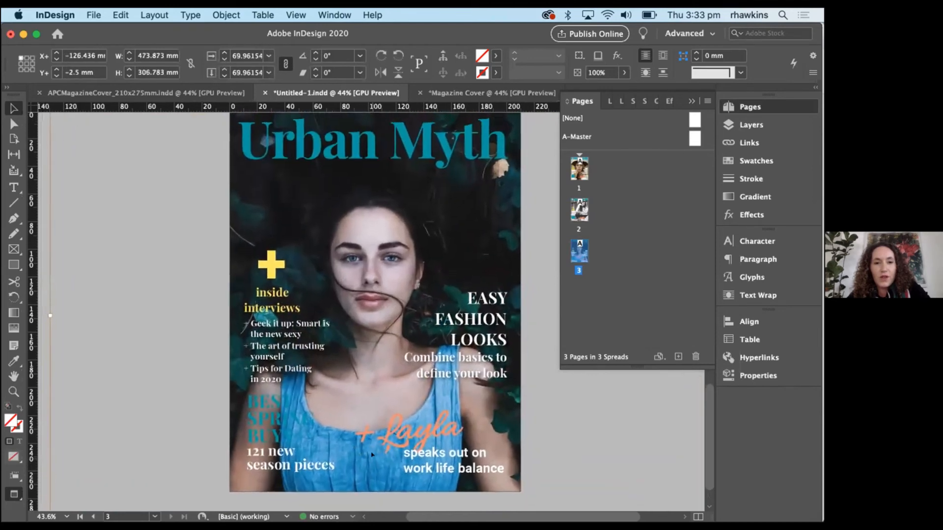
{"action": "scroll", "coordinate": [372, 454], "scroll_direction": "up", "scroll_amount": 1}
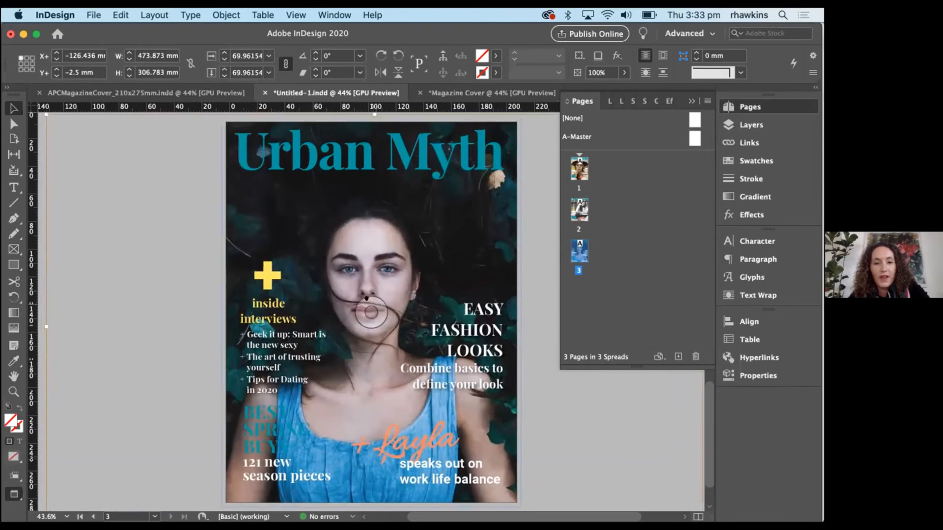
{"action": "mouse_move", "coordinate": [366, 298]}
{"action": "left_mouse_down"}
{"action": "mouse_move", "coordinate": [366, 280]}
{"action": "mouse_move", "coordinate": [371, 295]}
{"action": "left_mouse_up"}
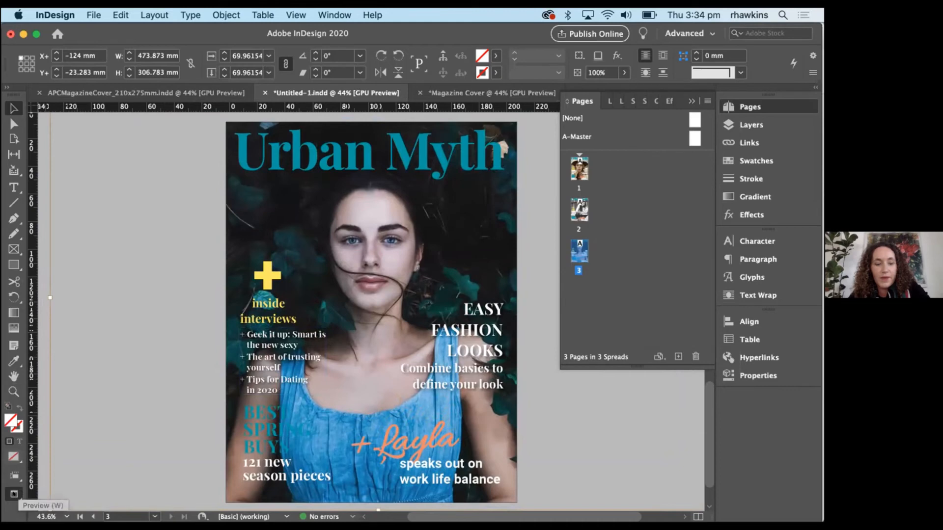
{"action": "left_click", "coordinate": [13, 494]}
{"action": "left_click", "coordinate": [124, 401]}
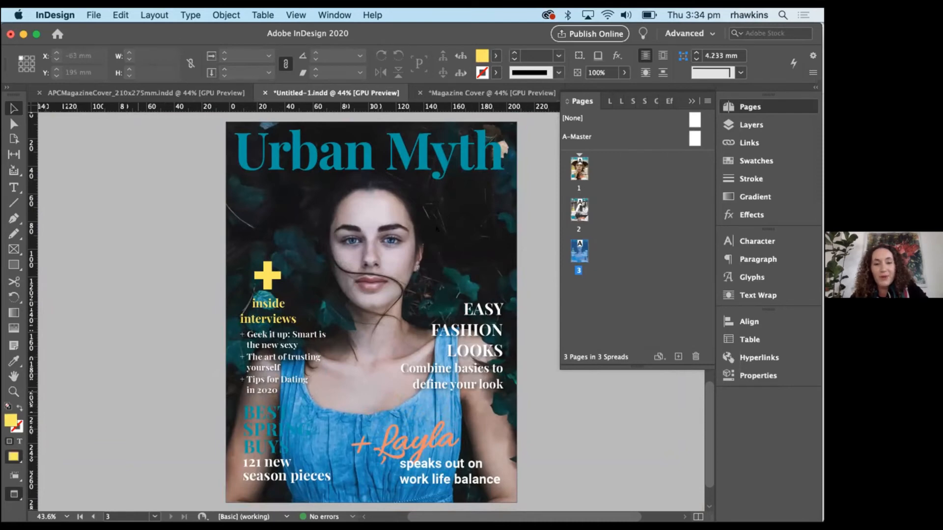
Return to the page 1 cover, and switch to Chrome to present the Welcome slide of the Google Slides deck.
{"action": "double_click", "coordinate": [572, 166]}
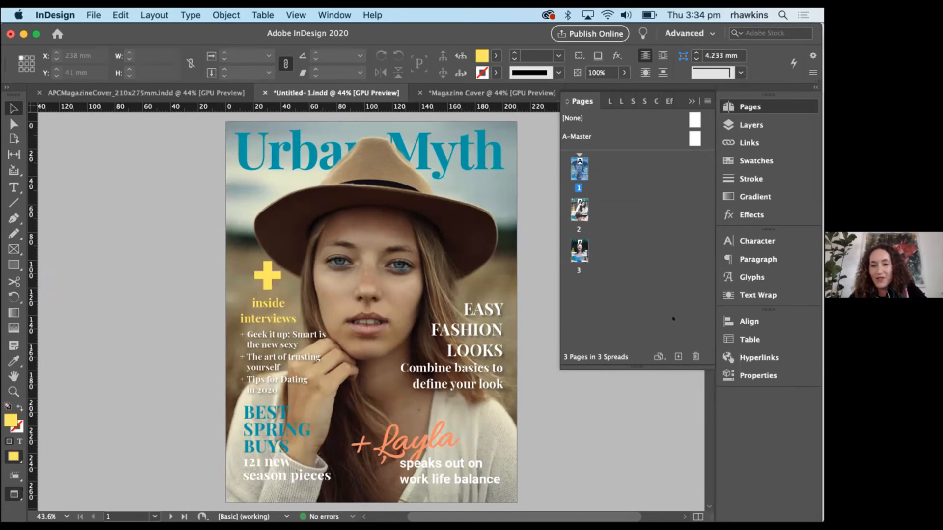
{"action": "mouse_move", "coordinate": [450, 519]}
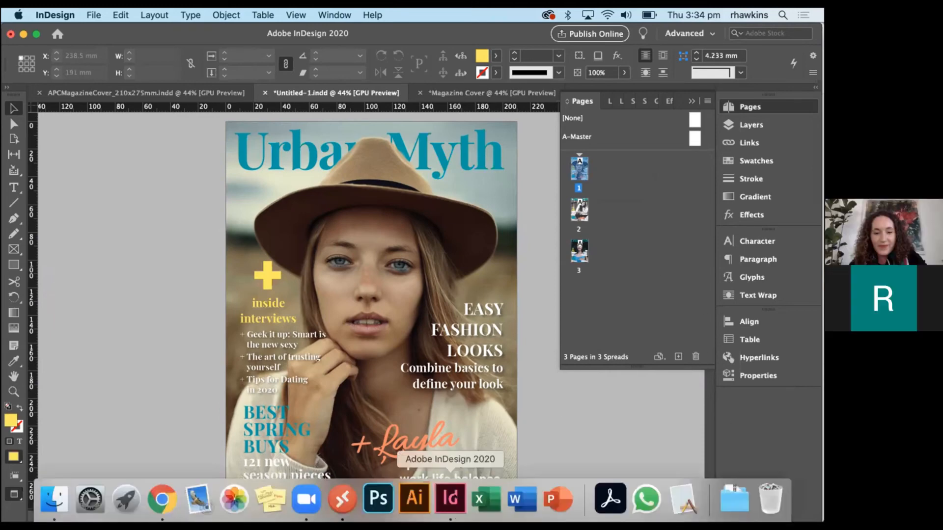
{"action": "left_click", "coordinate": [162, 499]}
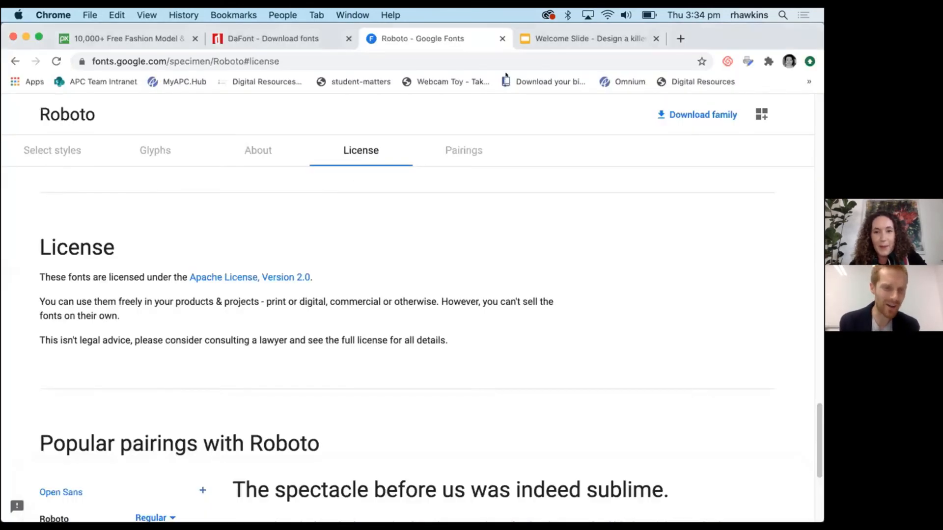
{"action": "left_click", "coordinate": [549, 34]}
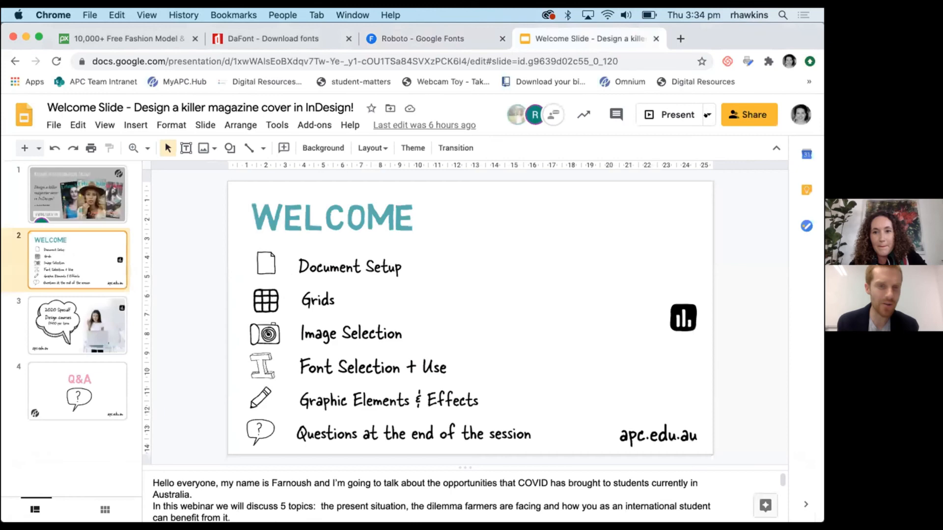
{"action": "left_click", "coordinate": [673, 115]}
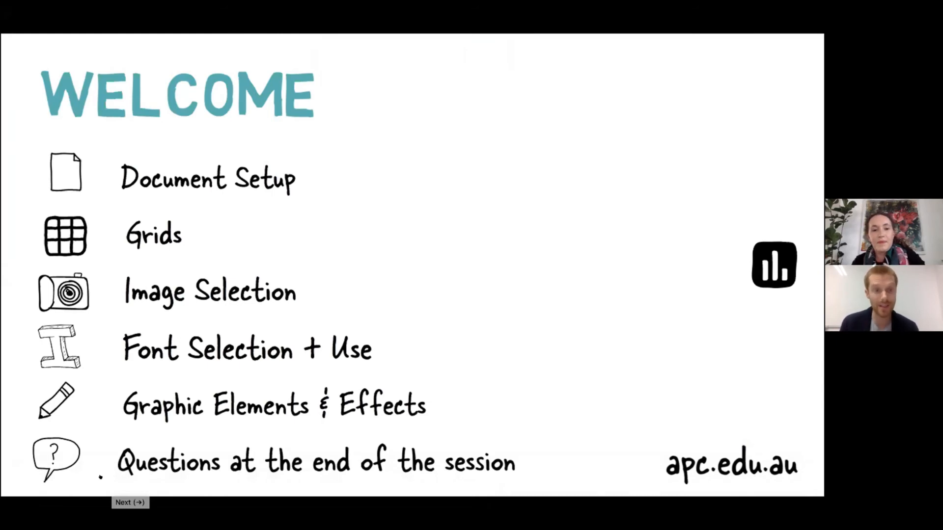
{"action": "mouse_move", "coordinate": [84, 480]}
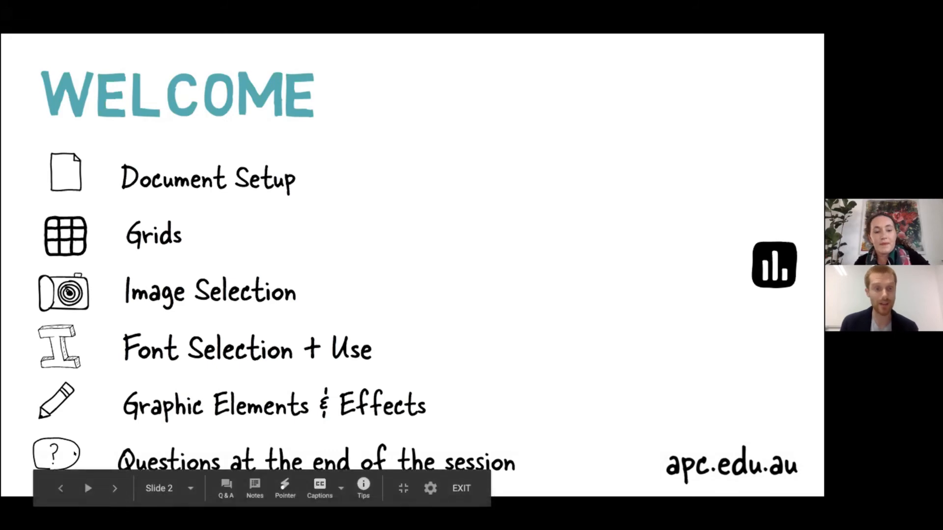